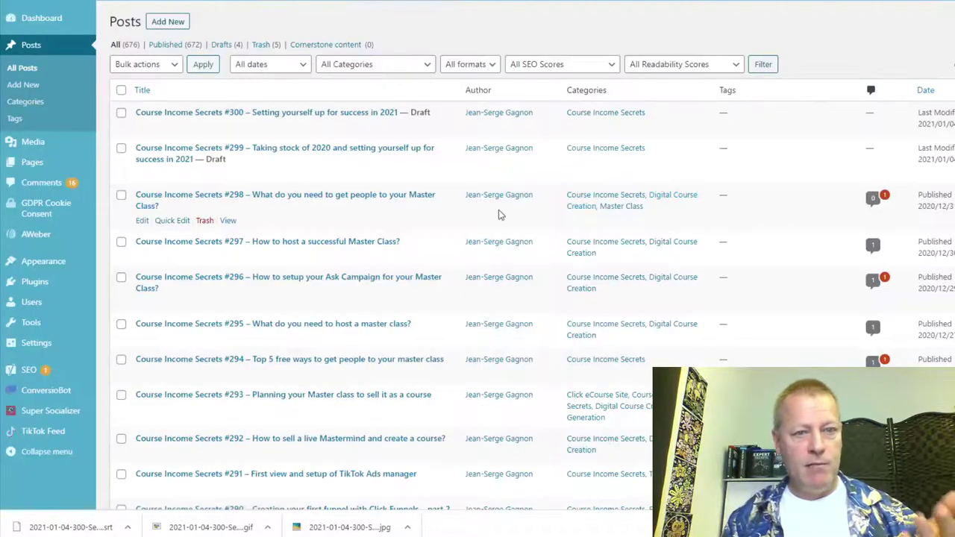
# Look over the WordPress posts list and the generated assets of the Course Income Secrets #300 syndication
pyautogui.scroll(-3, 406, 254)
pyautogui.scroll(3, 398, 304)
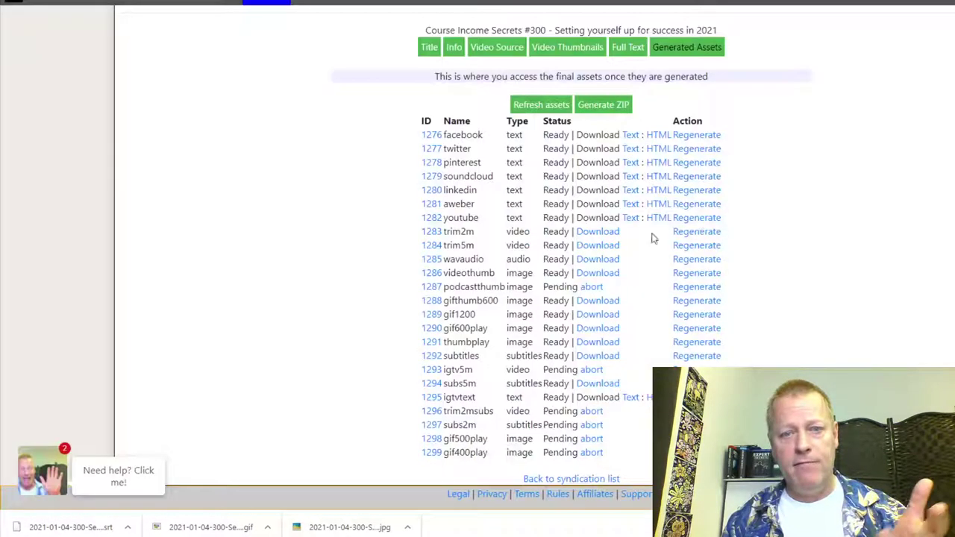
pyautogui.scroll(-1, 835, 299)
pyautogui.scroll(2, 835, 321)
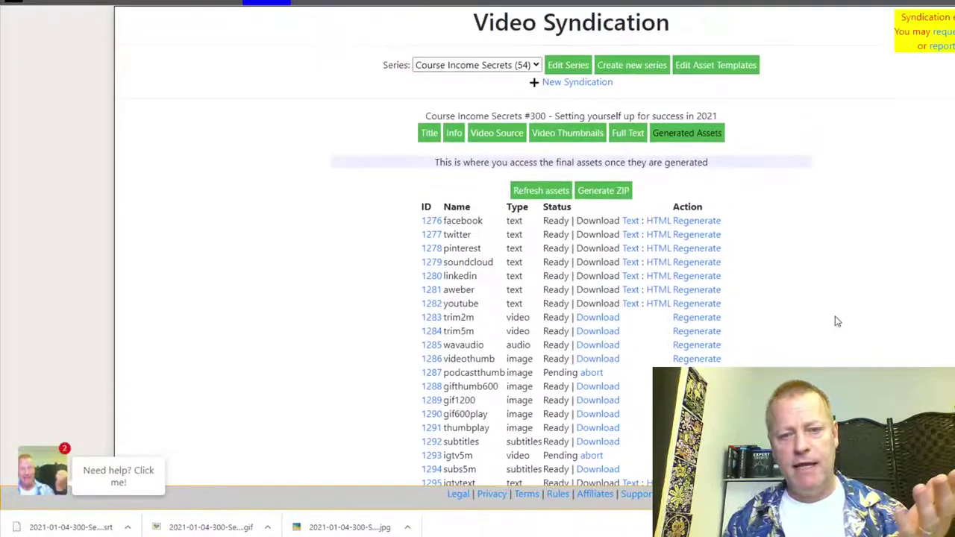
pyautogui.scroll(-2, 822, 324)
pyautogui.scroll(2, 823, 326)
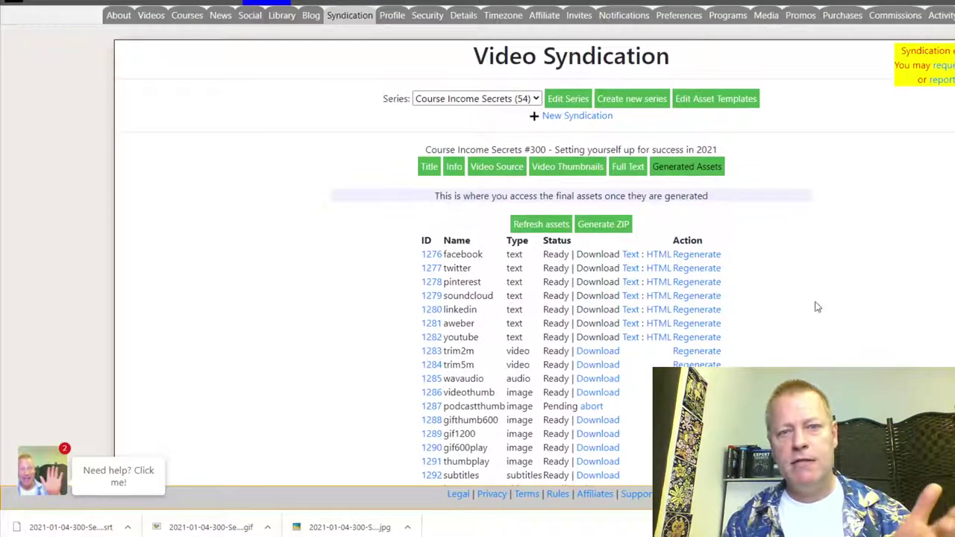
pyautogui.scroll(-2, 858, 312)
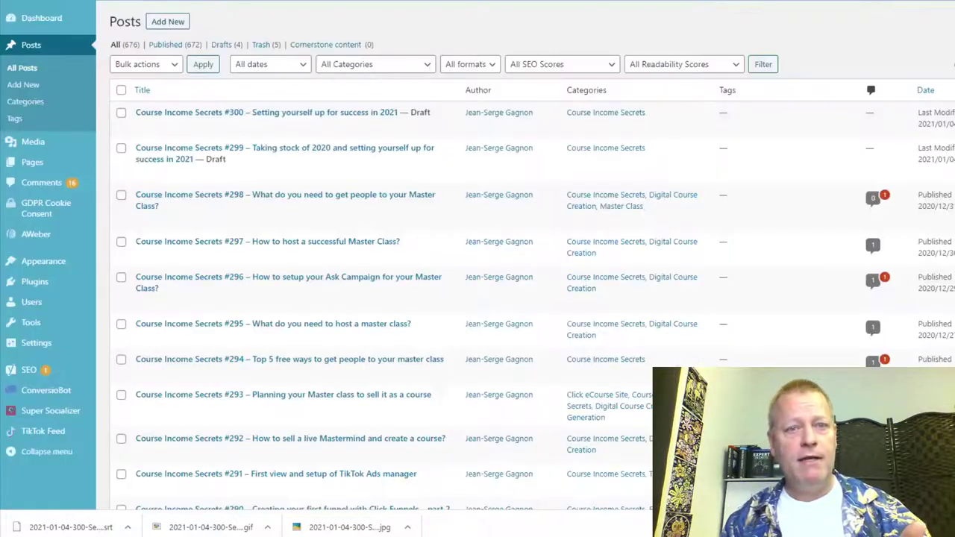
# Switch to the WordPress posts list and open the draft post Course Income Secrets #300 in the editor
pyautogui.hotkey('ctrl', 'Tab')
pyautogui.click(291, 113)
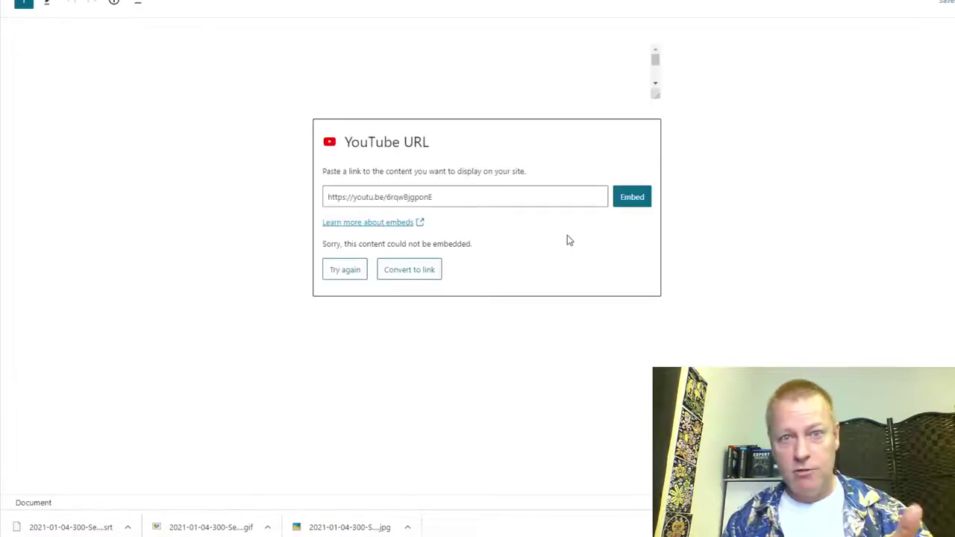
pyautogui.scroll(-4, 769, 264)
pyautogui.scroll(4, 769, 263)
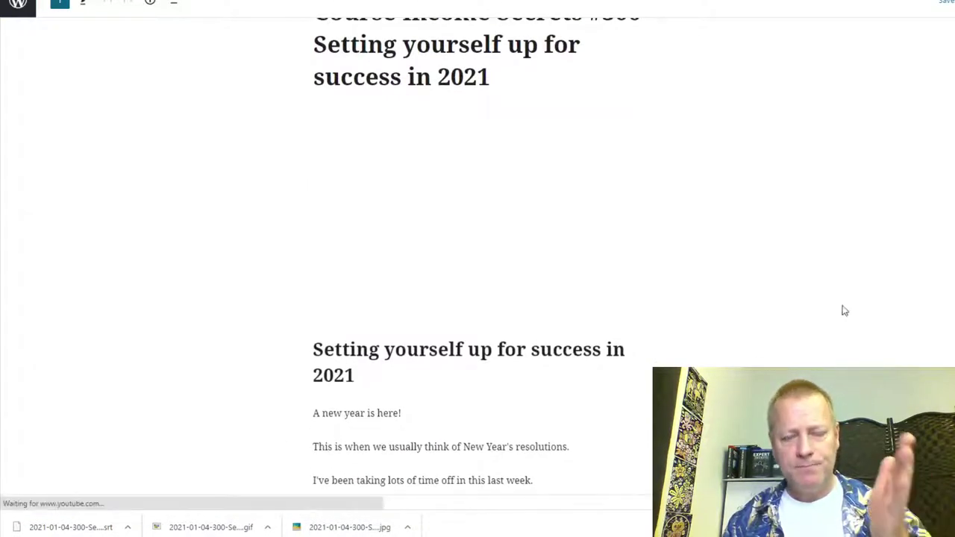
# Read through the #300 draft, checking its embedded video, body text, closing image and Yoast SEO section
pyautogui.scroll(-15, 799, 309)
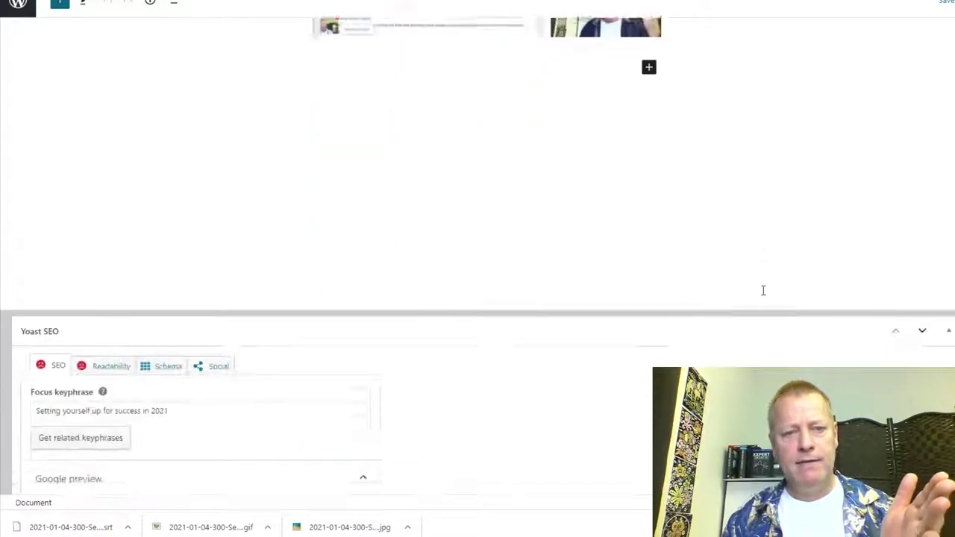
pyautogui.scroll(5, 764, 290)
pyautogui.scroll(-4, 870, 234)
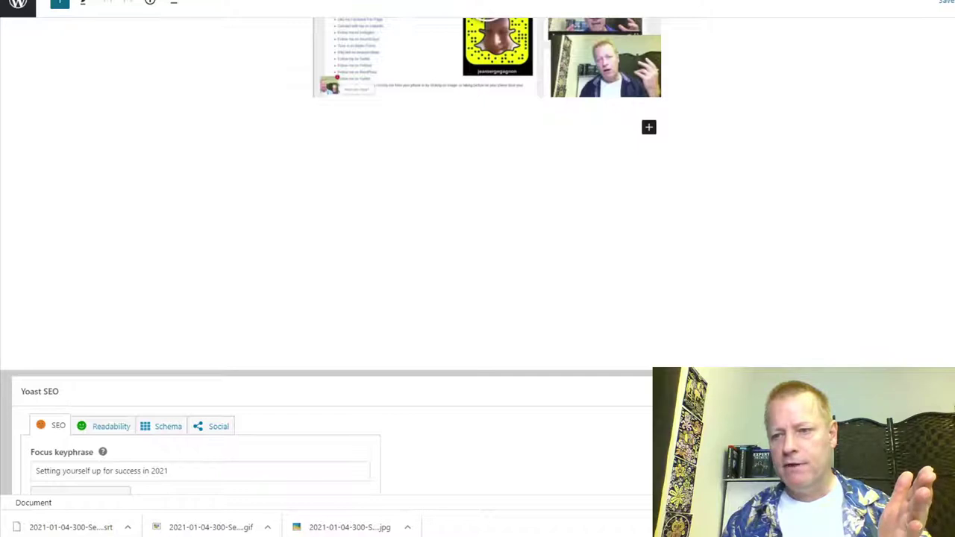
pyautogui.scroll(-2, 823, 291)
pyautogui.scroll(8, 301, 279)
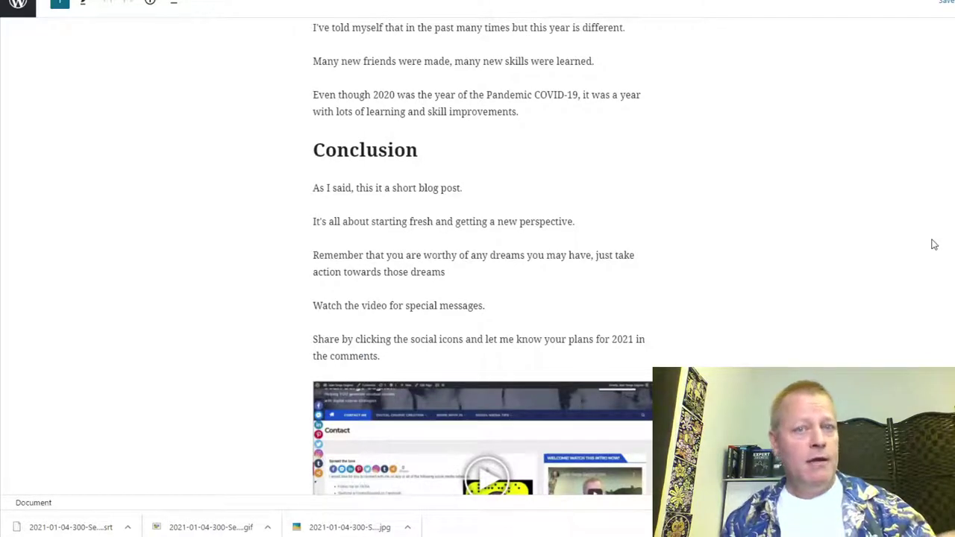
pyautogui.scroll(-3, 765, 311)
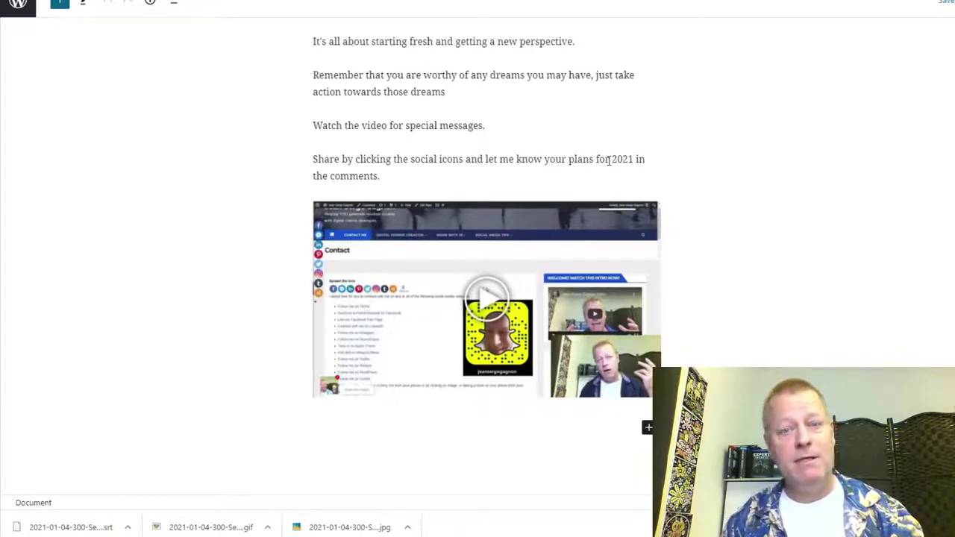
pyautogui.scroll(-3, 804, 337)
pyautogui.scroll(10, 803, 336)
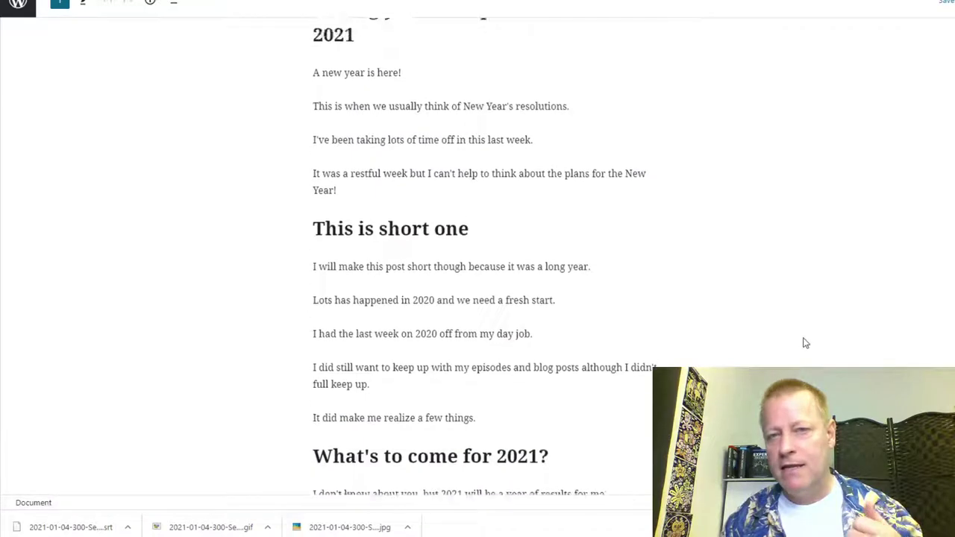
pyautogui.scroll(5, 804, 343)
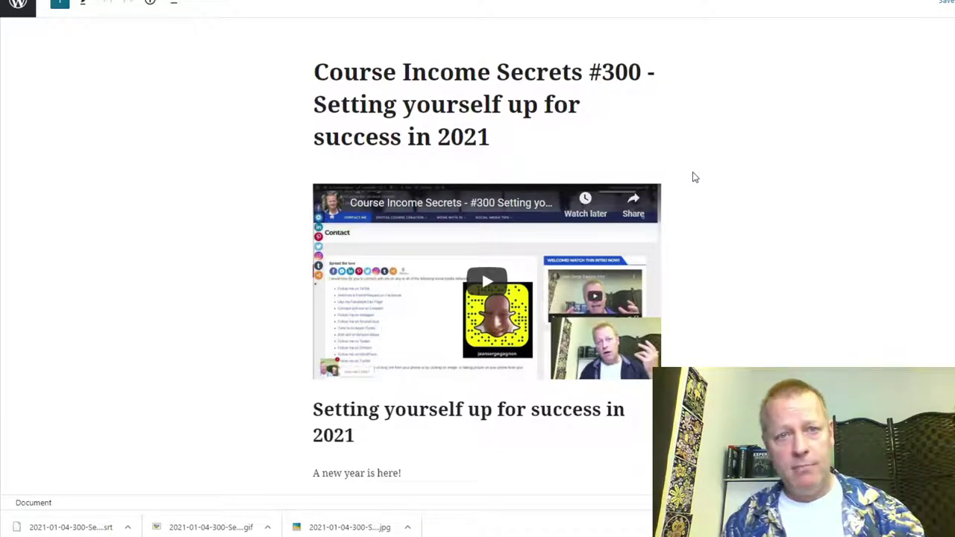
# Return to the Video Syndication page for Course Income Secrets #300 and look over its generated assets
pyautogui.hotkey('ctrl', 'Tab')
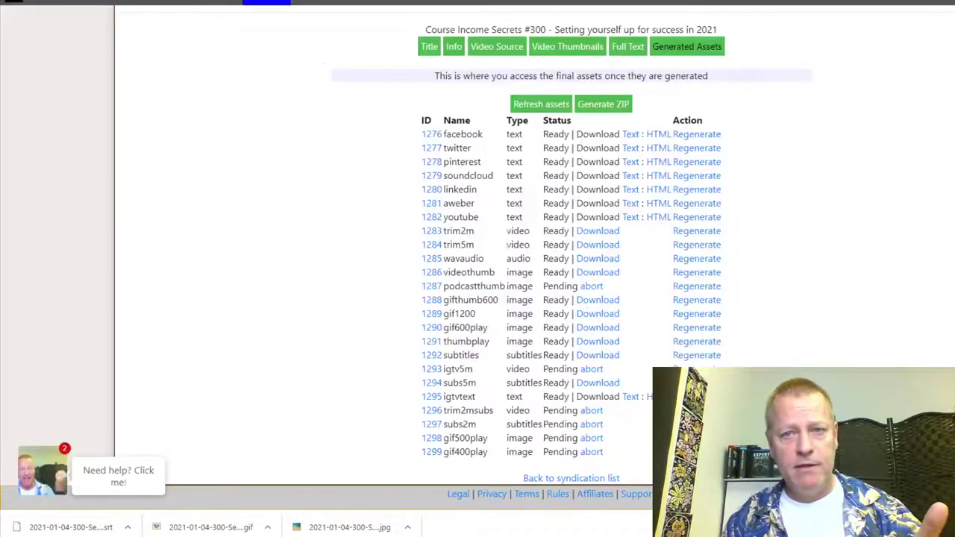
pyautogui.scroll(2, 826, 230)
pyautogui.scroll(-2, 825, 232)
pyautogui.scroll(2, 826, 232)
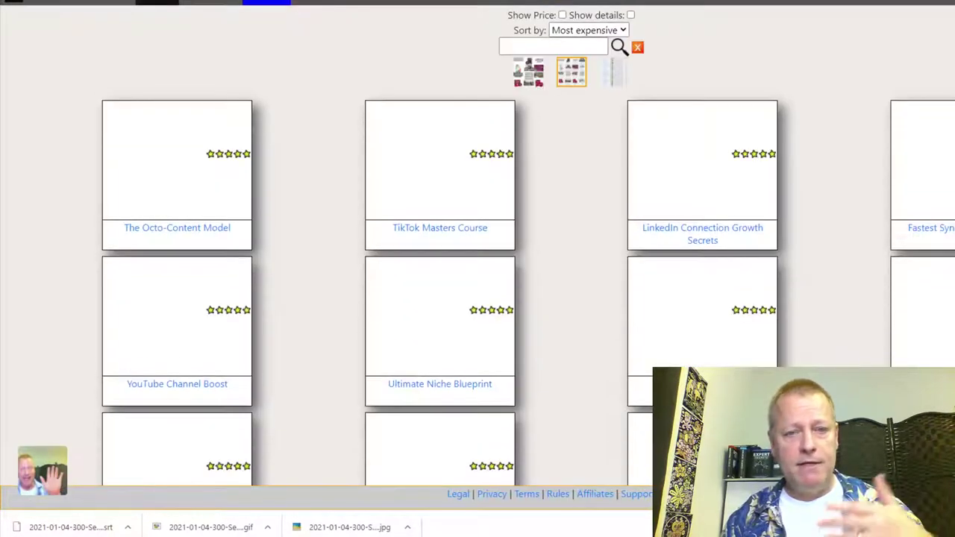
# Browse the Click eCourse course catalog sorted by most expensive to see which courses are offered
pyautogui.scroll(-10, 829, 348)
pyautogui.scroll(15, 829, 346)
pyautogui.scroll(-12, 829, 346)
pyautogui.scroll(12, 837, 345)
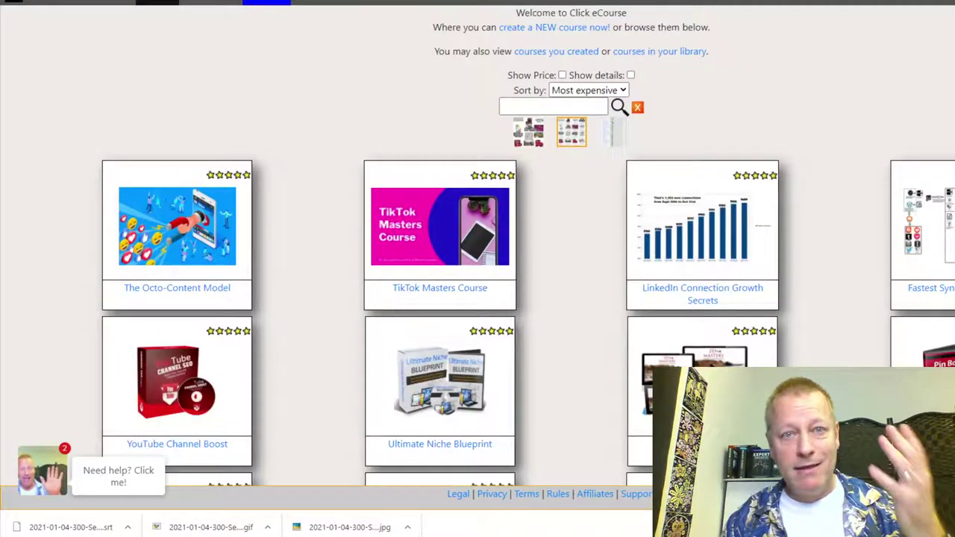
pyautogui.scroll(-5, 478, 246)
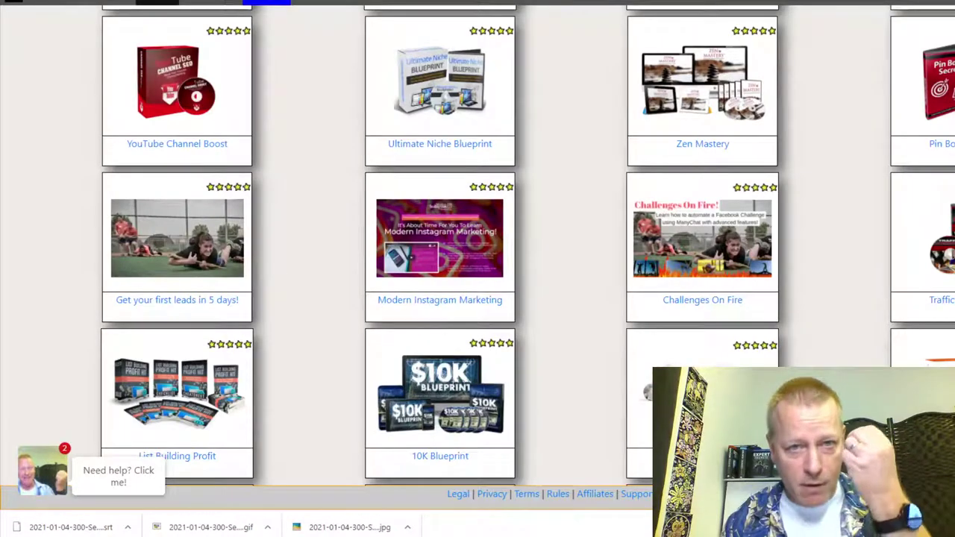
pyautogui.scroll(5, 478, 246)
pyautogui.scroll(-10, 478, 246)
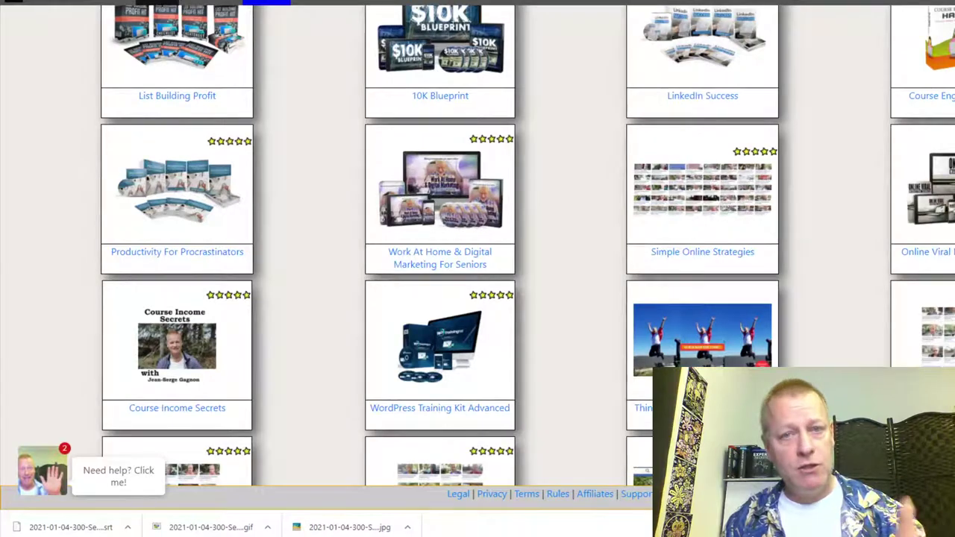
pyautogui.scroll(6, 478, 247)
pyautogui.scroll(5, 478, 247)
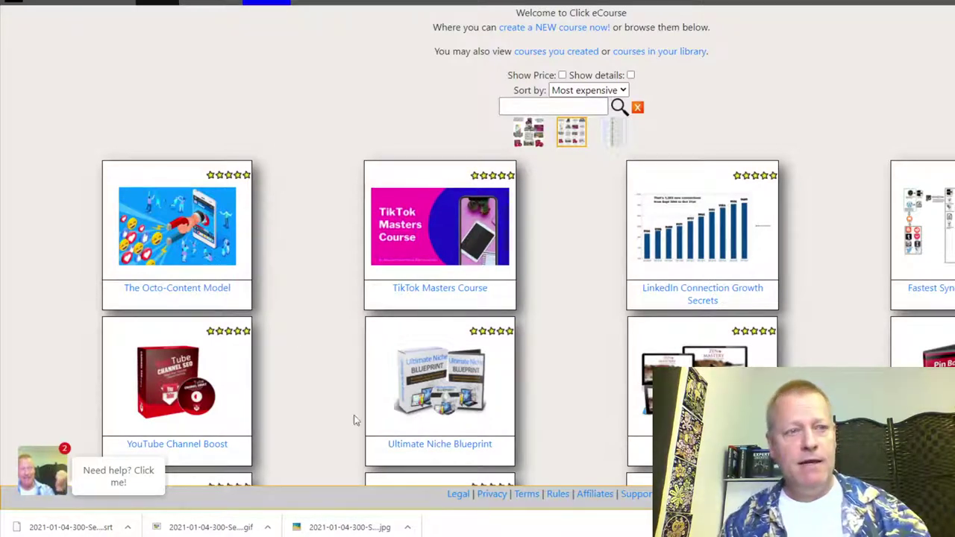
# Open the Click eCourse activity feed and examine its recent course ratings and newly added lessons
pyautogui.click(627, 163)
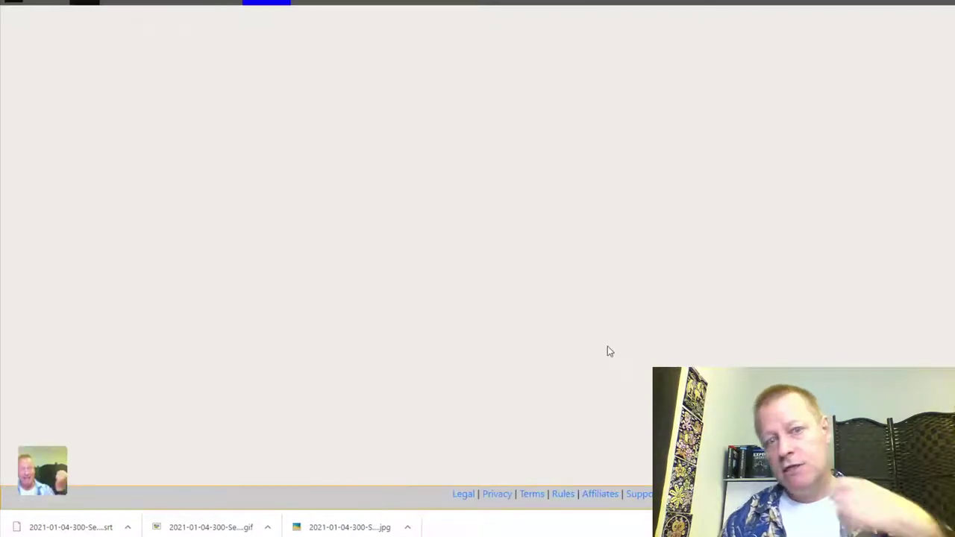
pyautogui.scroll(-3, 745, 351)
pyautogui.scroll(-15, 742, 333)
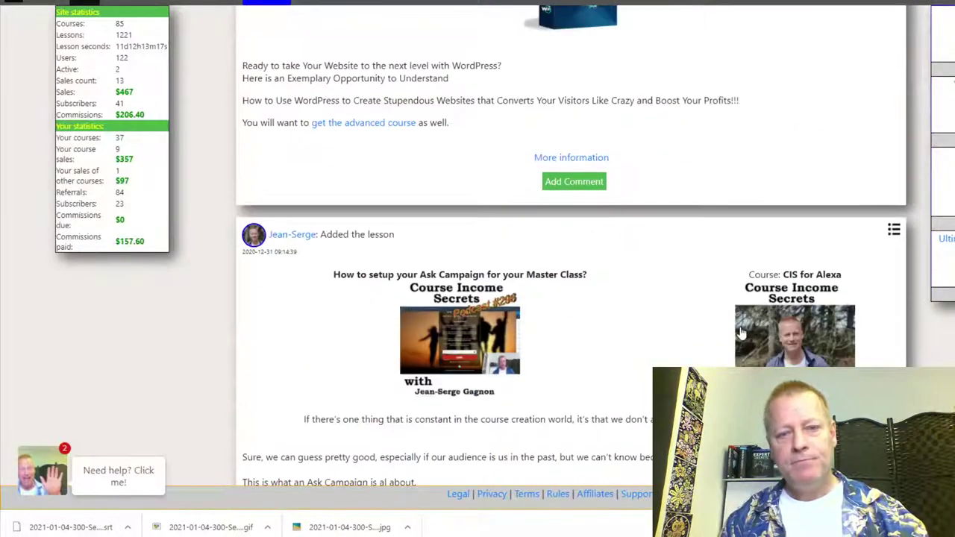
pyautogui.scroll(-15, 743, 332)
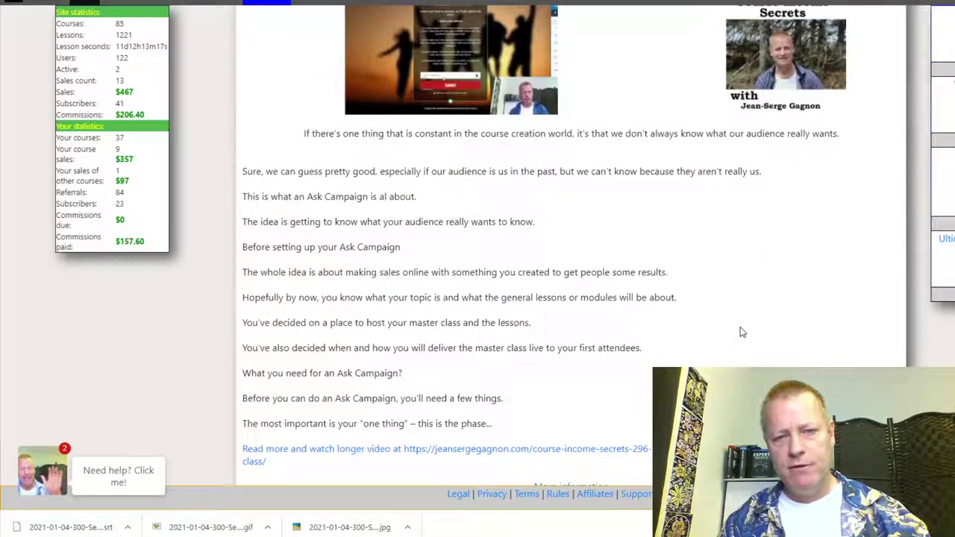
pyautogui.scroll(-10, 741, 335)
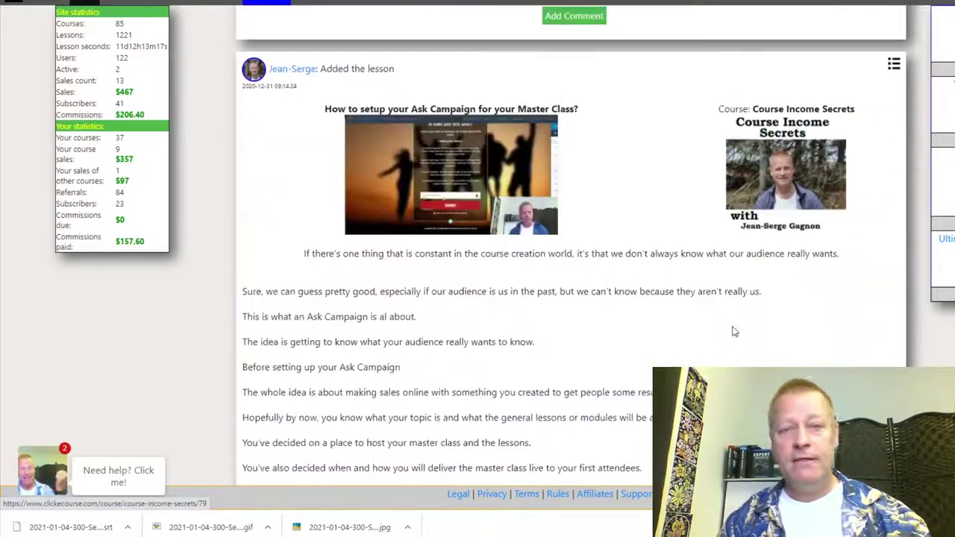
pyautogui.scroll(20, 729, 335)
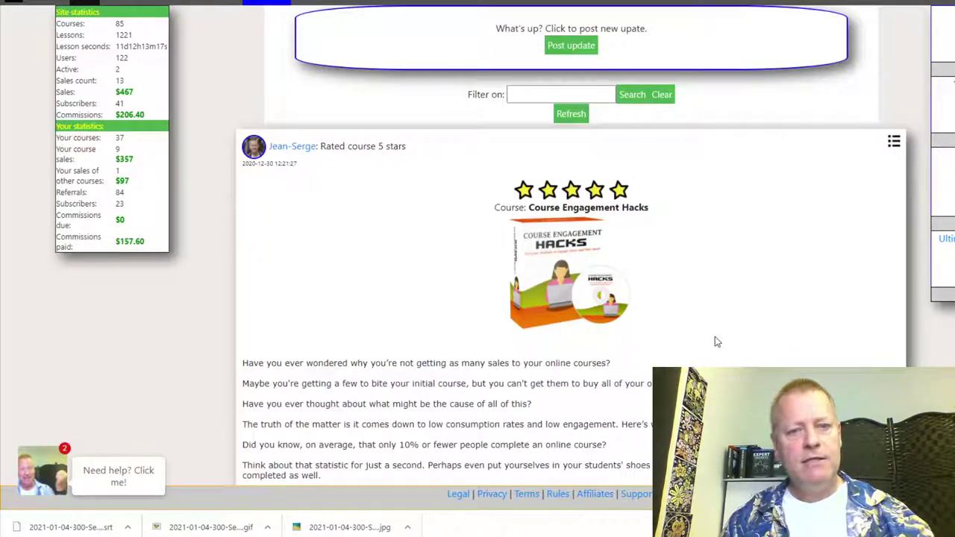
pyautogui.scroll(-12, 715, 339)
pyautogui.scroll(5, 713, 343)
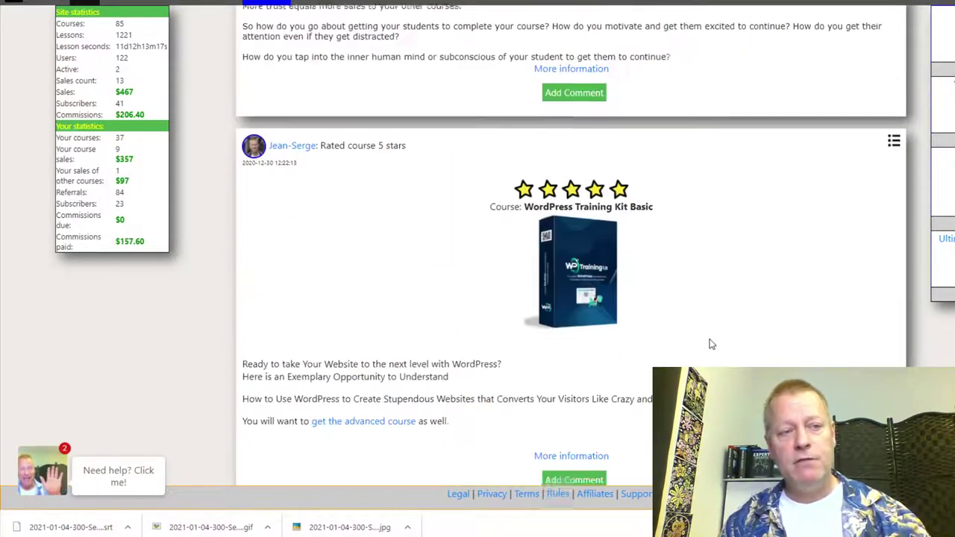
pyautogui.scroll(5, 711, 343)
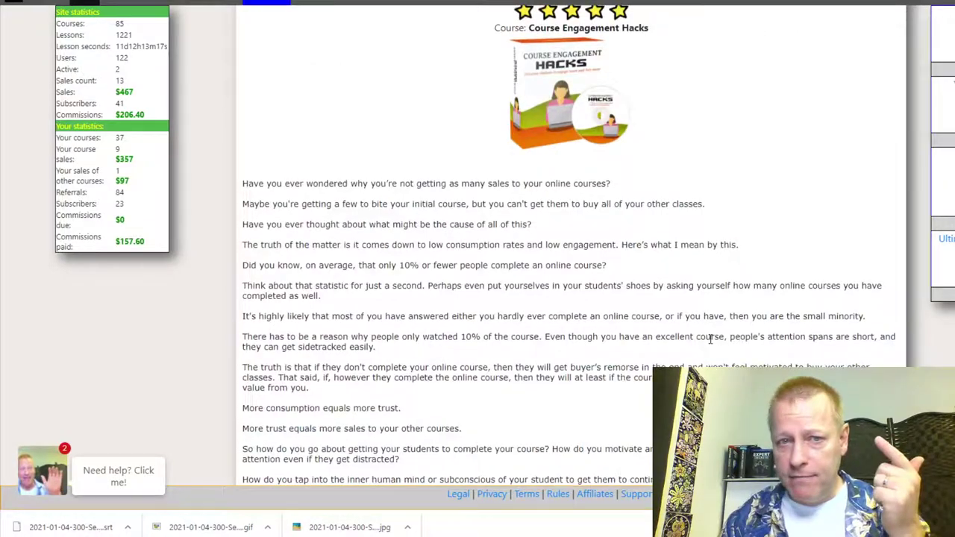
pyautogui.scroll(2, 711, 342)
pyautogui.scroll(-12, 710, 336)
pyautogui.scroll(-15, 716, 329)
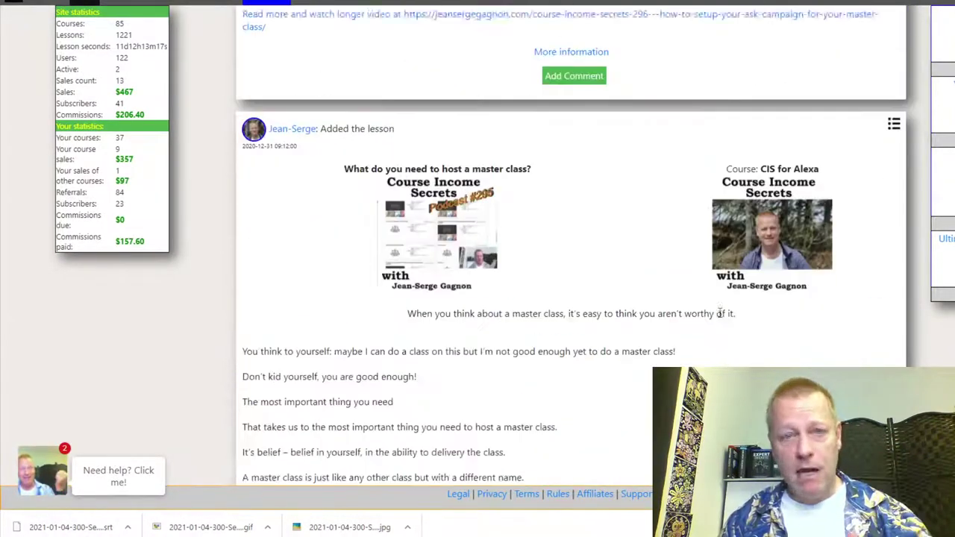
pyautogui.scroll(-15, 722, 318)
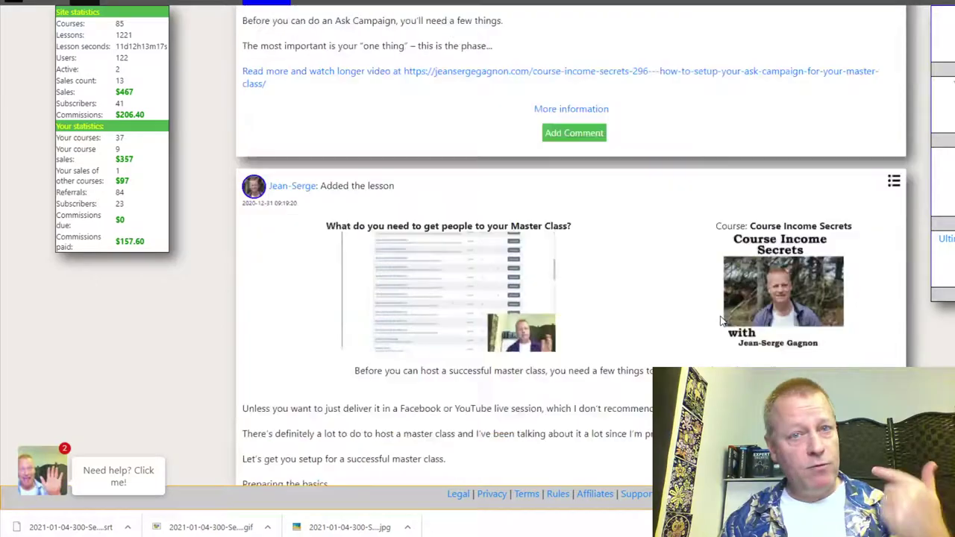
pyautogui.scroll(-15, 721, 325)
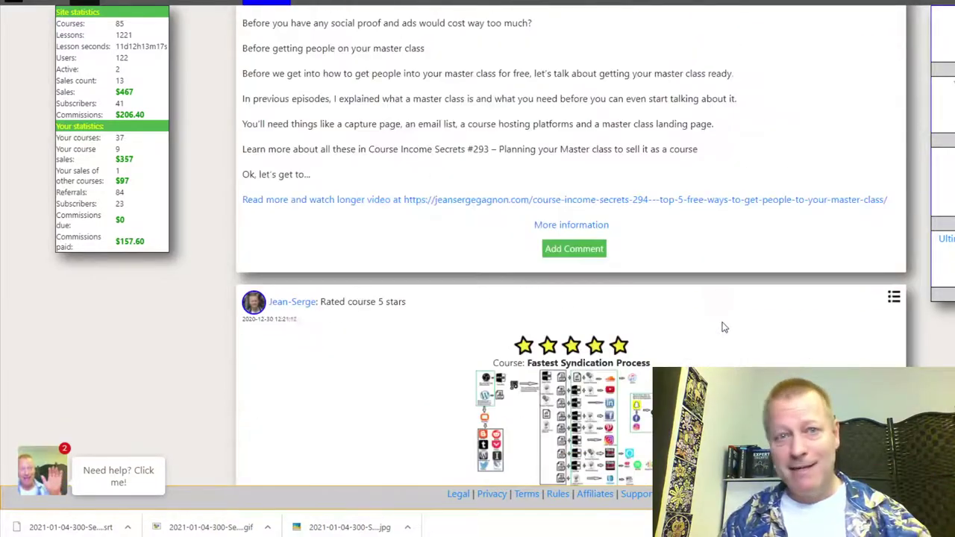
pyautogui.scroll(-15, 723, 325)
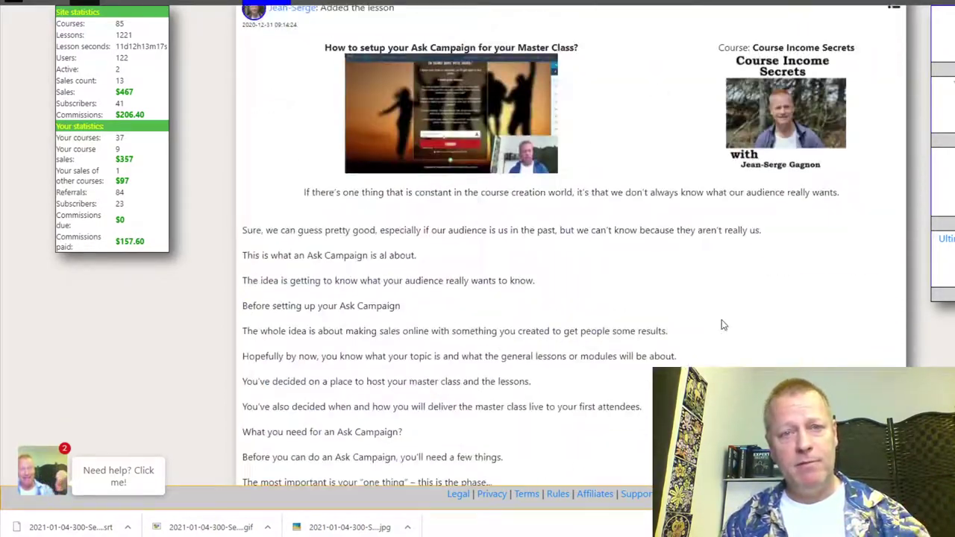
pyautogui.scroll(6, 722, 325)
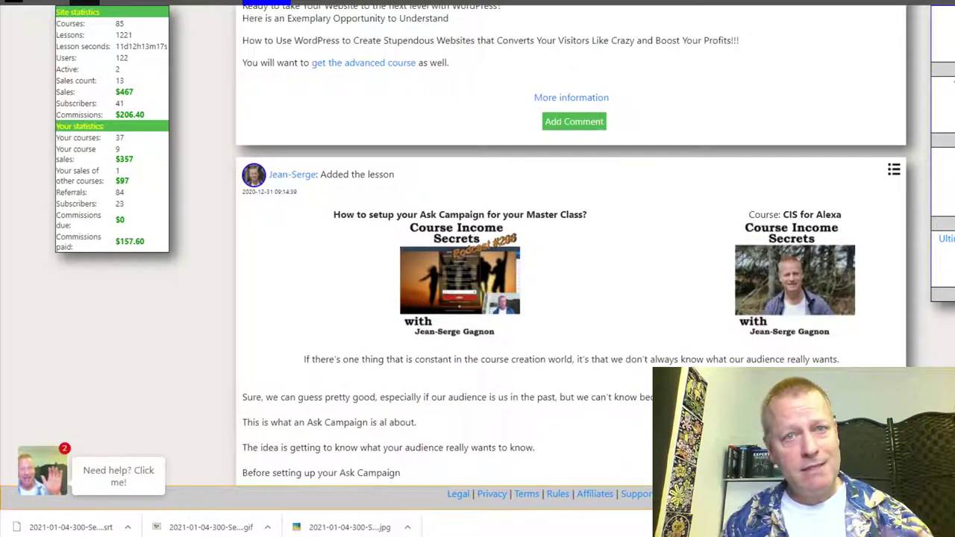
pyautogui.scroll(5, 571, 298)
pyautogui.scroll(-5, 571, 298)
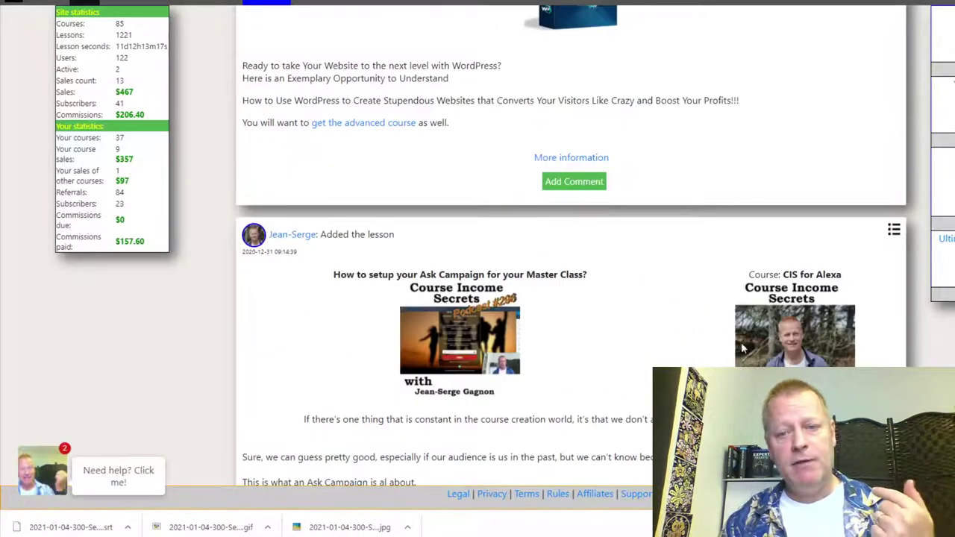
# Open the CIS for Alexa course from the feed and examine its lessons and its ad display option
pyautogui.click(791, 336)
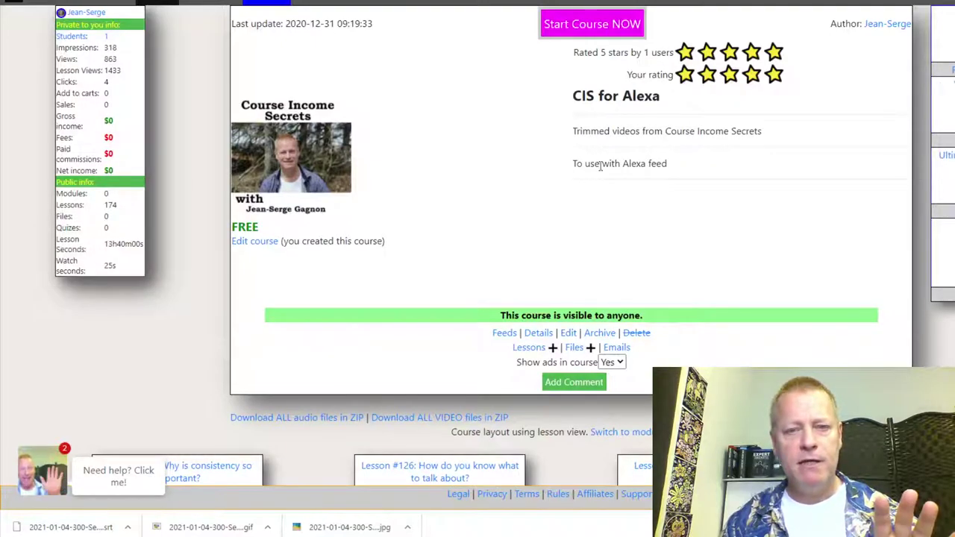
pyautogui.scroll(-15, 665, 293)
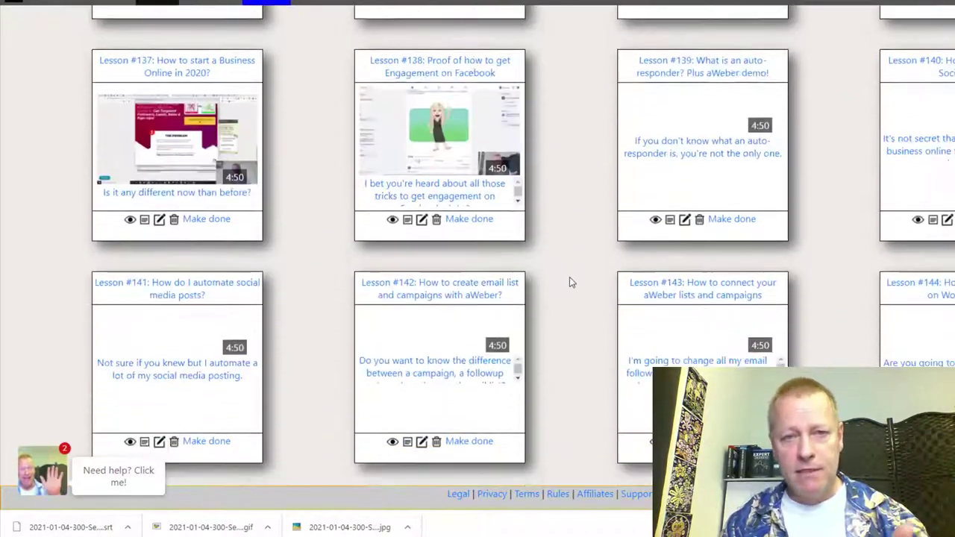
pyautogui.scroll(15, 573, 297)
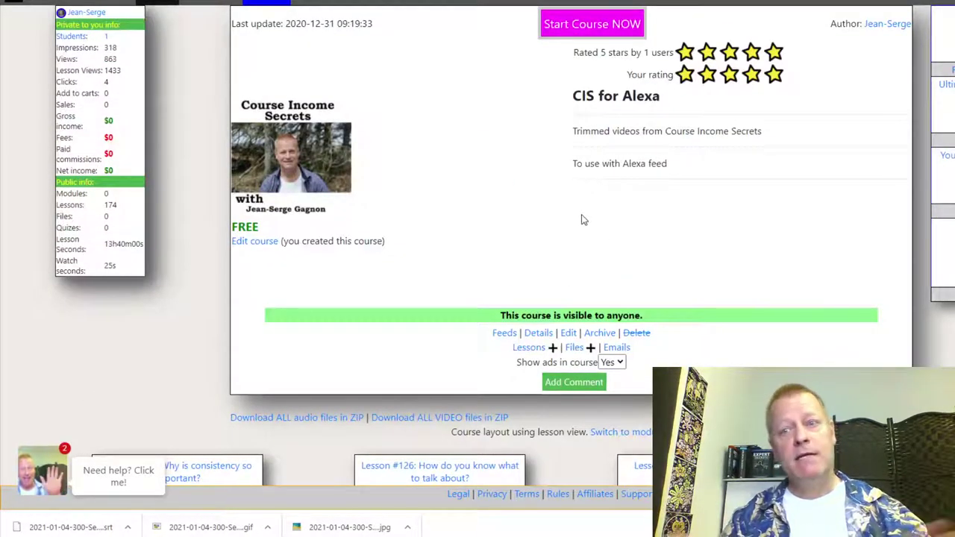
pyautogui.click(612, 362)
pyautogui.click(771, 337)
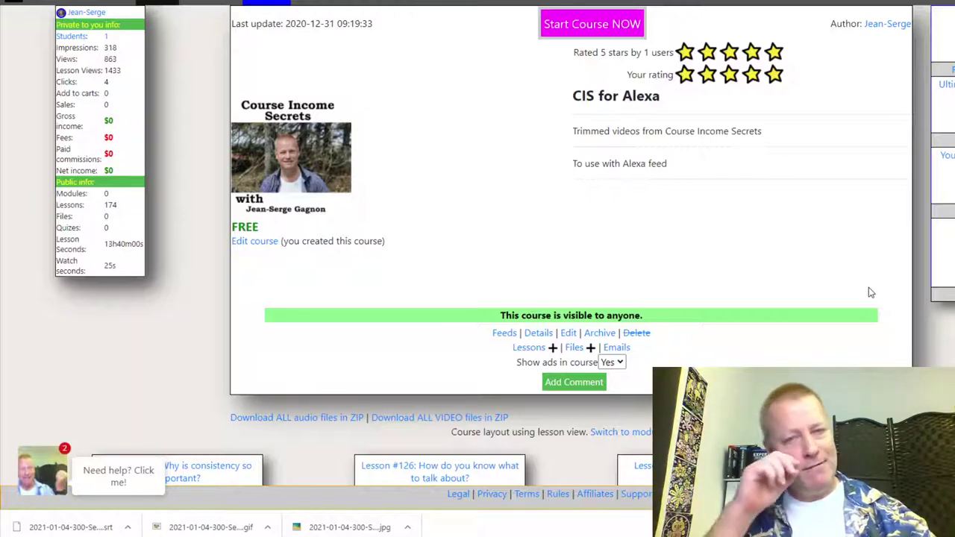
# Look through the CIS for Alexa course's lesson cards from Lesson #125 onward, including their titles, thumbnails and video lengths
pyautogui.scroll(-5, 870, 293)
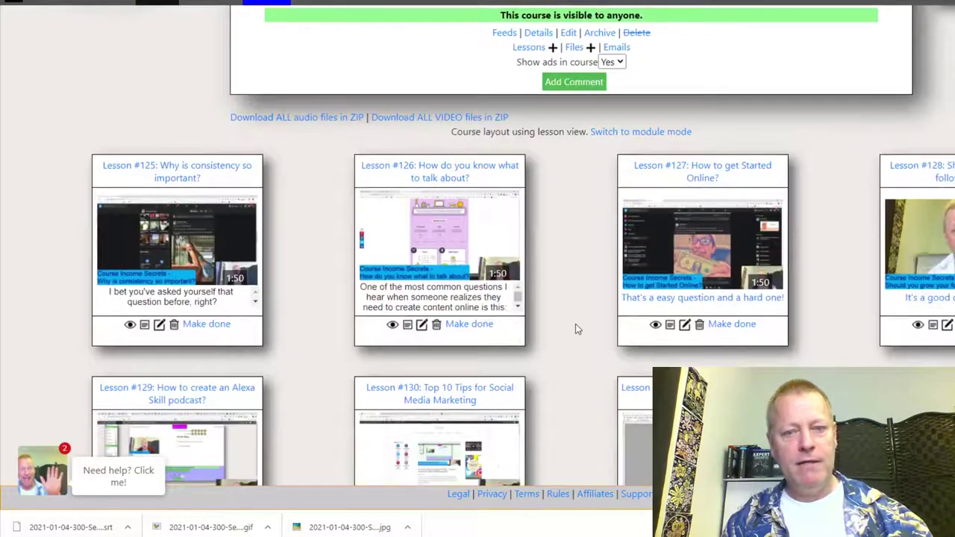
pyautogui.scroll(-2, 576, 329)
pyautogui.scroll(-15, 576, 328)
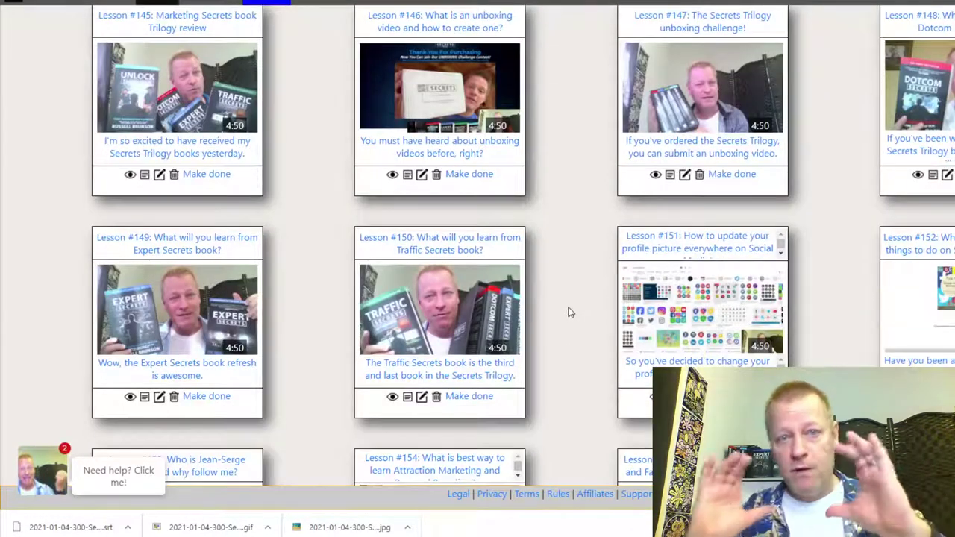
pyautogui.scroll(20, 570, 312)
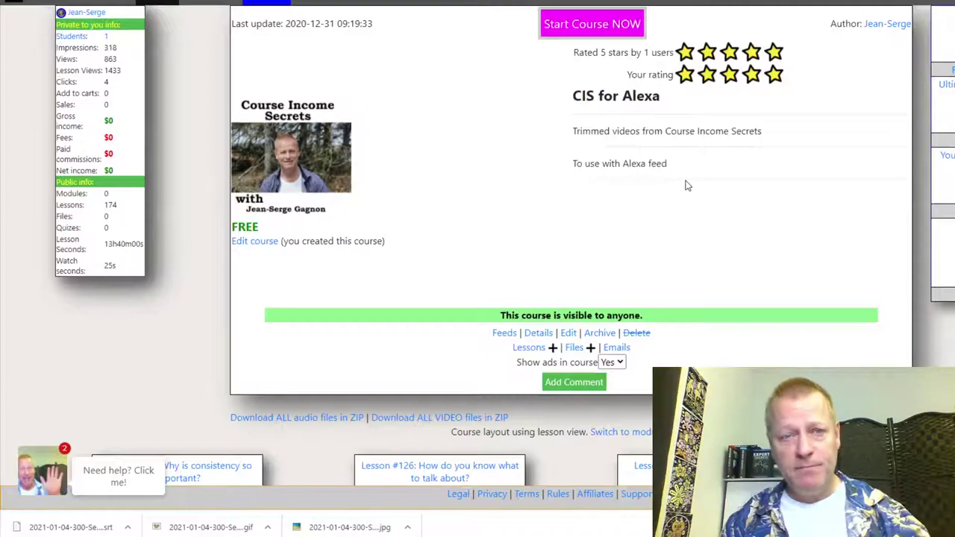
pyautogui.scroll(-10, 687, 185)
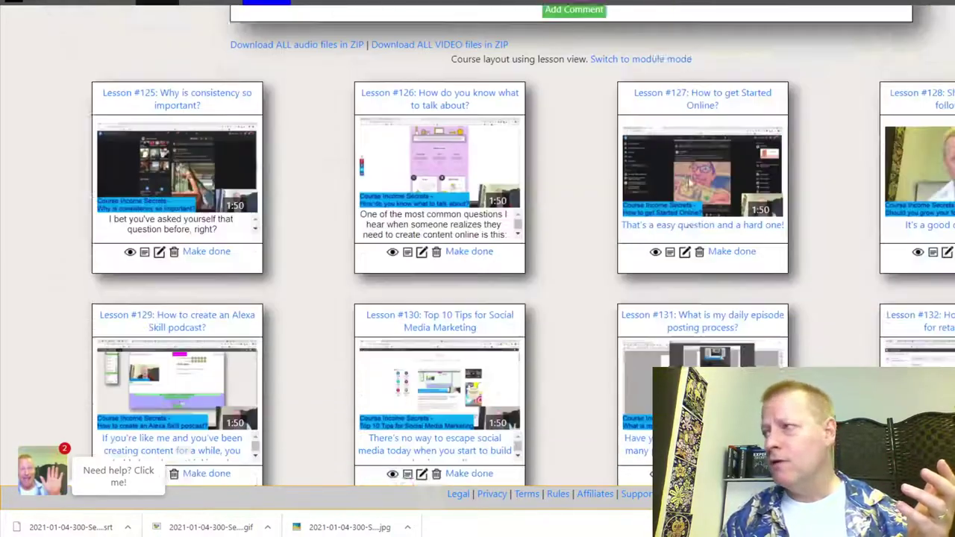
pyautogui.scroll(-15, 691, 182)
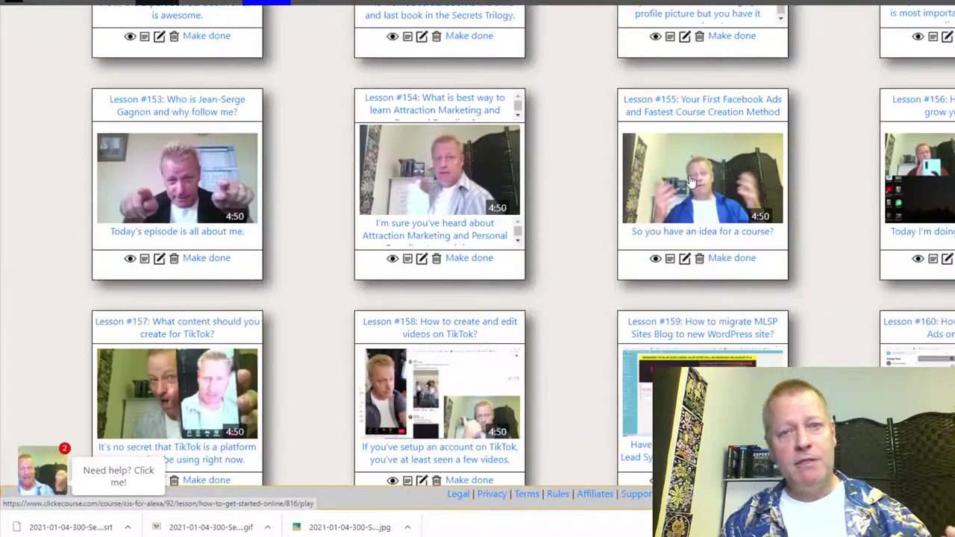
pyautogui.scroll(-5, 691, 182)
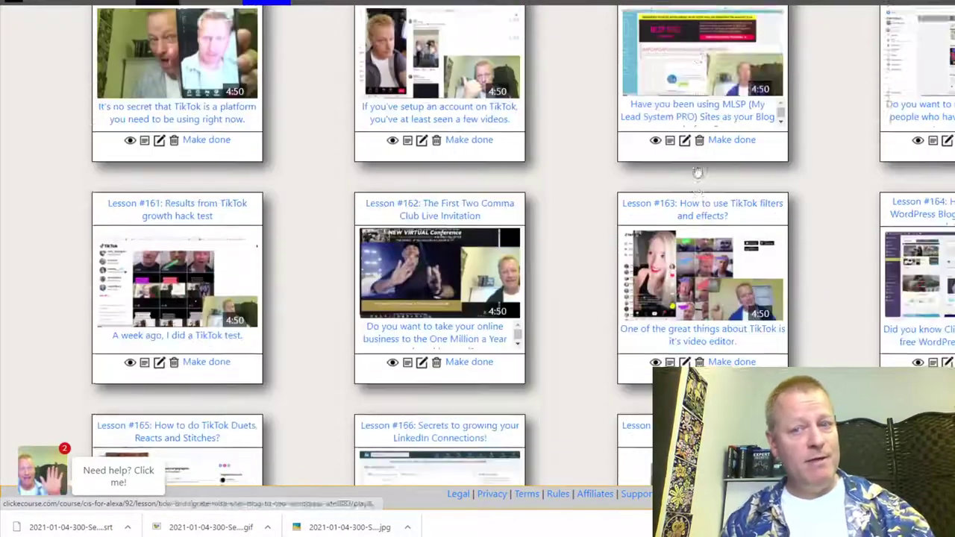
pyautogui.scroll(-12, 587, 272)
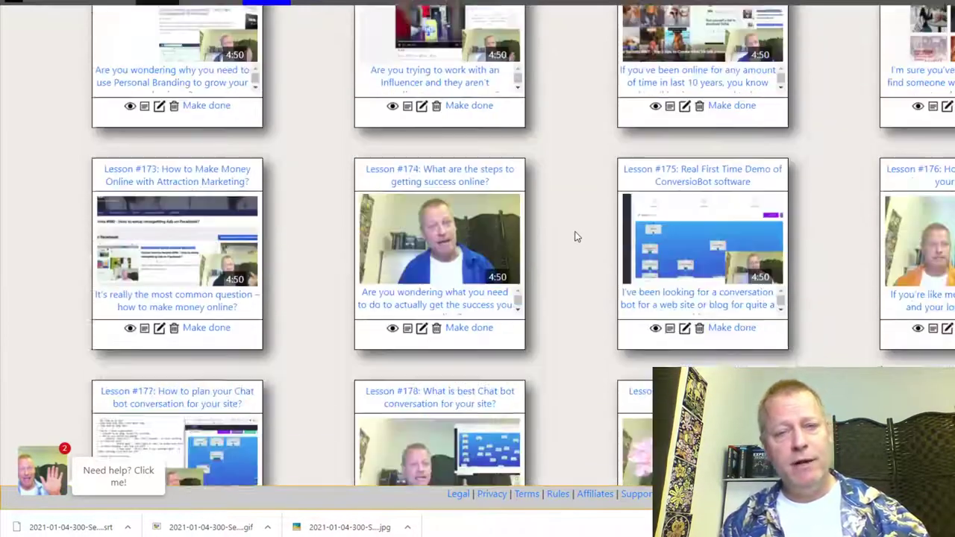
pyautogui.scroll(-12, 574, 244)
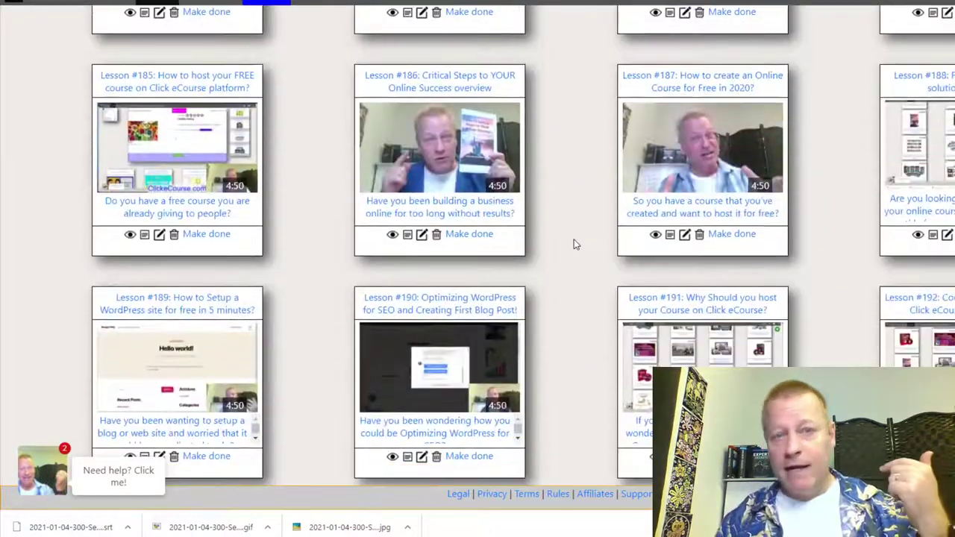
pyautogui.scroll(-12, 574, 244)
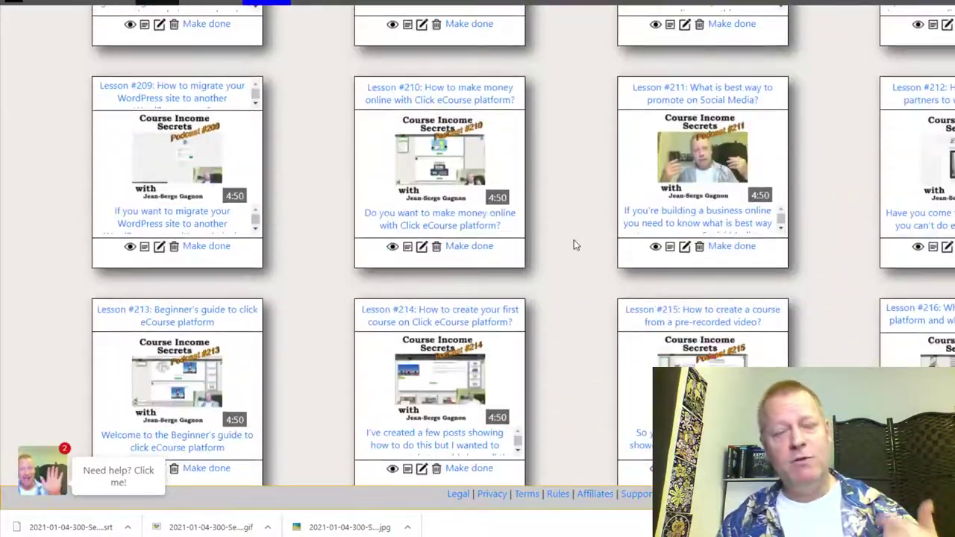
pyautogui.scroll(-8, 574, 246)
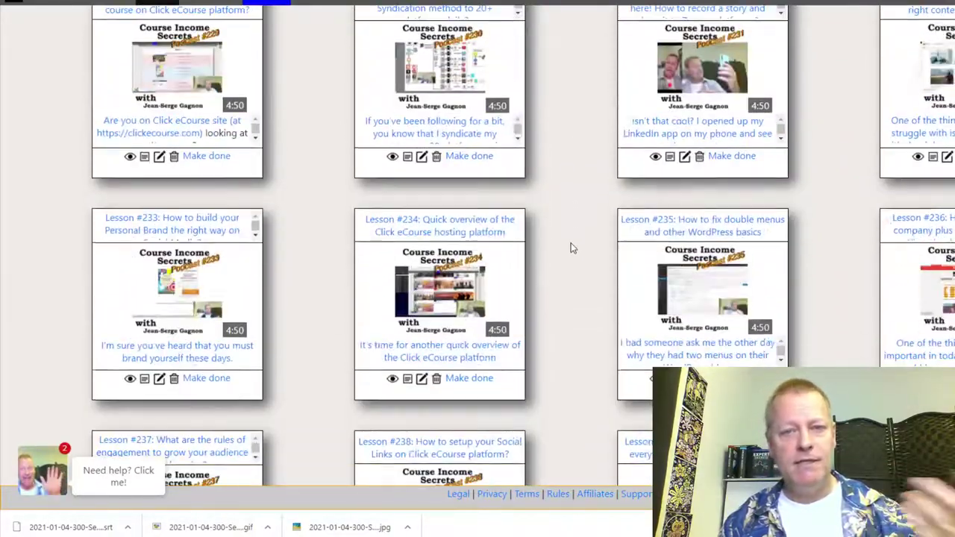
pyautogui.scroll(15, 571, 248)
pyautogui.scroll(20, 571, 248)
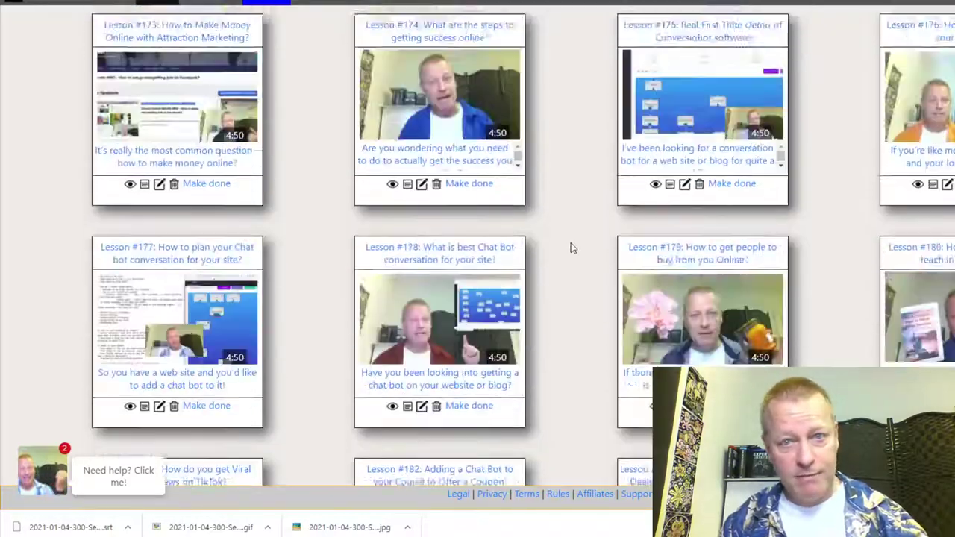
pyautogui.scroll(12, 571, 248)
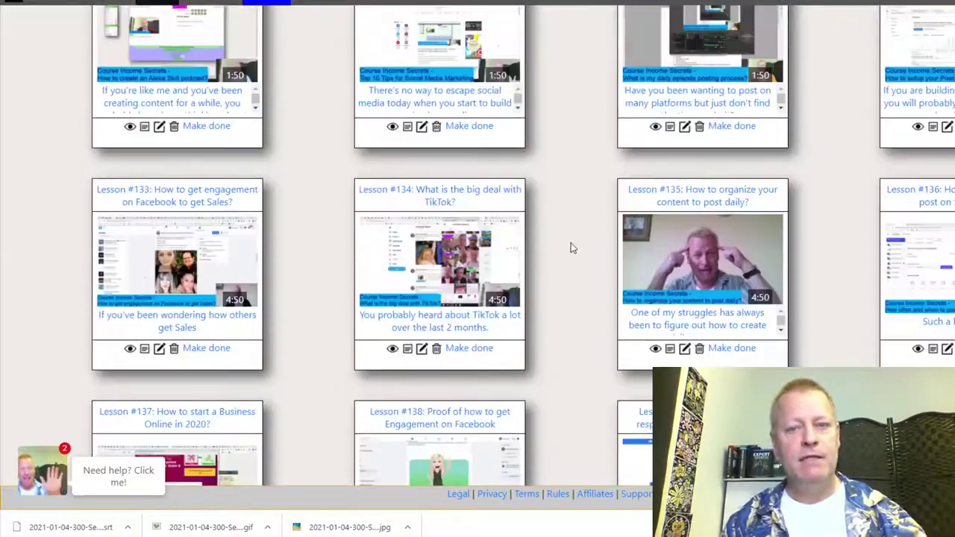
pyautogui.scroll(5, 571, 248)
pyautogui.scroll(-5, 571, 247)
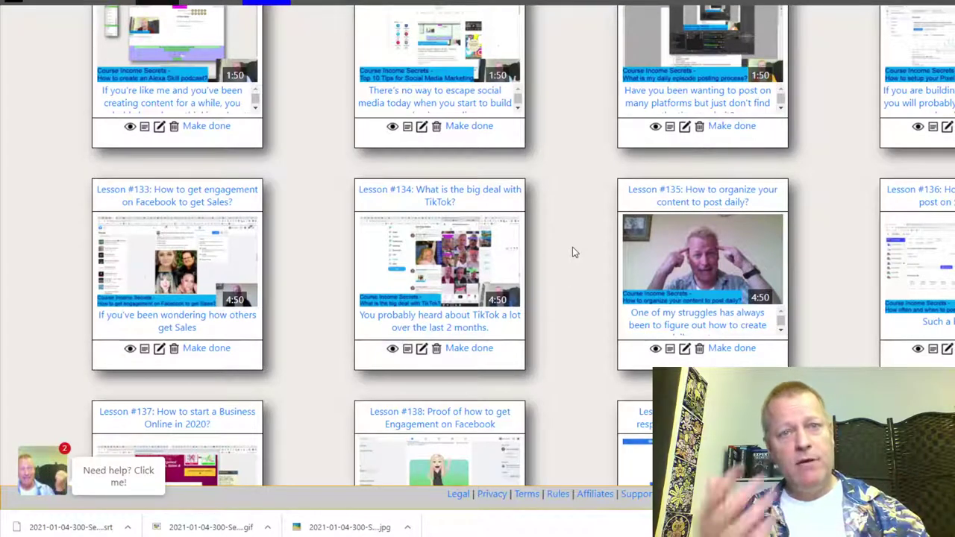
pyautogui.scroll(6, 573, 253)
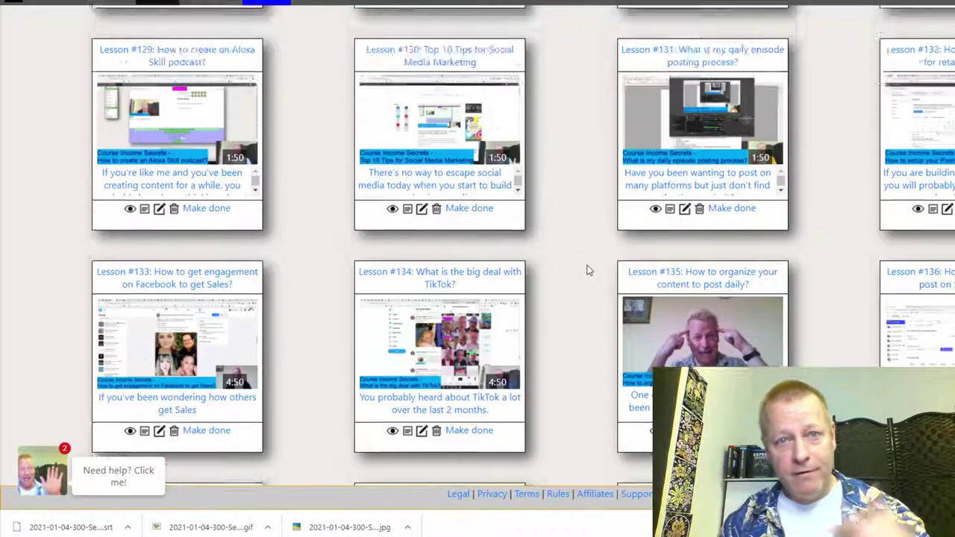
pyautogui.scroll(5, 589, 262)
pyautogui.scroll(-15, 591, 261)
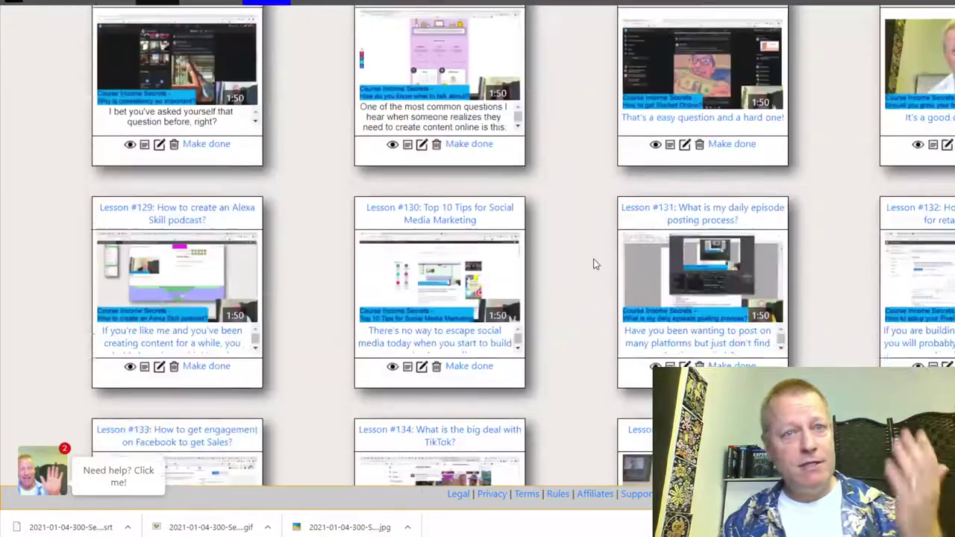
pyautogui.scroll(-9, 596, 240)
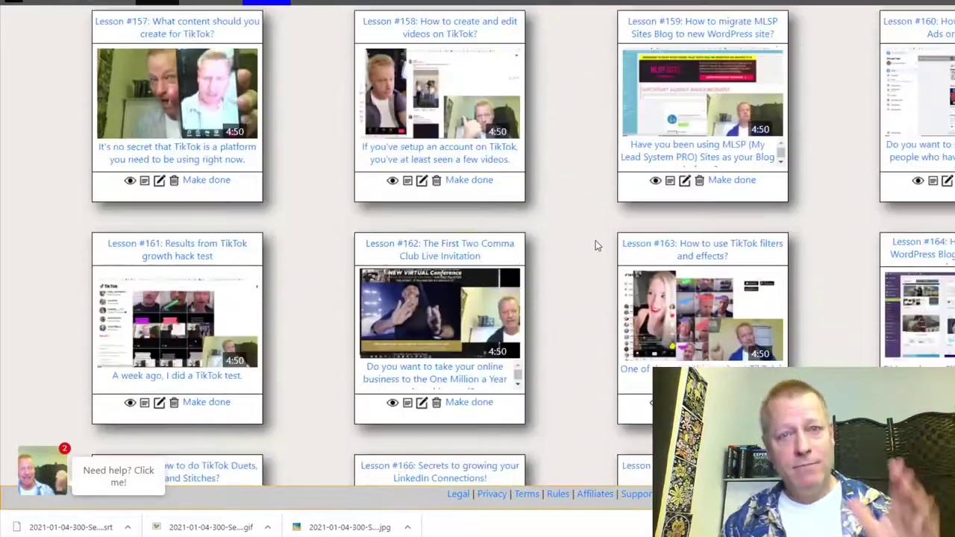
pyautogui.scroll(-6, 598, 242)
pyautogui.scroll(-9, 602, 244)
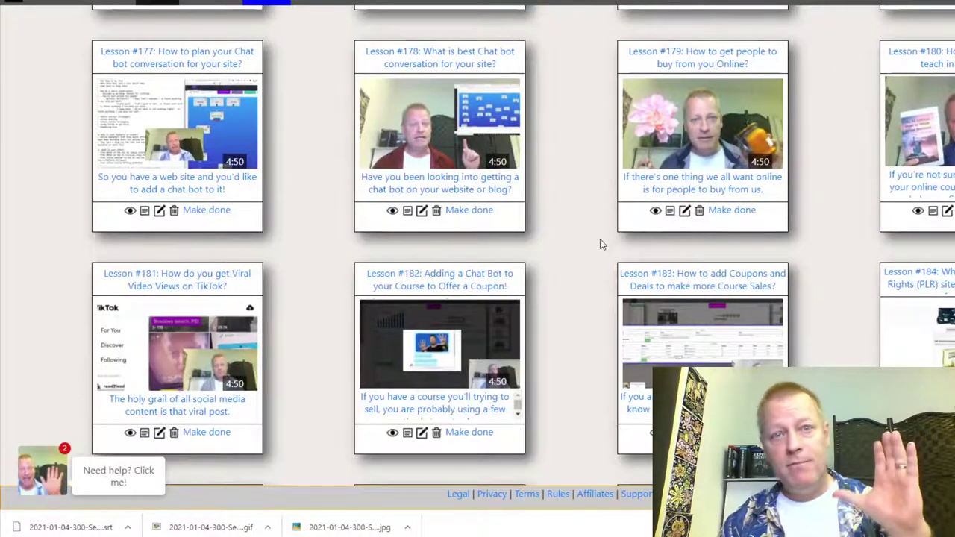
pyautogui.scroll(-9, 602, 240)
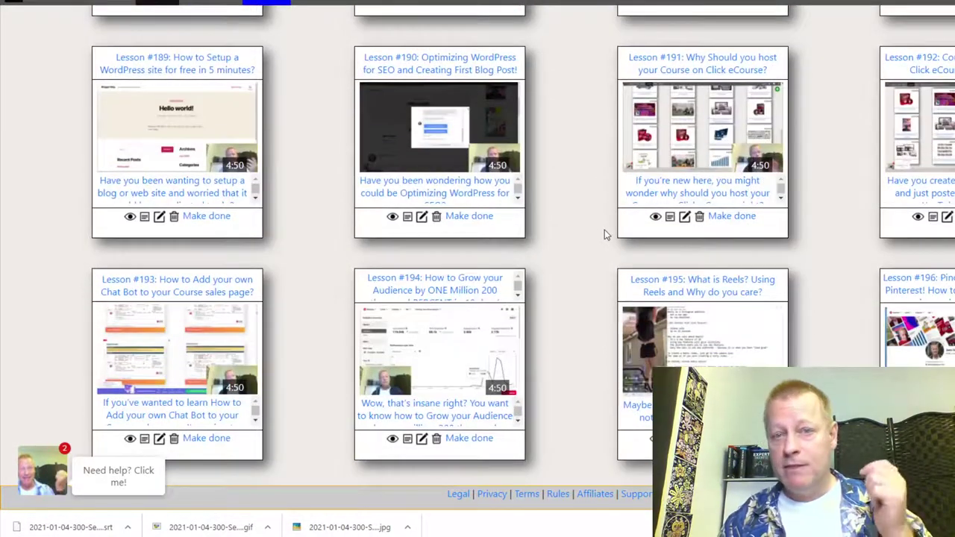
pyautogui.scroll(15, 604, 235)
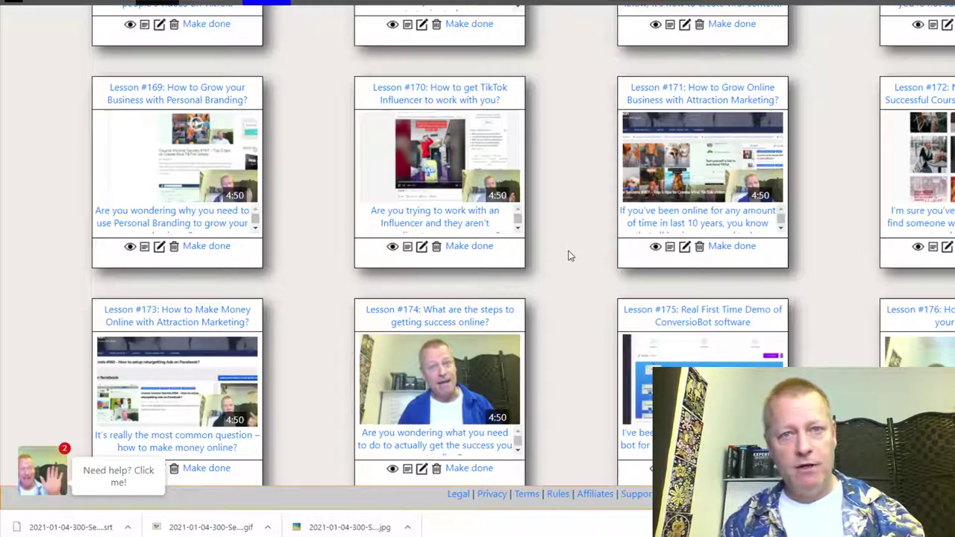
pyautogui.scroll(8, 568, 256)
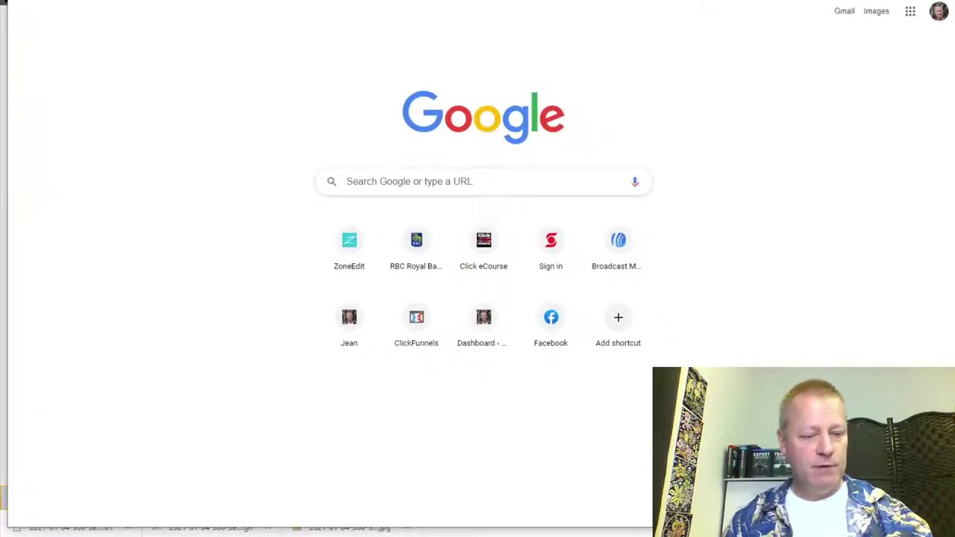
# Open AWeber in the browser and go to the Broadcasts page for email messages
pyautogui.write('aweb')
pyautogui.press('Down')
pyautogui.press('Return')
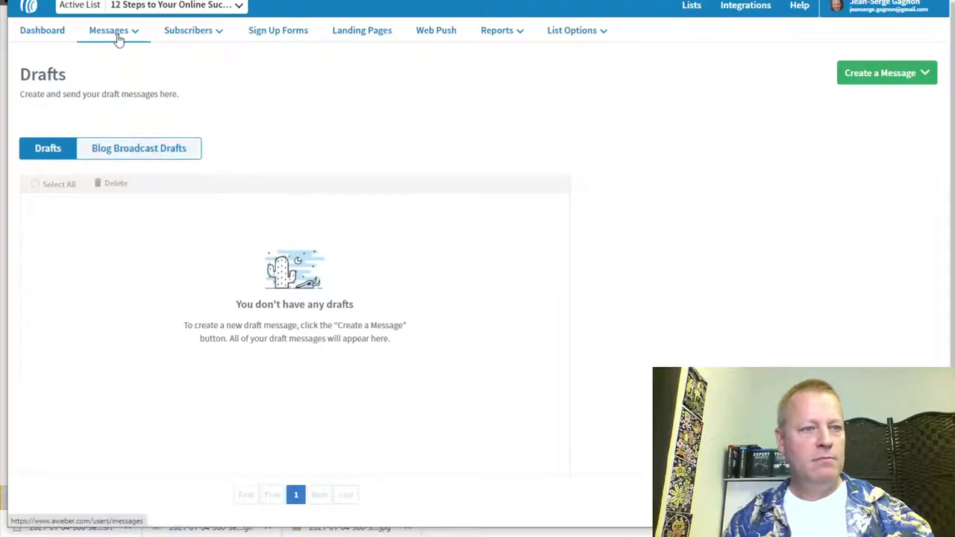
pyautogui.click(117, 36)
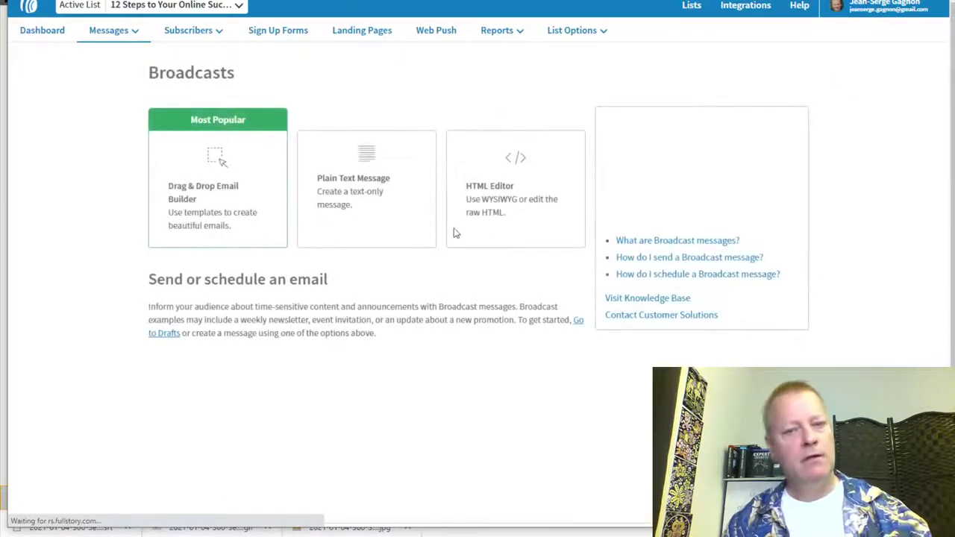
# Switch the active mailing list to Simple Online Strategies
pyautogui.click(218, 8)
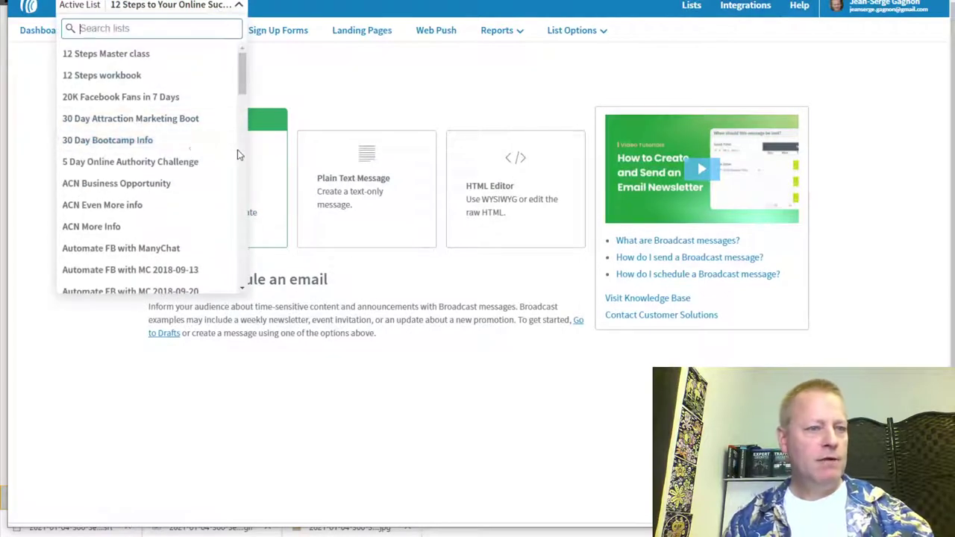
pyautogui.scroll(-10, 144, 175)
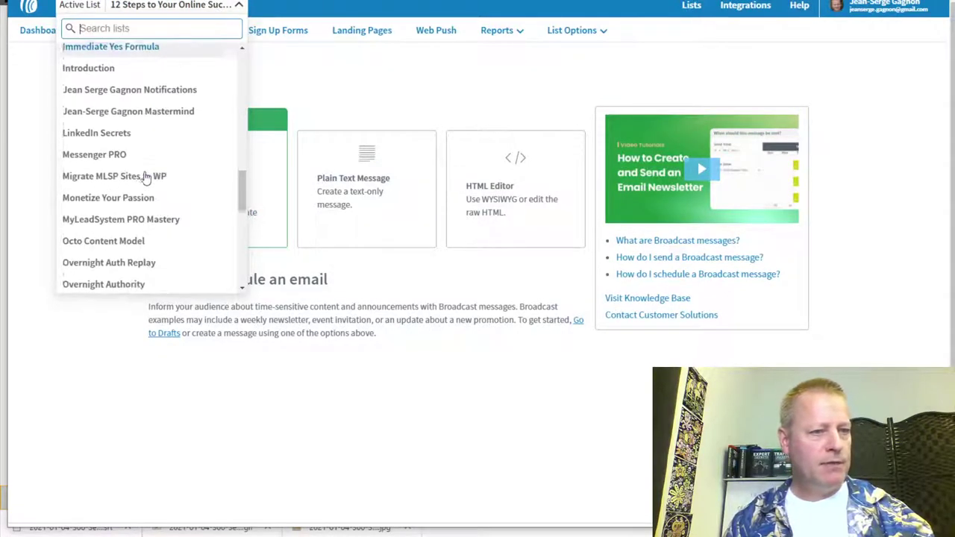
pyautogui.scroll(-4, 142, 176)
pyautogui.scroll(-2, 122, 206)
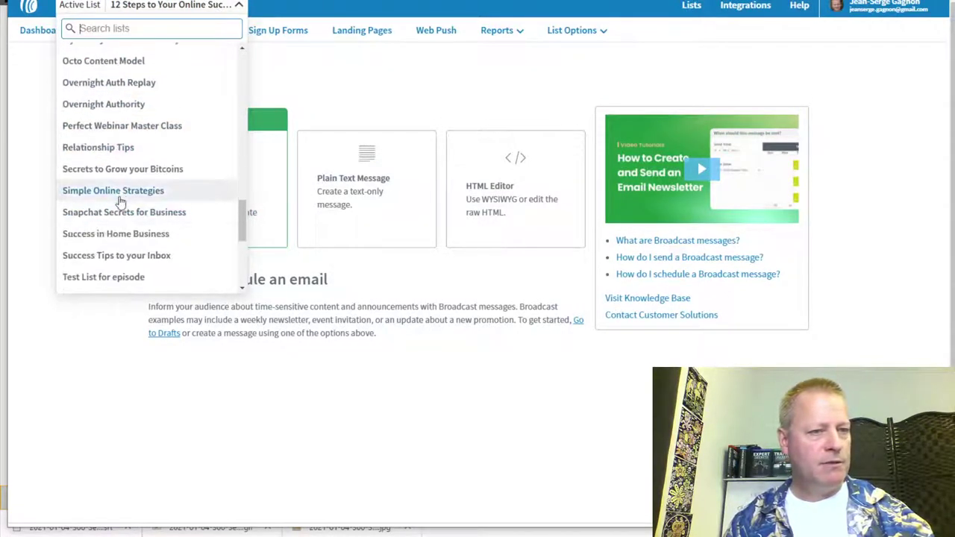
pyautogui.click(118, 196)
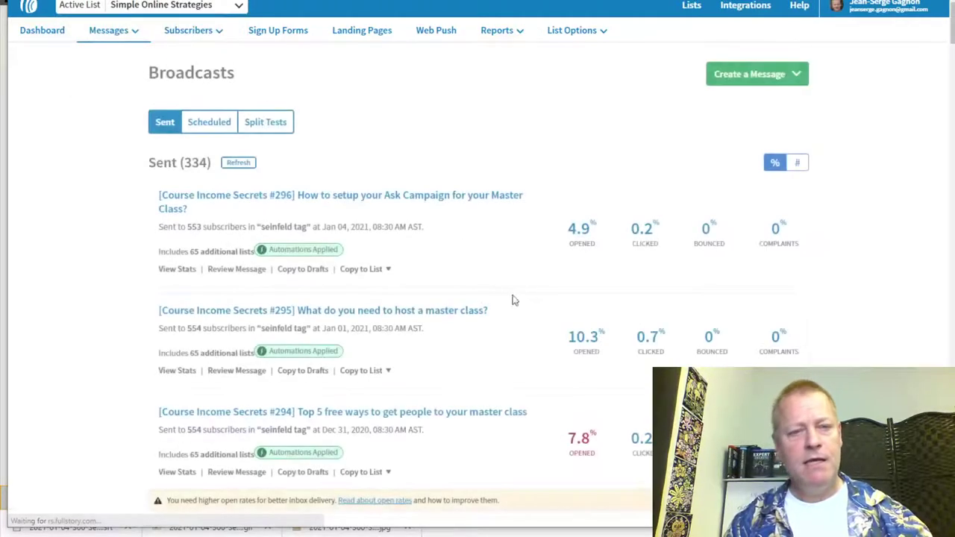
# Check the list's scheduled and sent broadcasts and start a new message with the Drag & Drop Email Builder
pyautogui.click(208, 122)
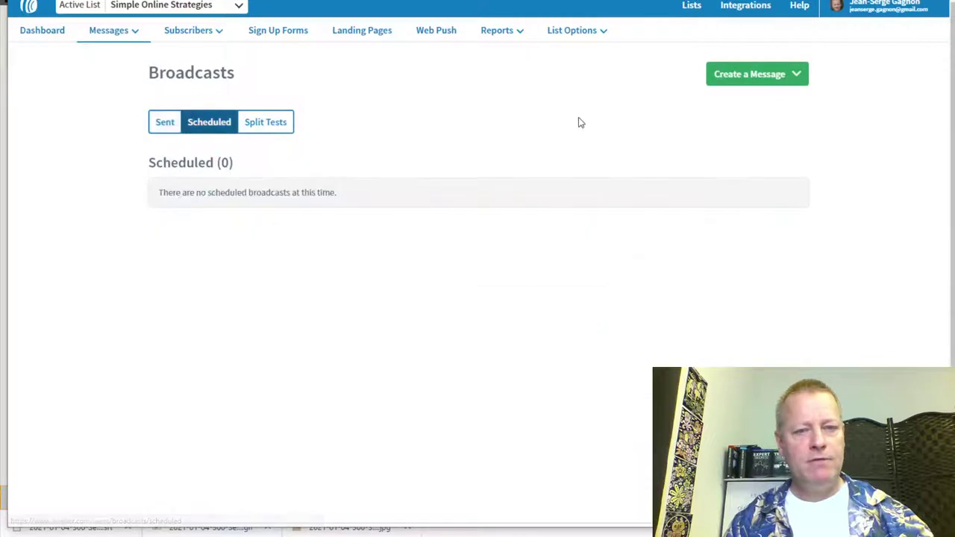
pyautogui.click(165, 124)
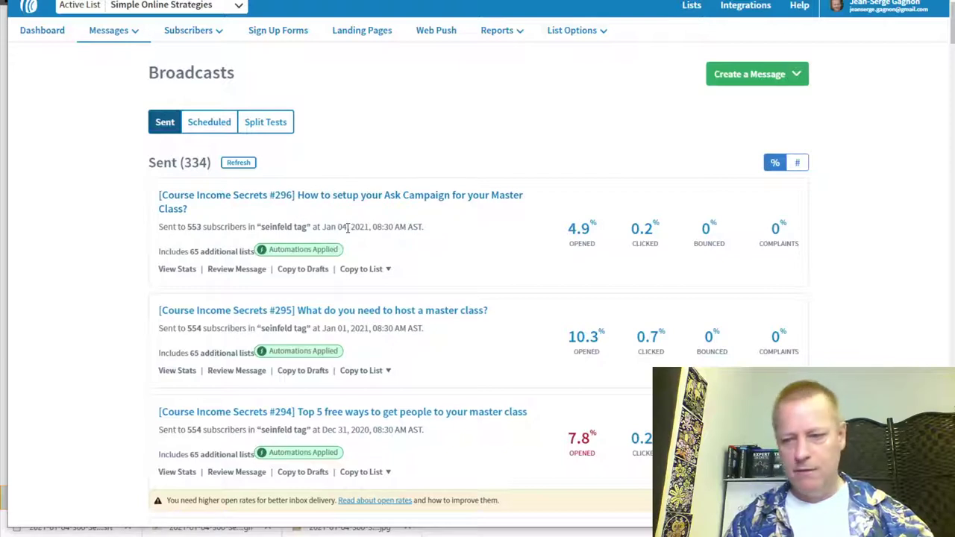
pyautogui.click(209, 121)
pyautogui.click(774, 74)
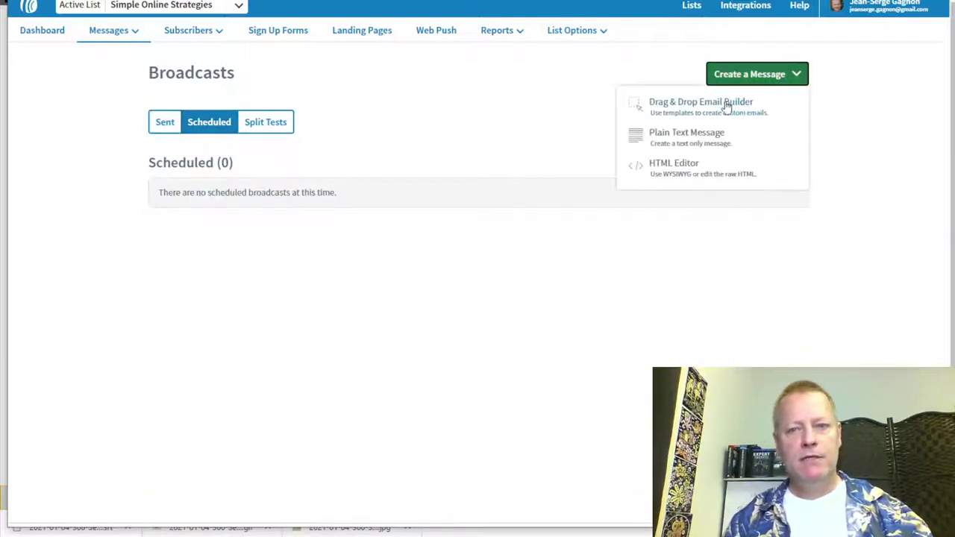
pyautogui.click(691, 110)
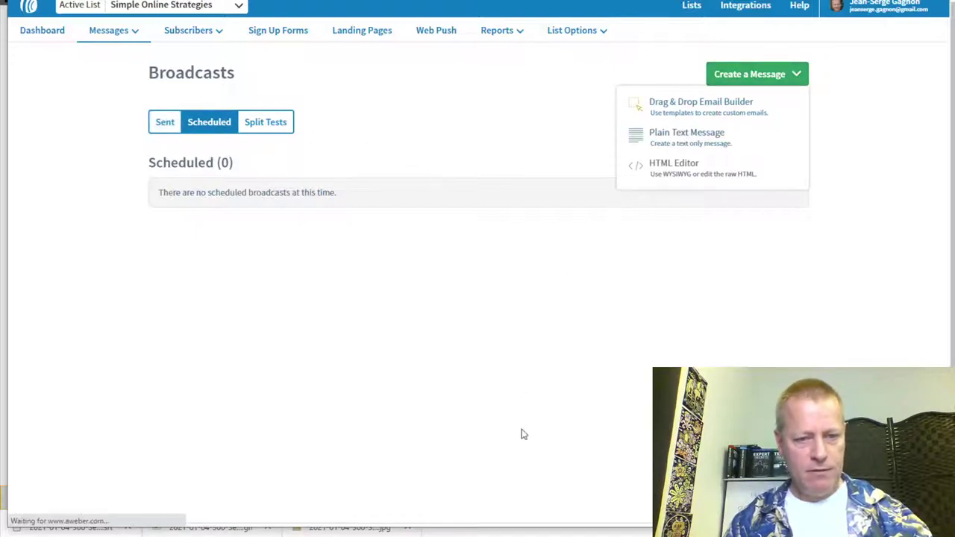
# Switch to the terminal, change to the episode 297 folder with "cd ../*-297-*" and display aweber.txt from its subject line
pyautogui.moveTo(341, 527)
pyautogui.click(329, 497)
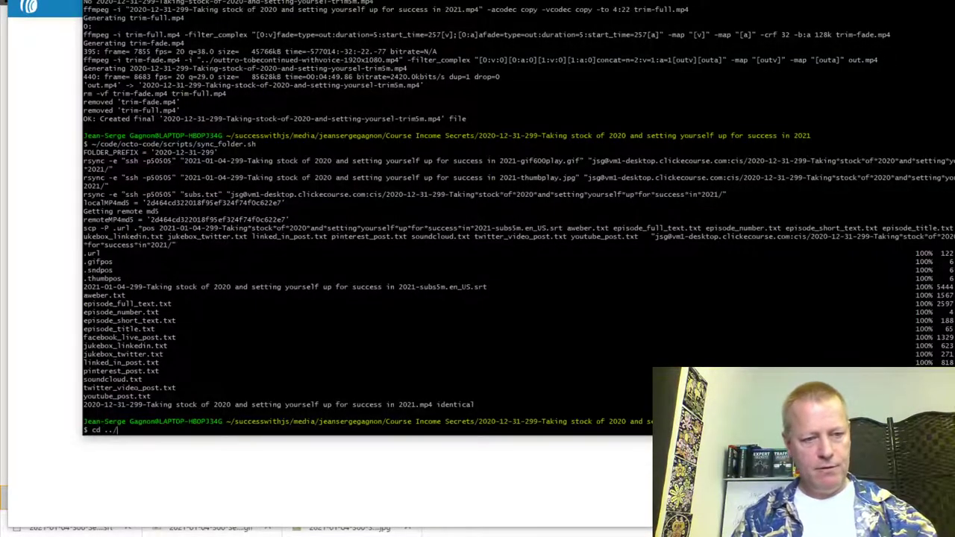
pyautogui.write('-2')
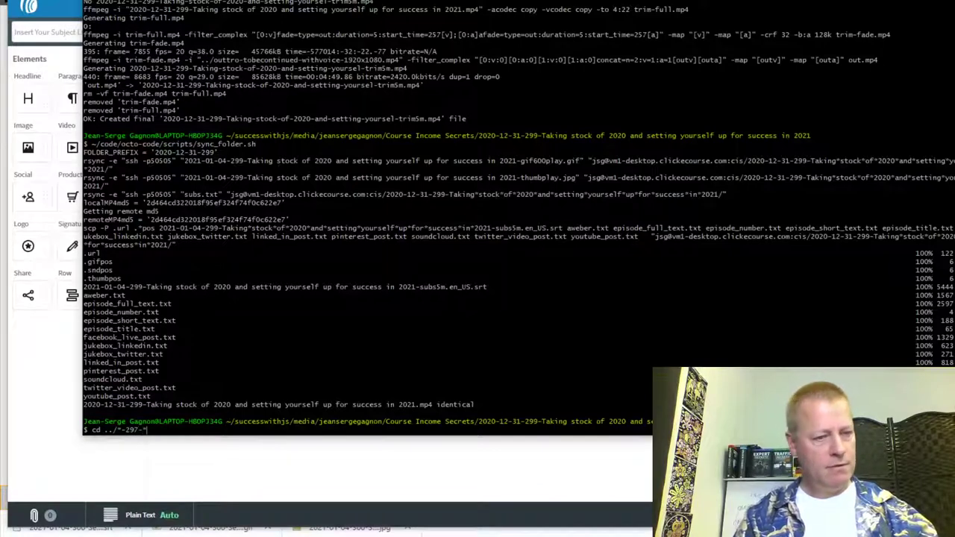
pyautogui.write('97-* ; cat aweber.txt')
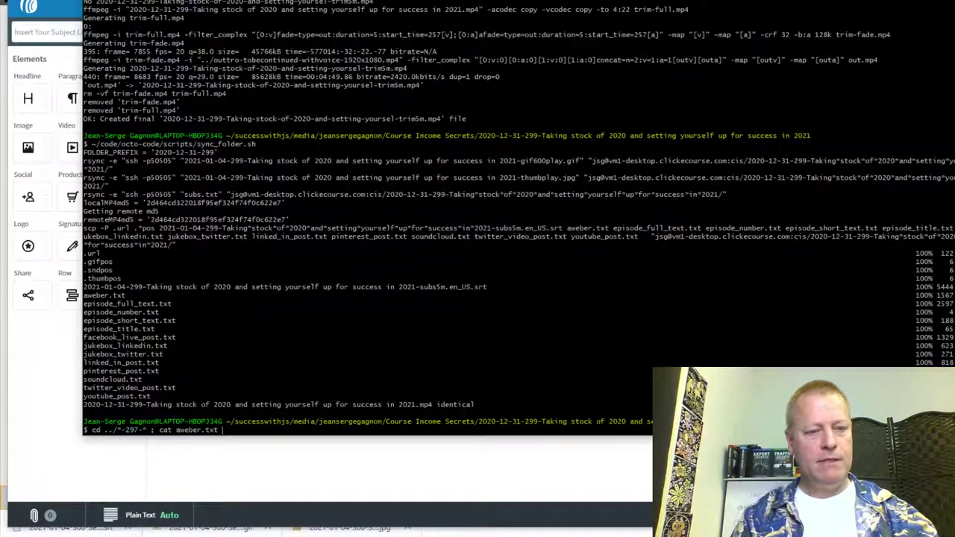
pyautogui.press('Return')
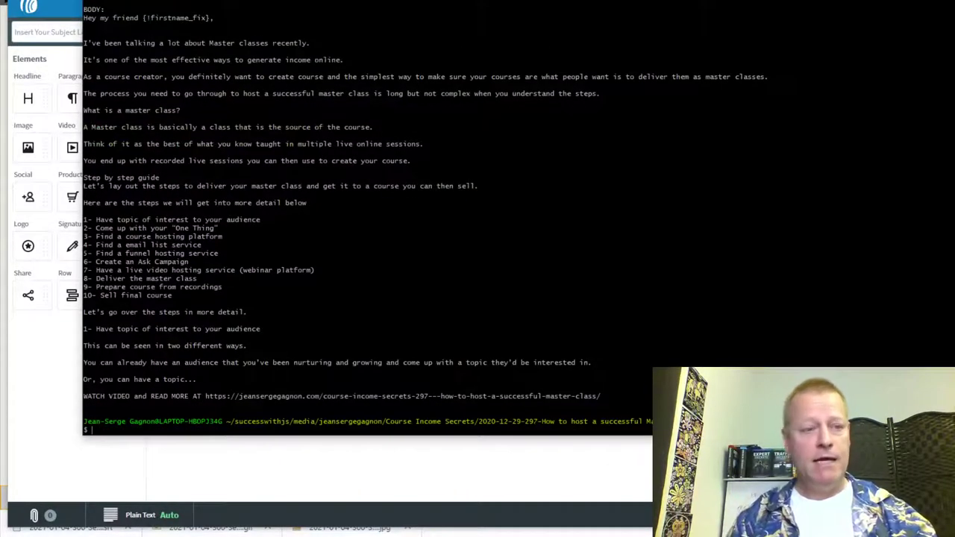
pyautogui.scroll(4, 365, 216)
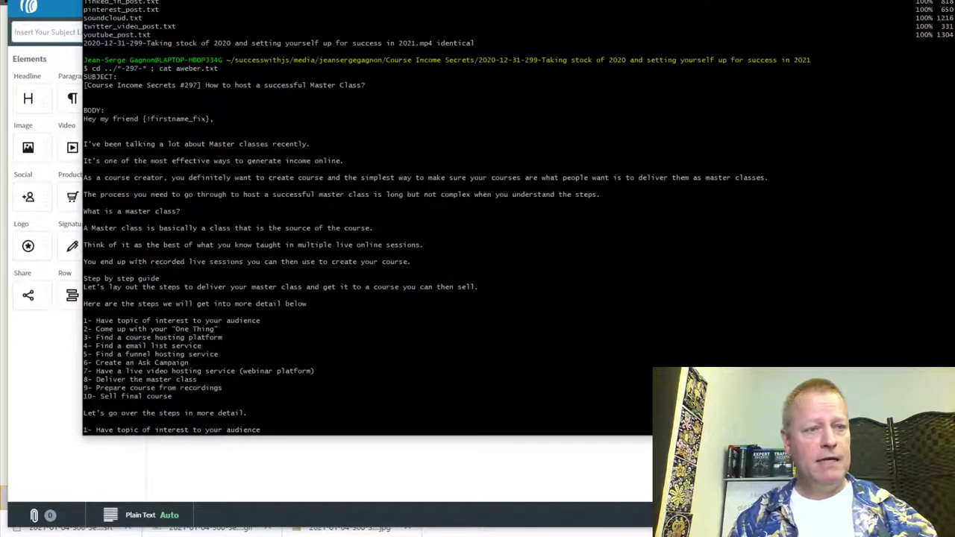
# Copy the subject line from the terminal text into the AWeber message's subject: "[Course Income Secrets #297] How to host a successful Master Class?"
pyautogui.moveTo(85, 86); pyautogui.dragTo(358, 85)
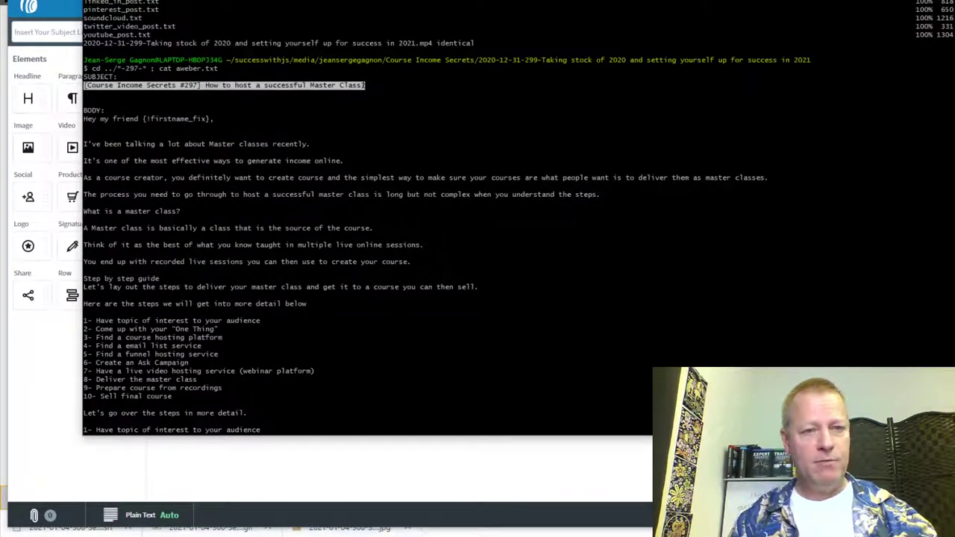
pyautogui.click(58, 30)
pyautogui.write('[Course Income Secrets #297] How to host a successful Master Class?')
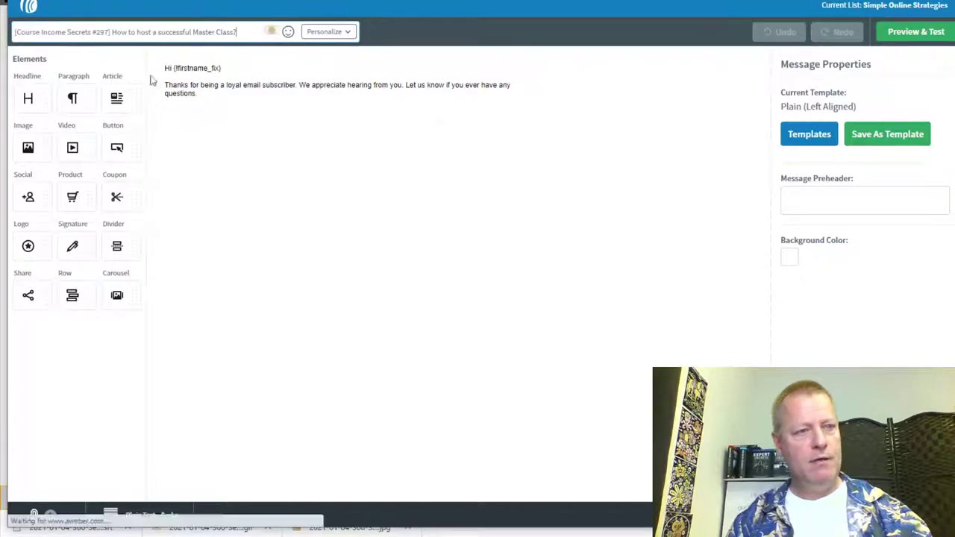
# Replace the default message body with the greeting and first two sentences from aweber.txt, ending at "generate income online."
pyautogui.hotkey('alt', 'Tab')
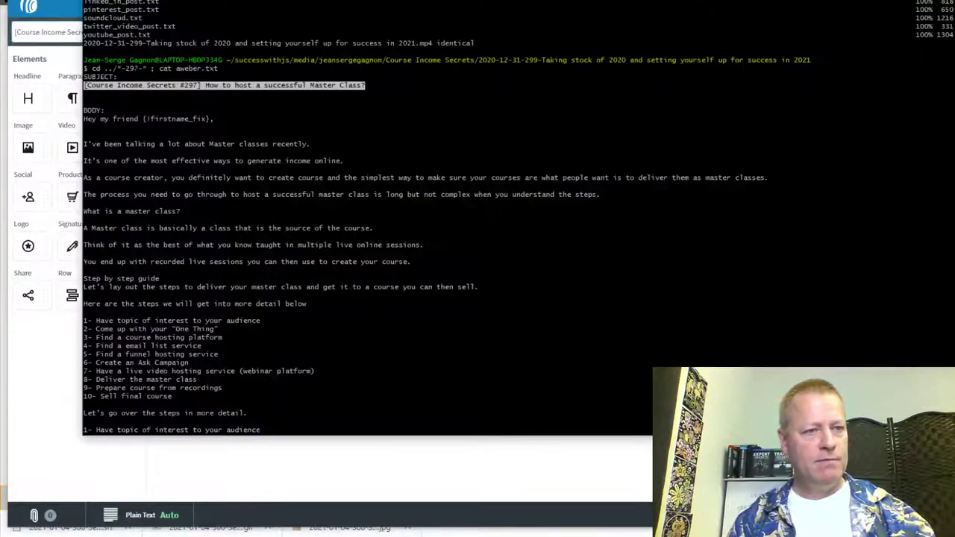
pyautogui.moveTo(84, 119); pyautogui.dragTo(344, 161)
pyautogui.click(344, 161)
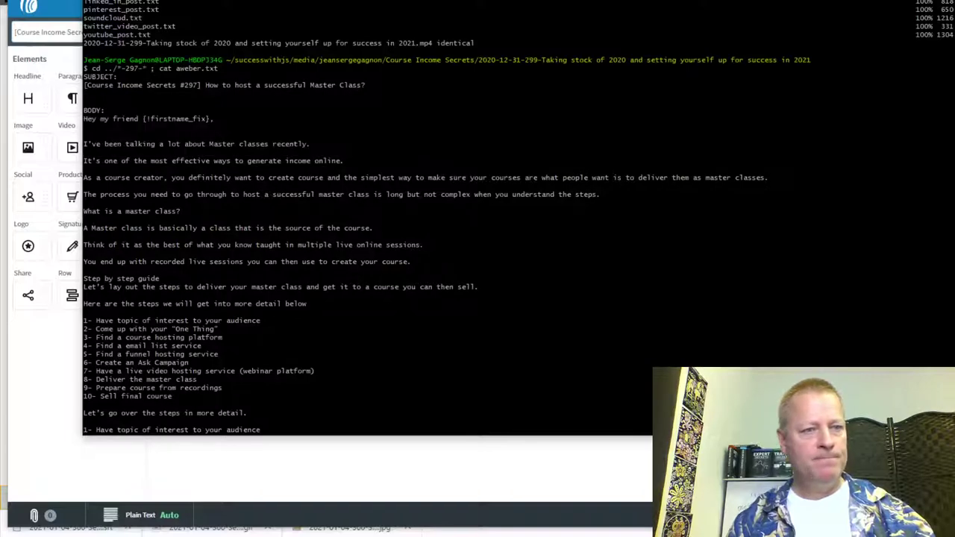
pyautogui.moveTo(84, 118); pyautogui.dragTo(320, 161)
pyautogui.hotkey('alt', 'Tab')
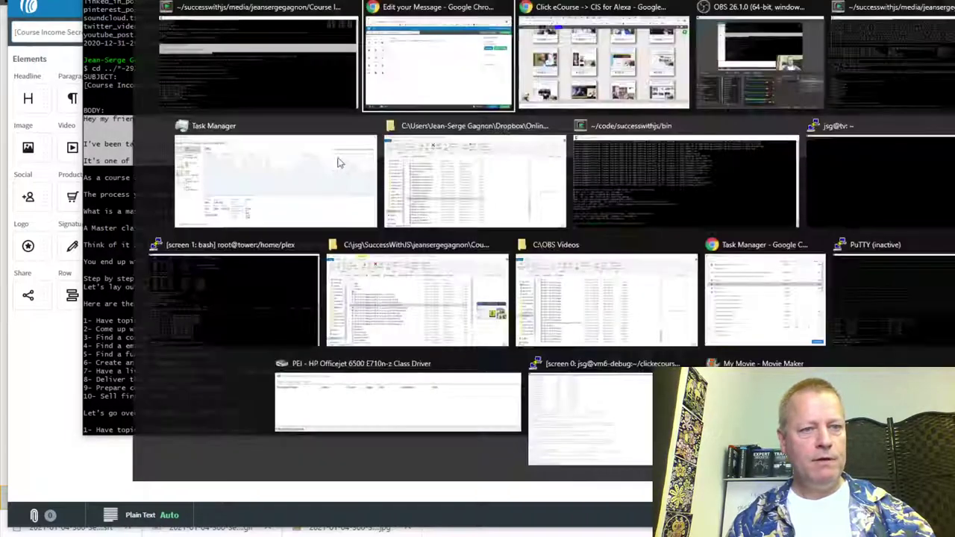
pyautogui.click(283, 86)
pyautogui.hotkey('ctrl', 'a')
pyautogui.write("Hey my friend {!firstname_fix},  I've been talking a lot about Master classes recently. It's one of the most effective ways to generate income online")
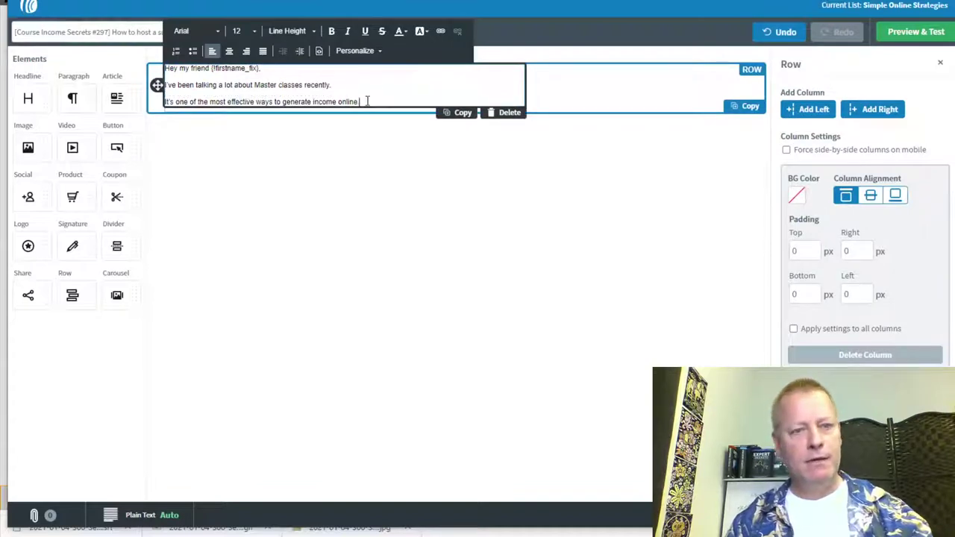
pyautogui.click(300, 183)
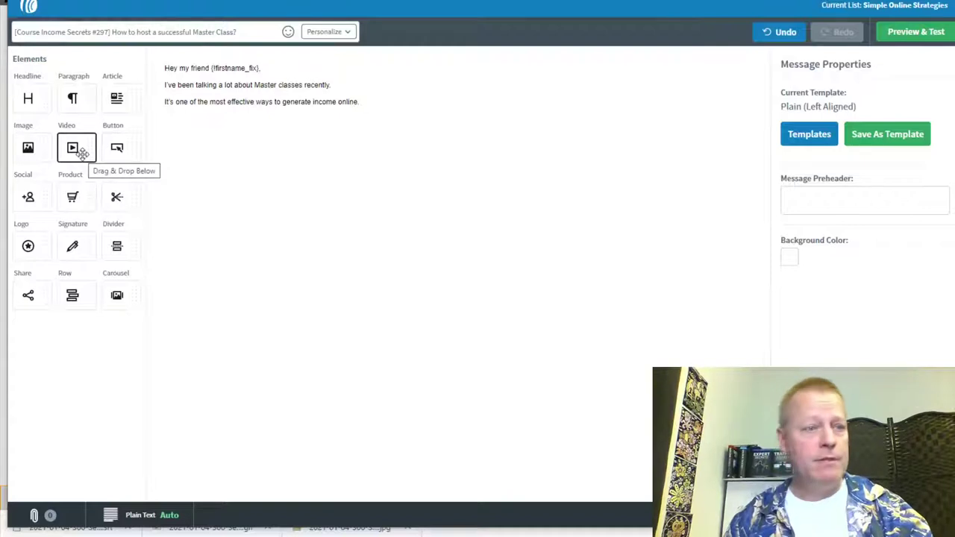
pyautogui.moveTo(30, 147); pyautogui.dragTo(261, 105)
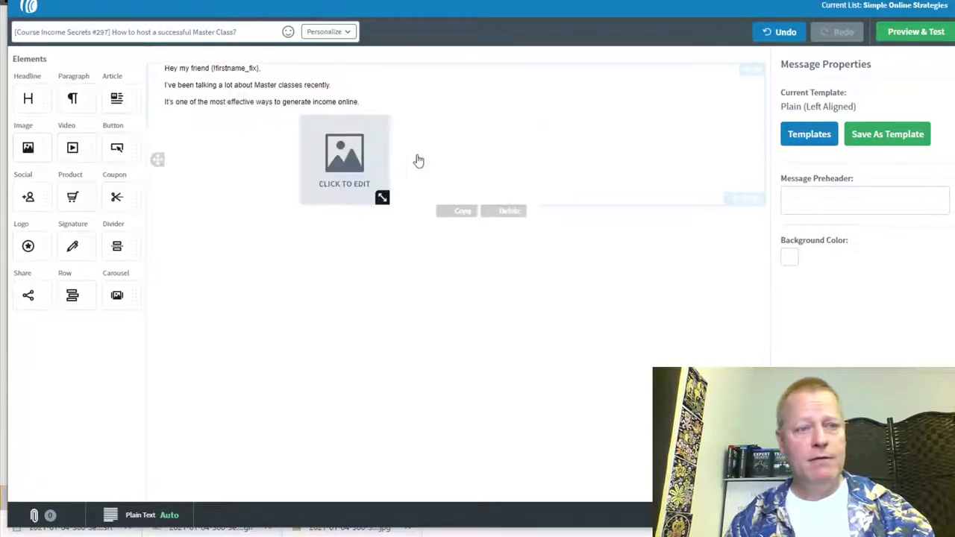
pyautogui.click(842, 103)
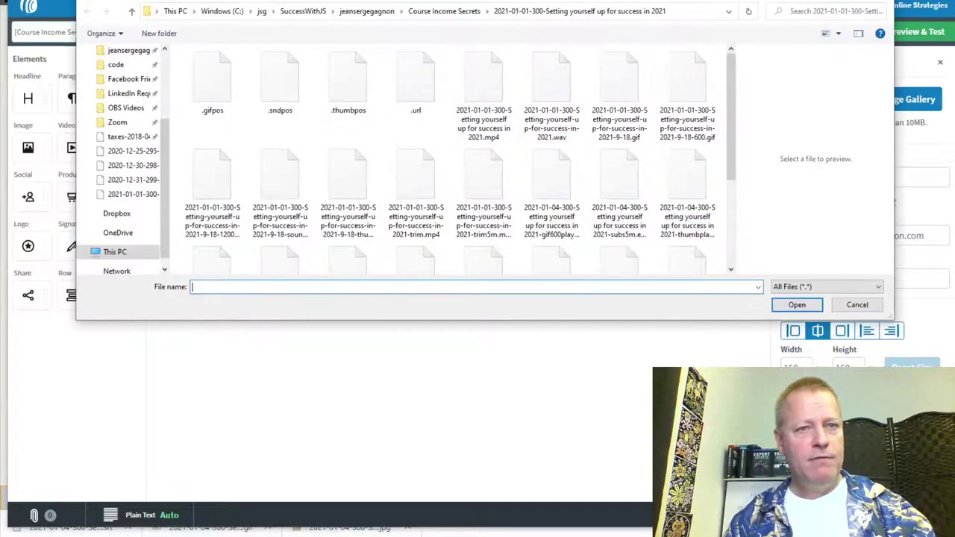
pyautogui.click(445, 11)
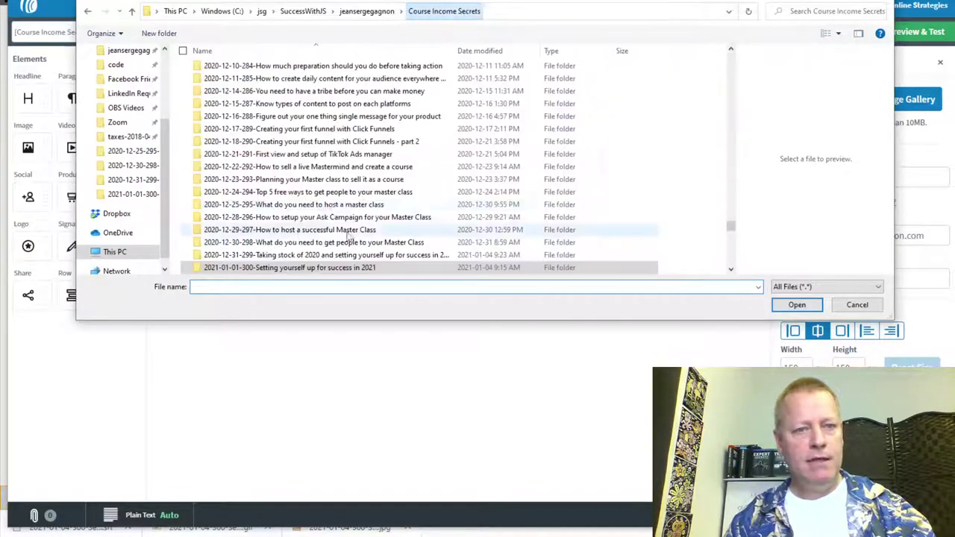
pyautogui.doubleClick(274, 230)
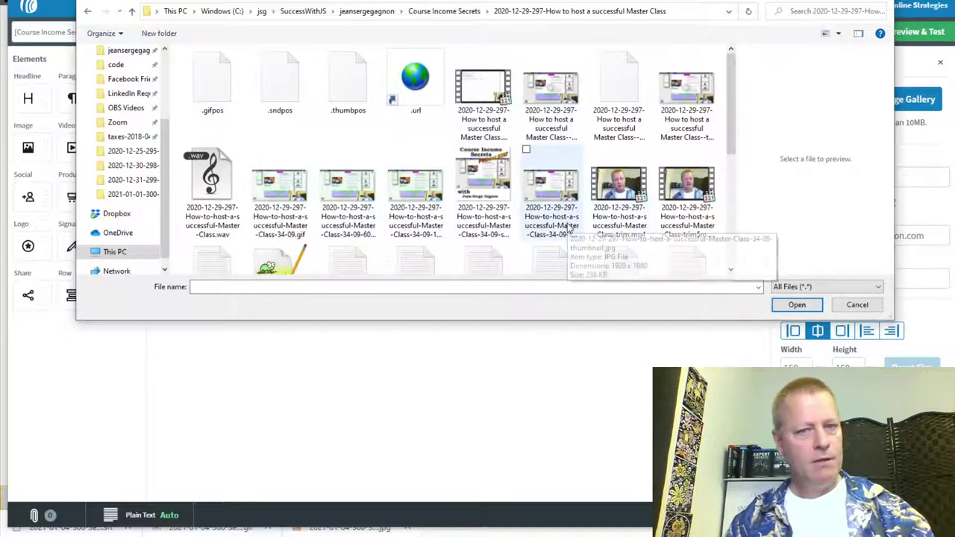
pyautogui.click(351, 222)
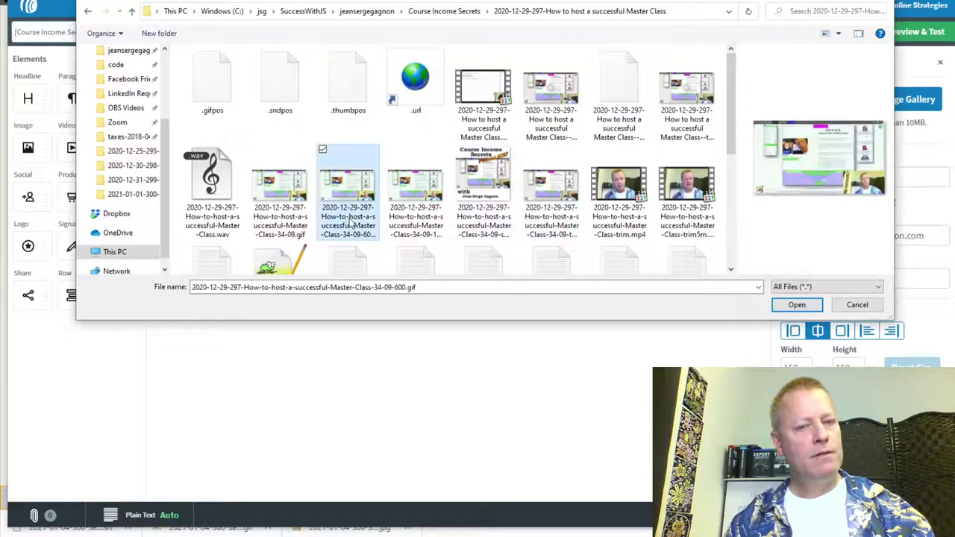
pyautogui.click(275, 205)
pyautogui.click(539, 128)
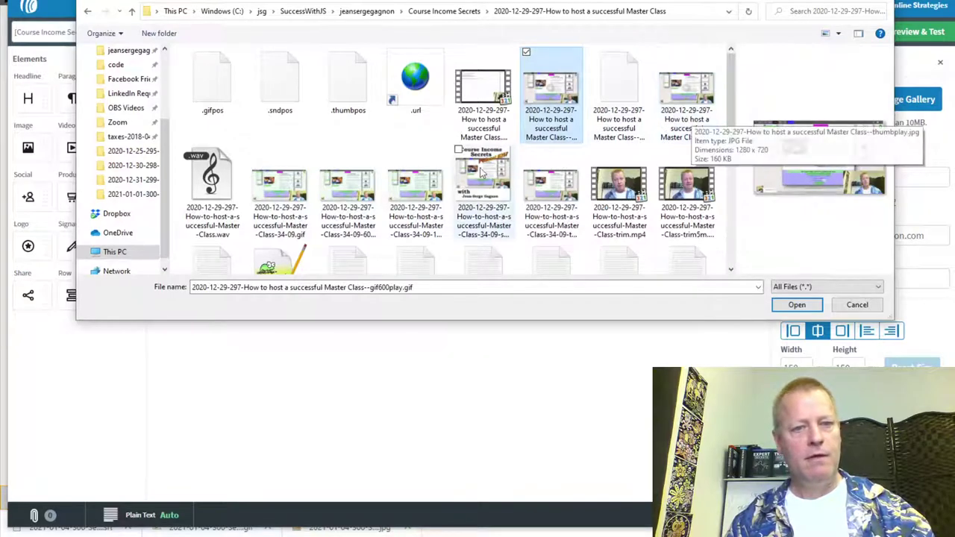
pyautogui.click(797, 306)
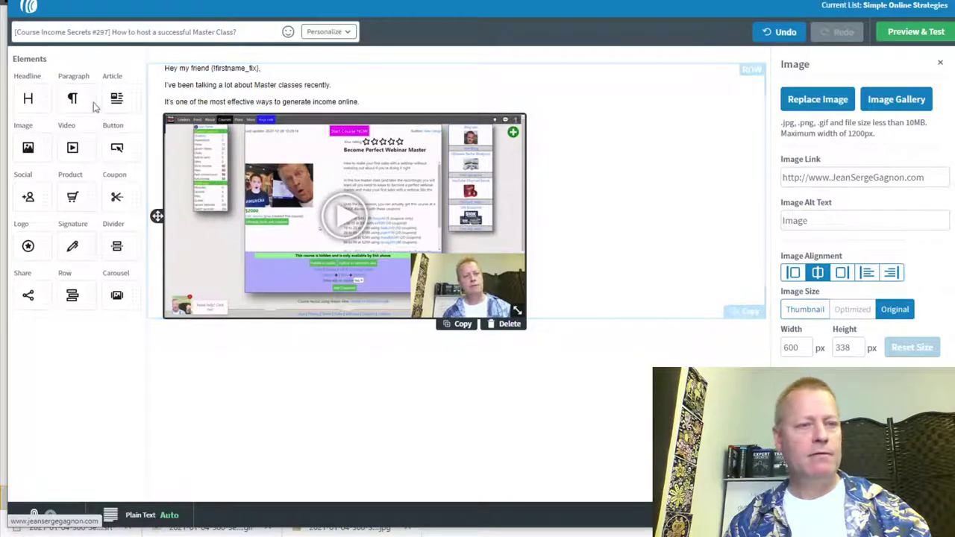
# Add a paragraph below the image containing the aweber.txt text from "As a course creator" through the WATCH VIDEO and READ MORE line
pyautogui.moveTo(73, 98); pyautogui.dragTo(297, 321)
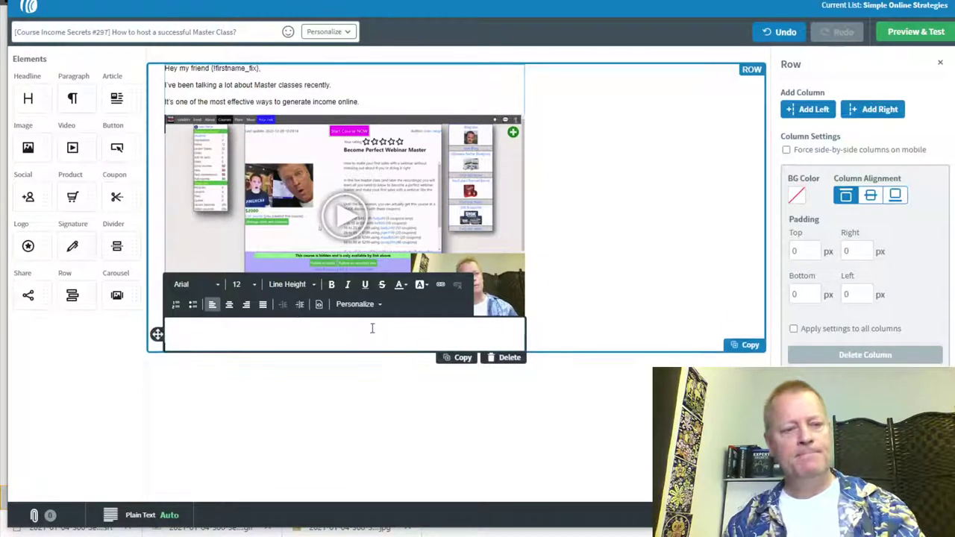
pyautogui.hotkey('alt', 'Tab')
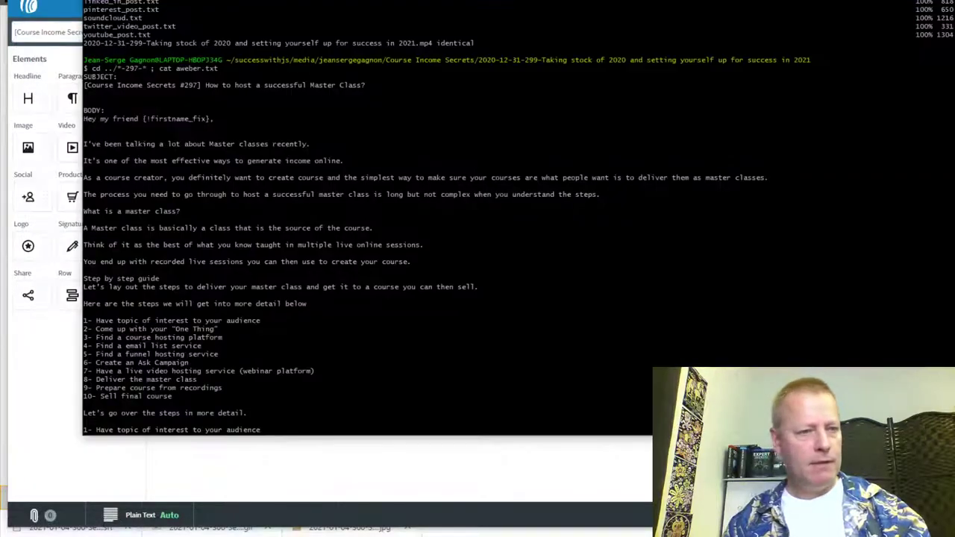
pyautogui.moveTo(83, 178); pyautogui.dragTo(603, 396)
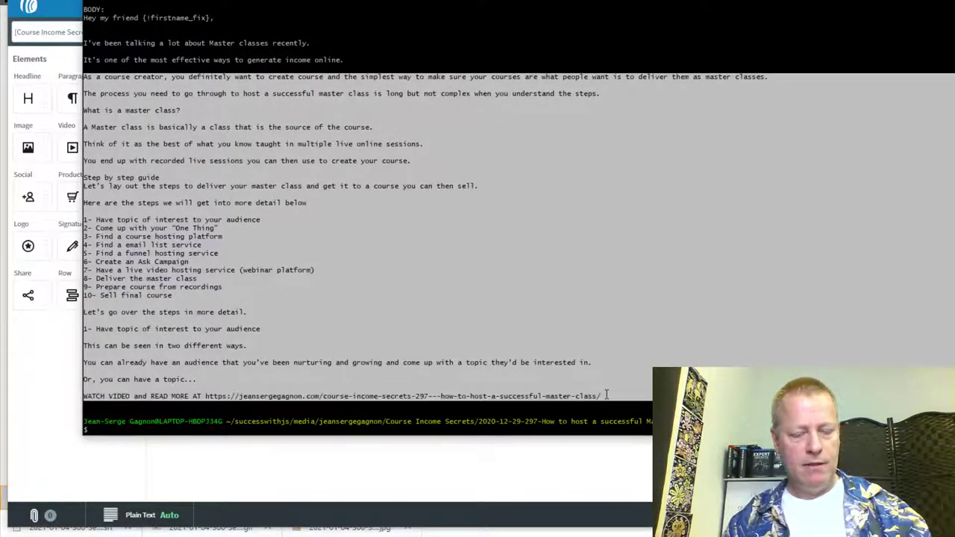
pyautogui.hotkey('alt', 'Tab')
pyautogui.hotkey('ctrl', 'v')
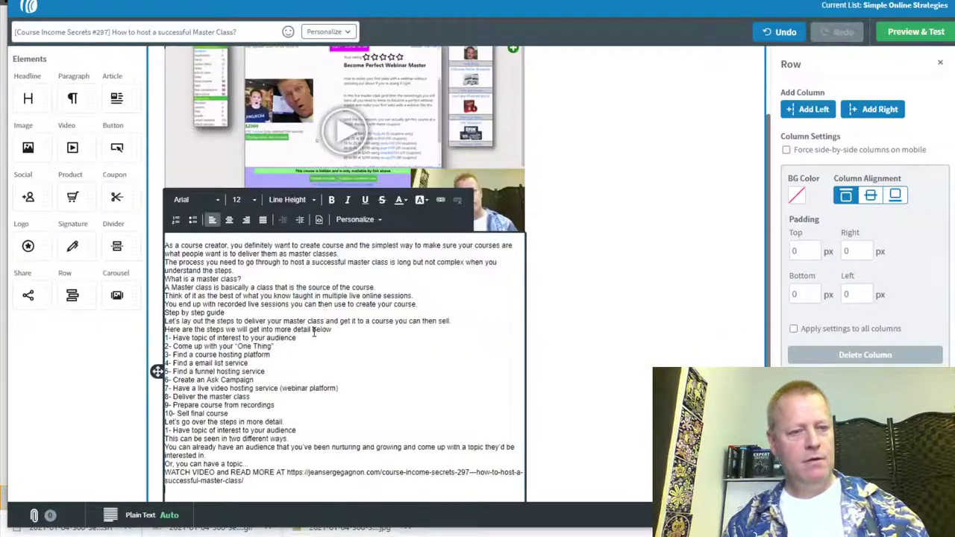
# Insert blank lines between the pasted paragraphs from "As a course creator" down to "Here are the steps we will get into more detail below"
pyautogui.click(347, 255)
pyautogui.press('Return')
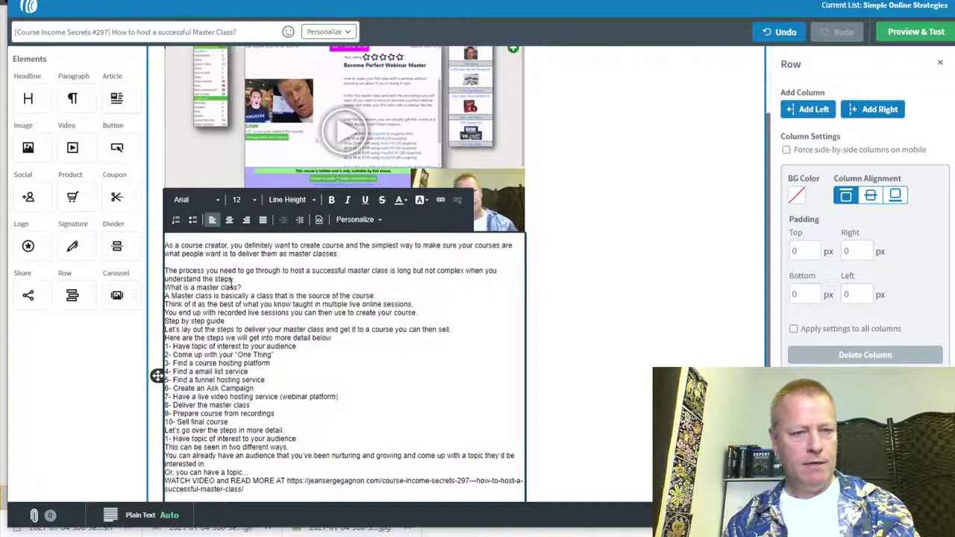
pyautogui.click(240, 279)
pyautogui.press('Return')
pyautogui.click(243, 296)
pyautogui.press('Return')
pyautogui.click(382, 313)
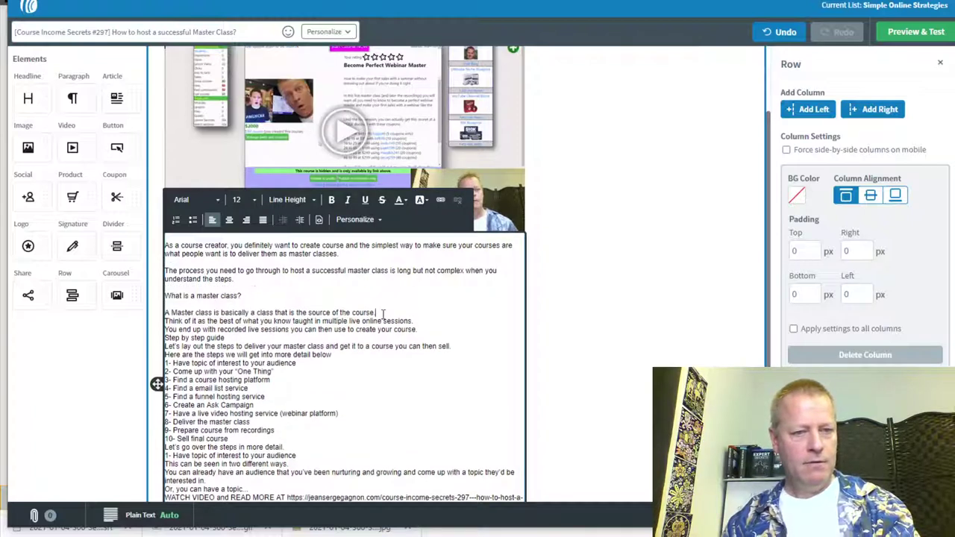
pyautogui.press('Return')
pyautogui.press('Return')
pyautogui.click(420, 347)
pyautogui.press('Return')
pyautogui.click(226, 363)
pyautogui.press('Return')
pyautogui.click(460, 382)
pyautogui.press('Return')
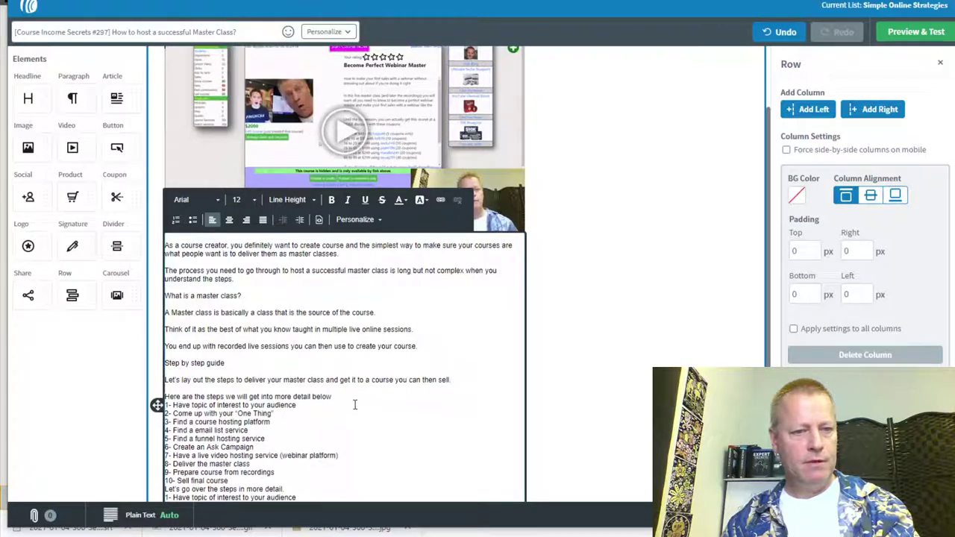
# Separate the paragraphs after "10- Sell final course" with blank lines, down to the WATCH VIDEO and READ MORE line
pyautogui.scroll(-3, 354, 402)
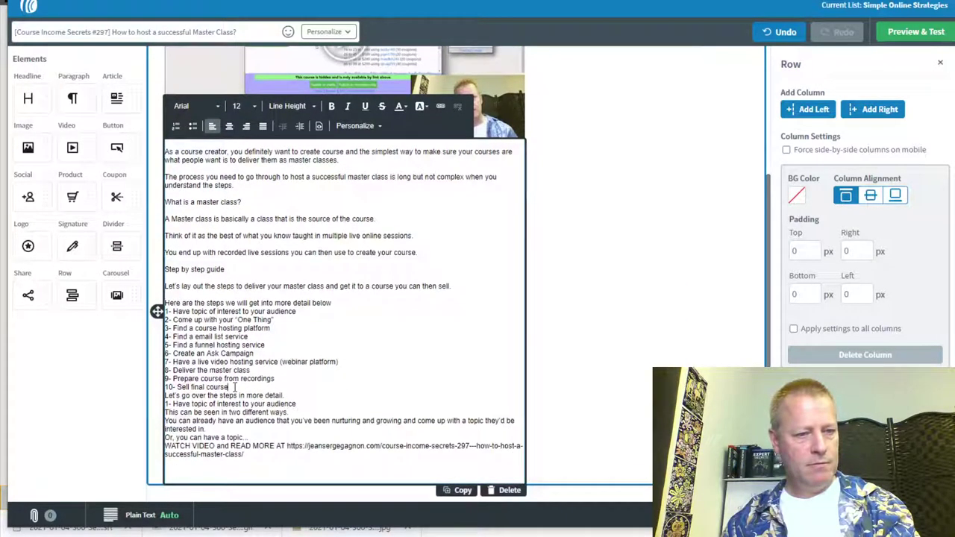
pyautogui.press('Return')
pyautogui.press('Return')
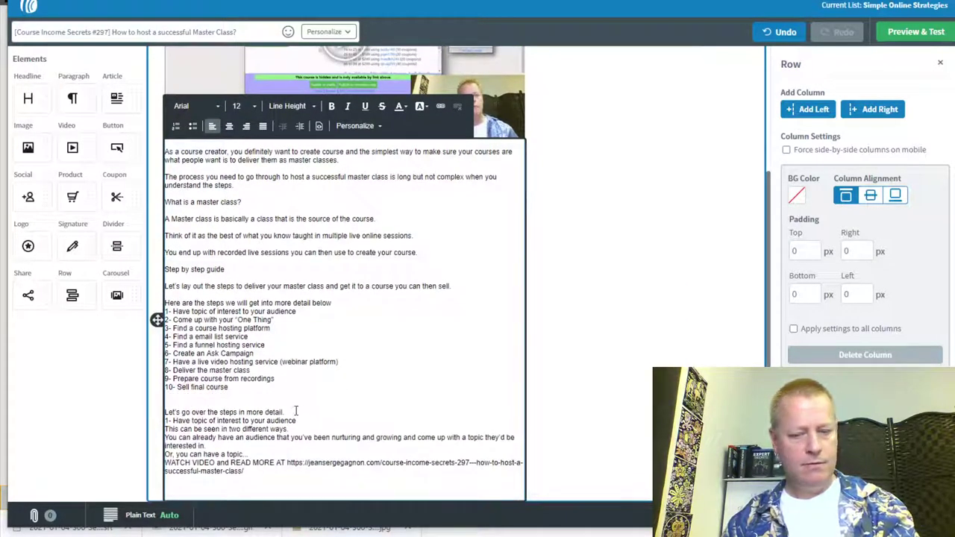
pyautogui.press('BackSpace')
pyautogui.press('Return')
pyautogui.moveTo(307, 415); pyautogui.dragTo(297, 422)
pyautogui.hotkey('ctrl', 'c')
pyautogui.press('BackSpace')
pyautogui.hotkey('ctrl', 'v')
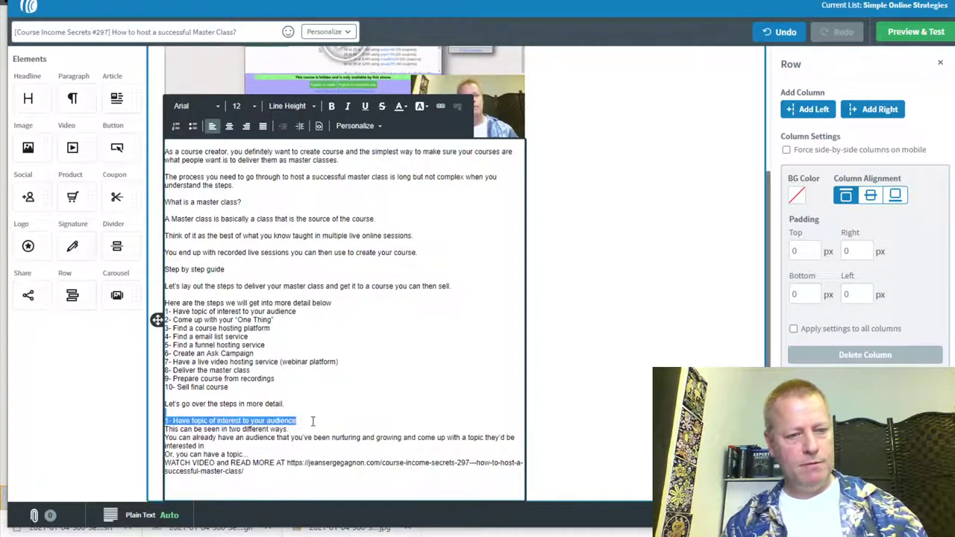
pyautogui.click(314, 420)
pyautogui.press('Return')
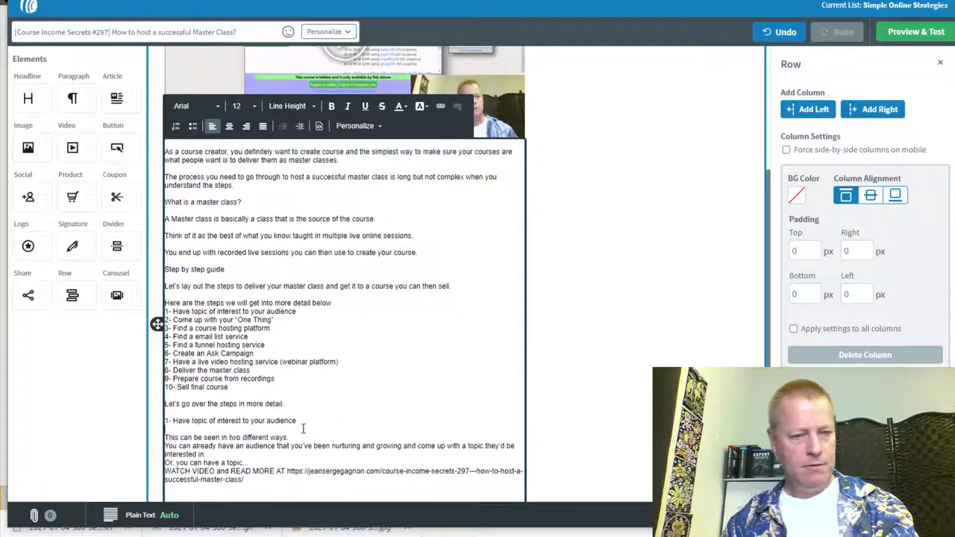
pyautogui.press('Return')
pyautogui.press('Return')
pyautogui.click(254, 480)
pyautogui.press('Return')
# Copy the episode page URL and turn the whole WATCH VIDEO and READ MORE line into a link to it
pyautogui.scroll(-1, 363, 405)
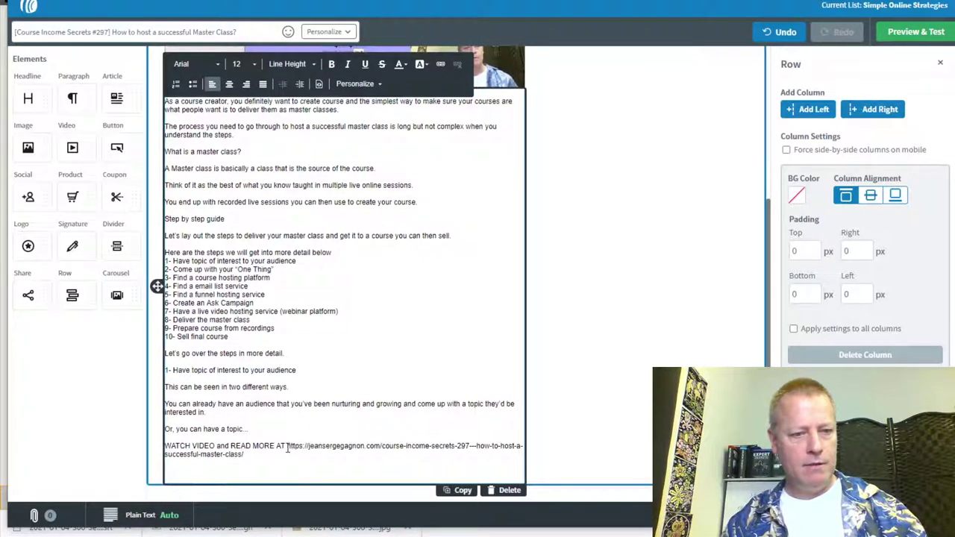
pyautogui.moveTo(287, 448); pyautogui.dragTo(245, 455)
pyautogui.hotkey('ctrl', 'c')
pyautogui.click(253, 457)
pyautogui.tripleClick(253, 457)
pyautogui.moveTo(253, 457); pyautogui.dragTo(163, 446)
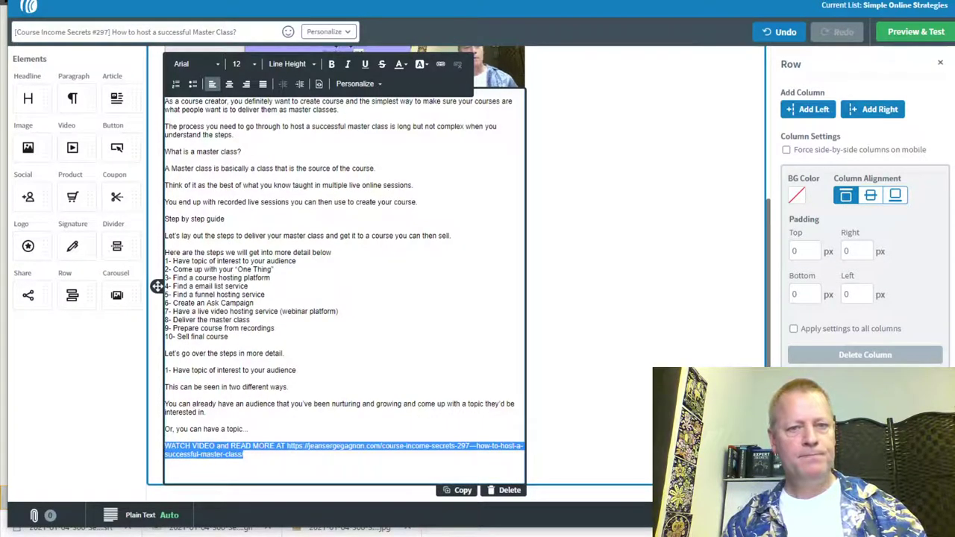
pyautogui.click(440, 64)
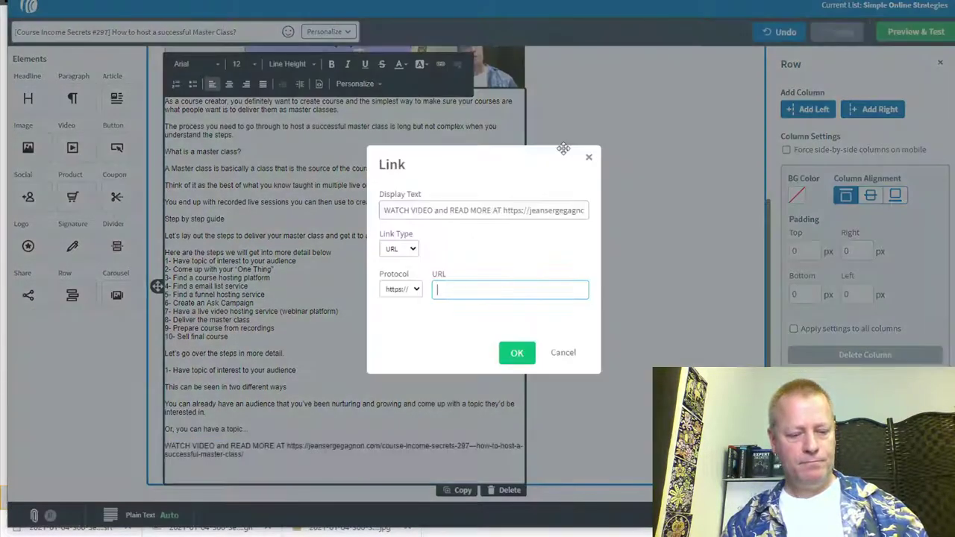
pyautogui.hotkey('ctrl', 'v')
pyautogui.click(517, 353)
# Replace the video preview image's link with the copied episode page URL
pyautogui.scroll(3, 495, 194)
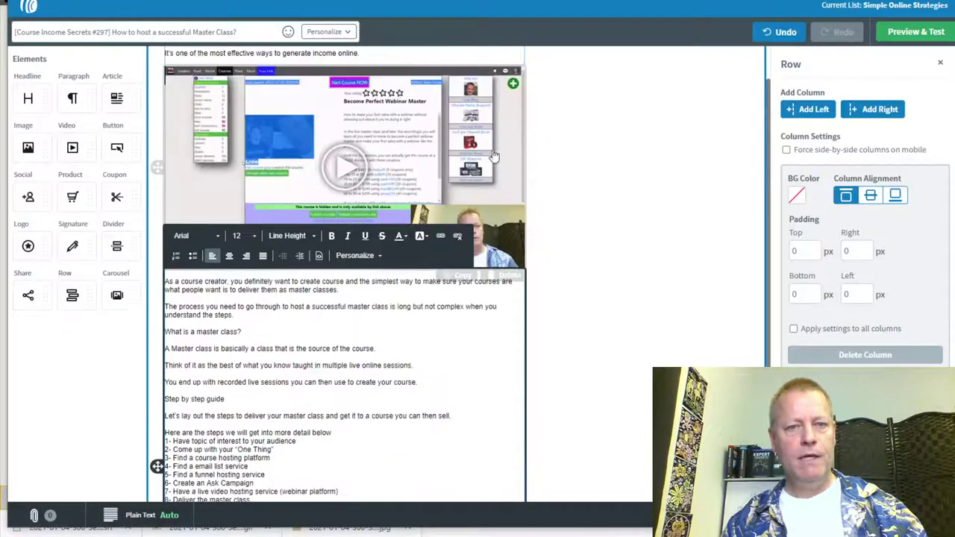
pyautogui.click(492, 155)
pyautogui.click(848, 178)
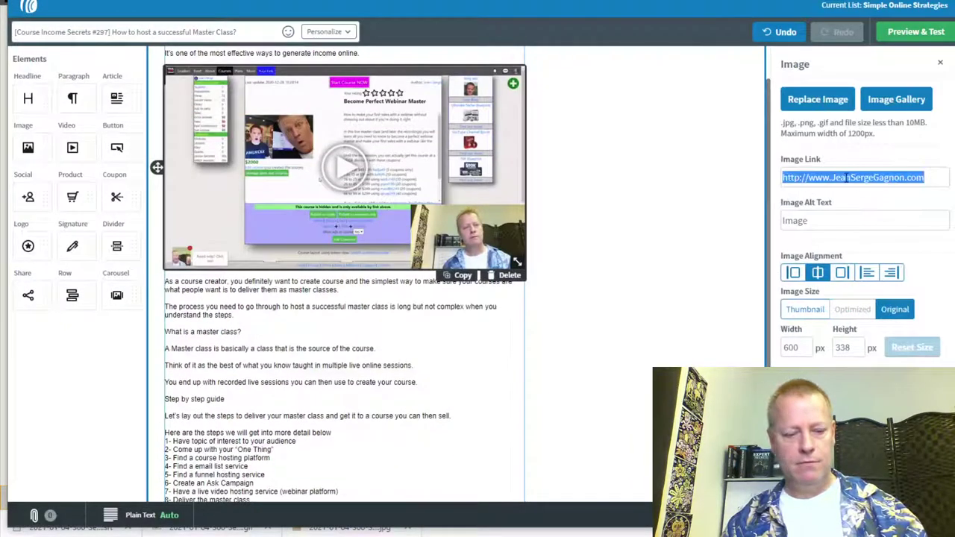
pyautogui.hotkey('ctrl', 'v')
pyautogui.click(657, 224)
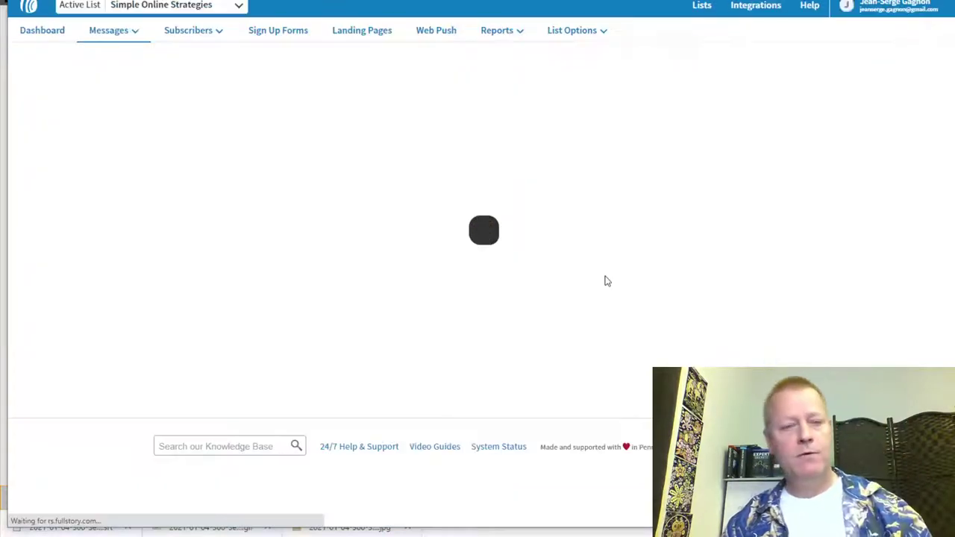
# Open the #297 draft's broadcast settings and share the message to the author's own Facebook page and Twitter account
pyautogui.click(529, 224)
pyautogui.click(488, 247)
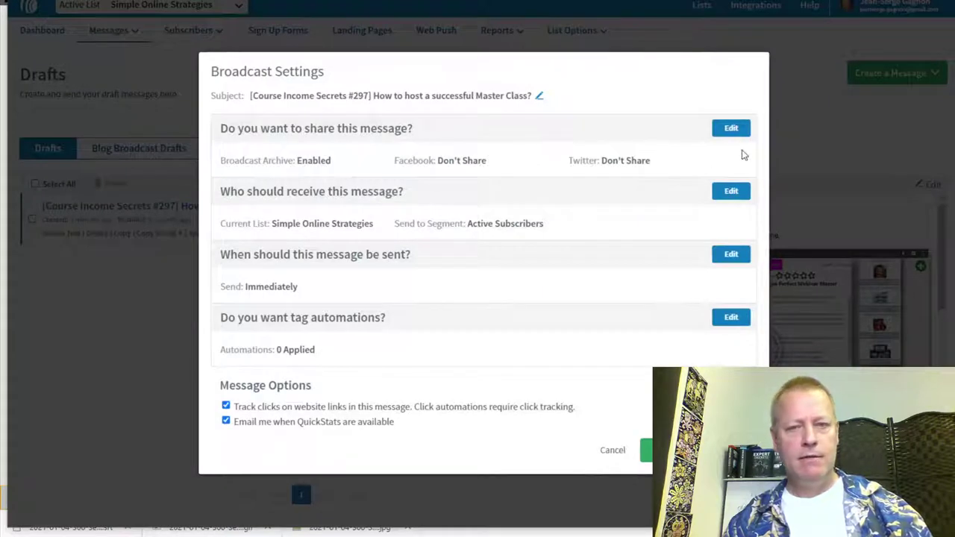
pyautogui.click(731, 128)
pyautogui.click(313, 251)
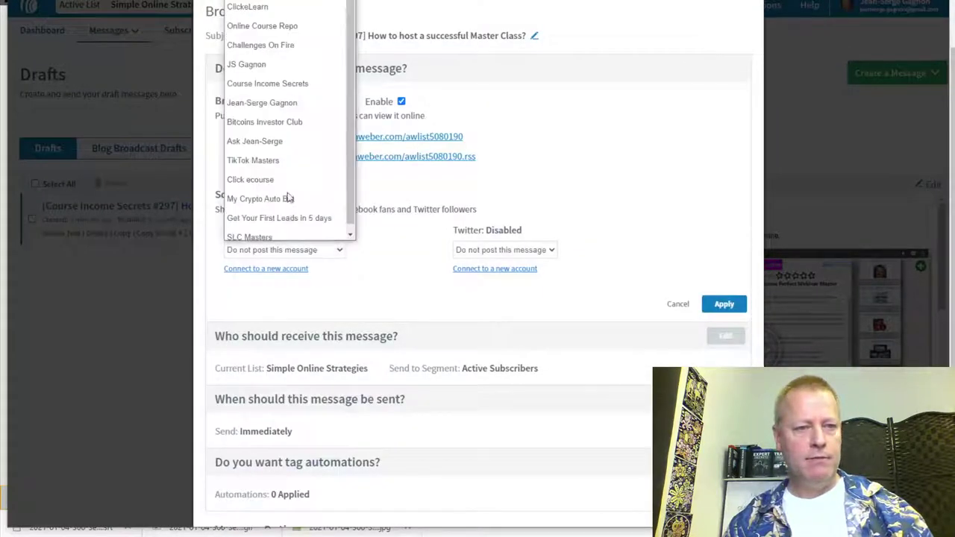
pyautogui.click(258, 64)
pyautogui.click(504, 250)
pyautogui.click(492, 290)
pyautogui.click(722, 305)
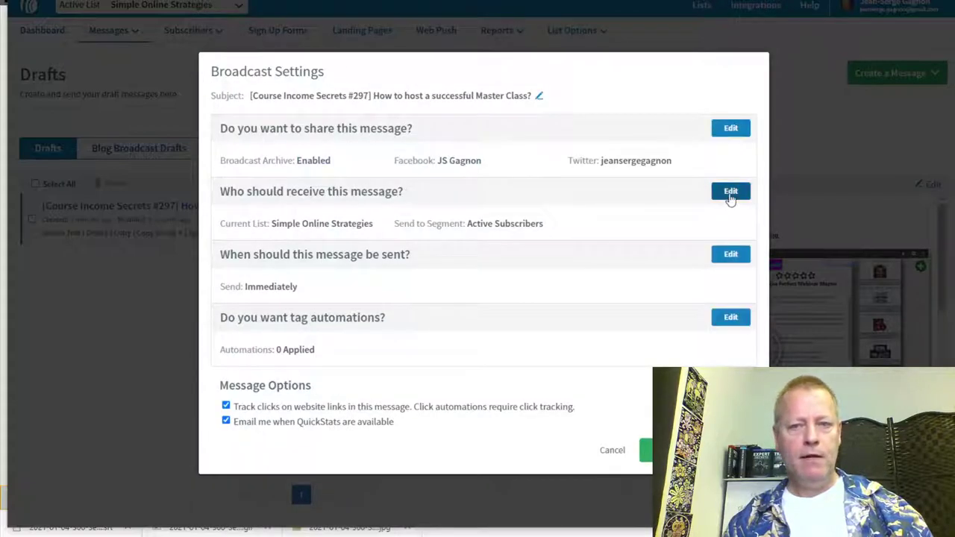
# Set the broadcast's recipients to the seinfeld tag segment, including subscribers on all lists
pyautogui.click(730, 191)
pyautogui.click(228, 230)
pyautogui.click(651, 170)
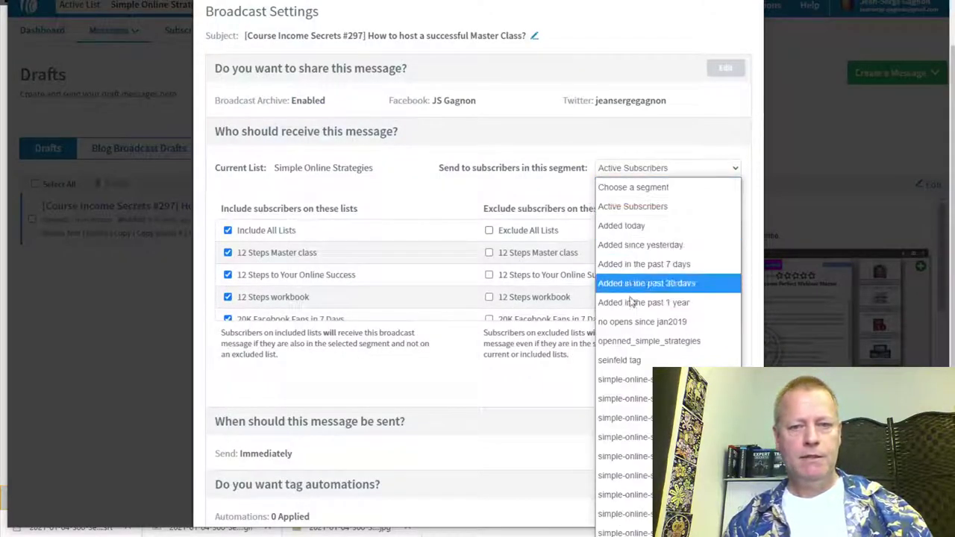
pyautogui.click(632, 361)
pyautogui.click(716, 385)
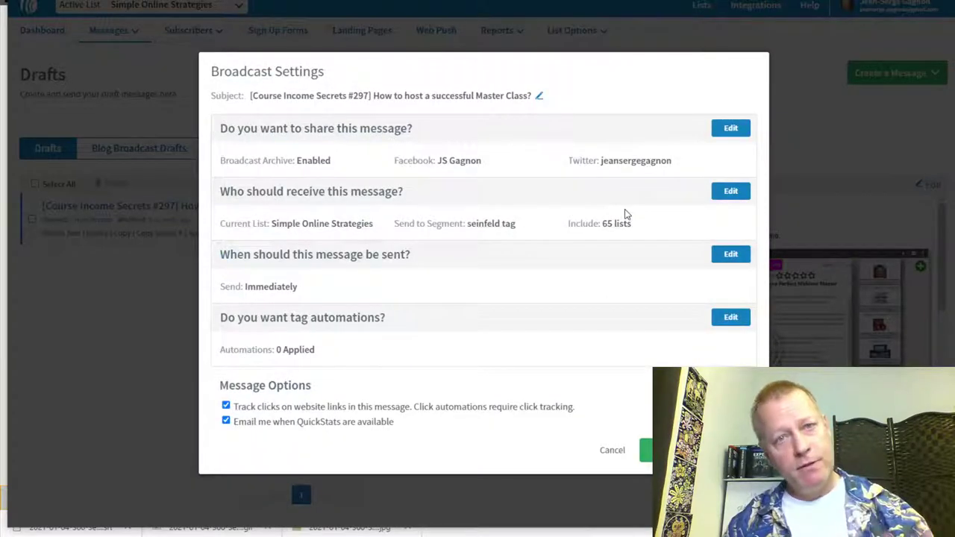
# Set the broadcast's send time to January 5, 2021 at 7:30 am Eastern Time
pyautogui.click(730, 254)
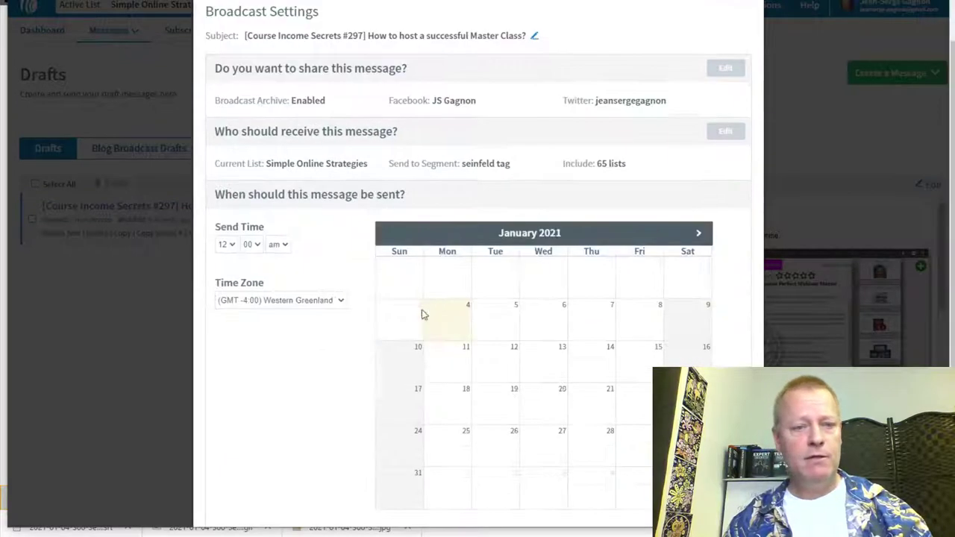
pyautogui.click(226, 244)
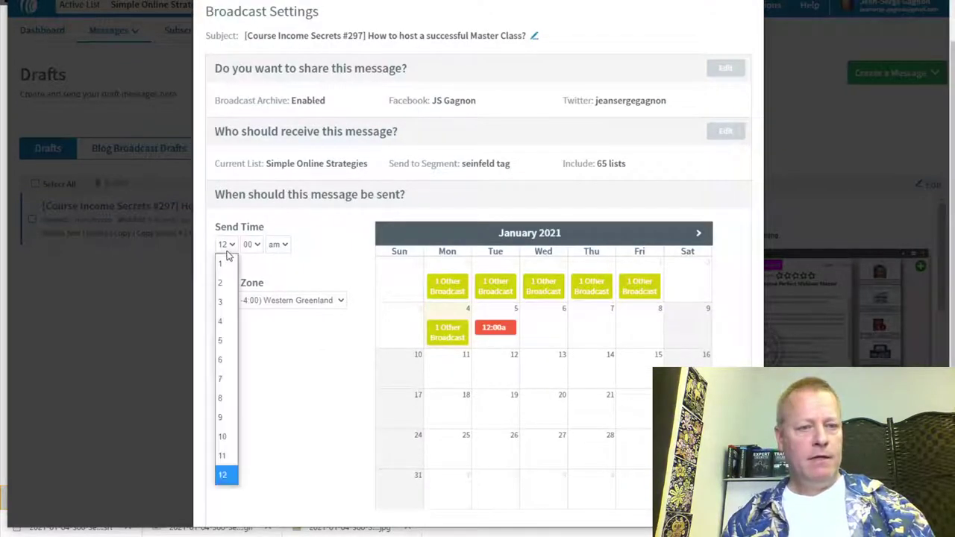
pyautogui.click(228, 377)
pyautogui.click(252, 245)
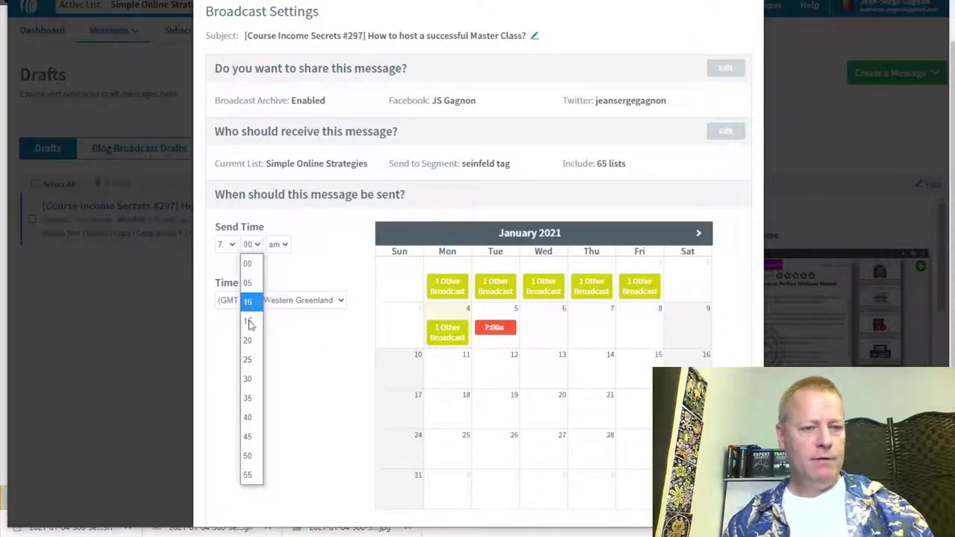
pyautogui.click(249, 380)
pyautogui.click(285, 301)
pyautogui.scroll(-3, 313, 247)
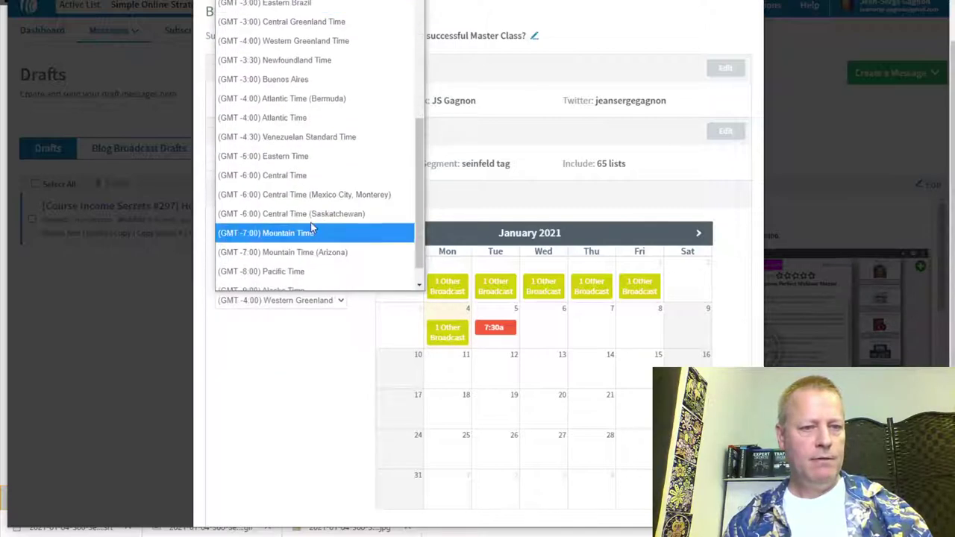
pyautogui.click(281, 155)
pyautogui.scroll(-3, 326, 365)
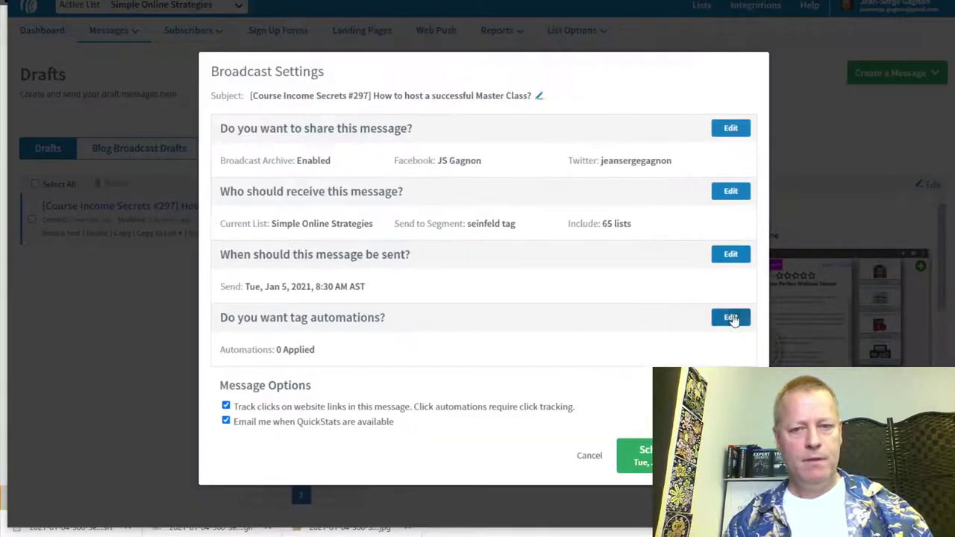
# Add tag automations: openned_email on message open, click_blog for the home page link, and clicked_video for the episode link
pyautogui.click(735, 318)
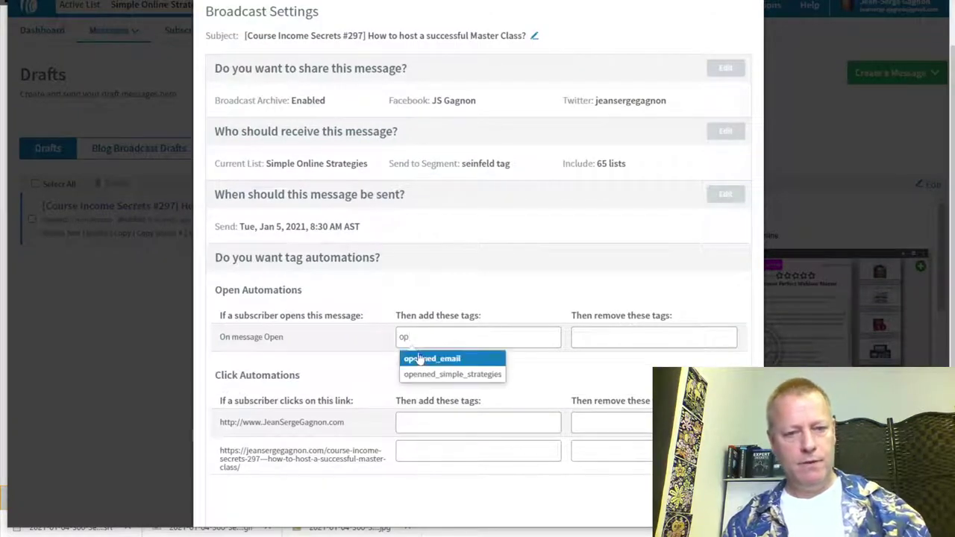
pyautogui.click(421, 357)
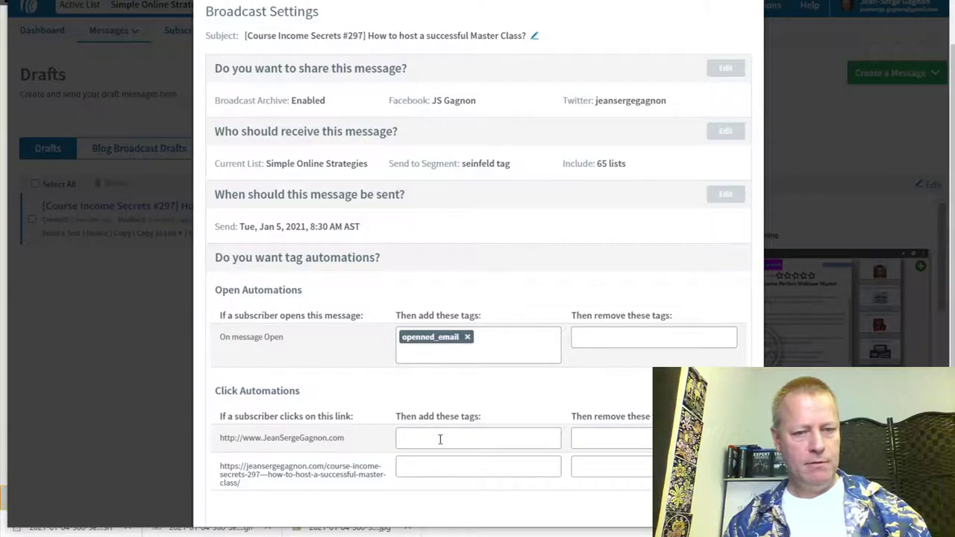
pyautogui.write('click_blog')
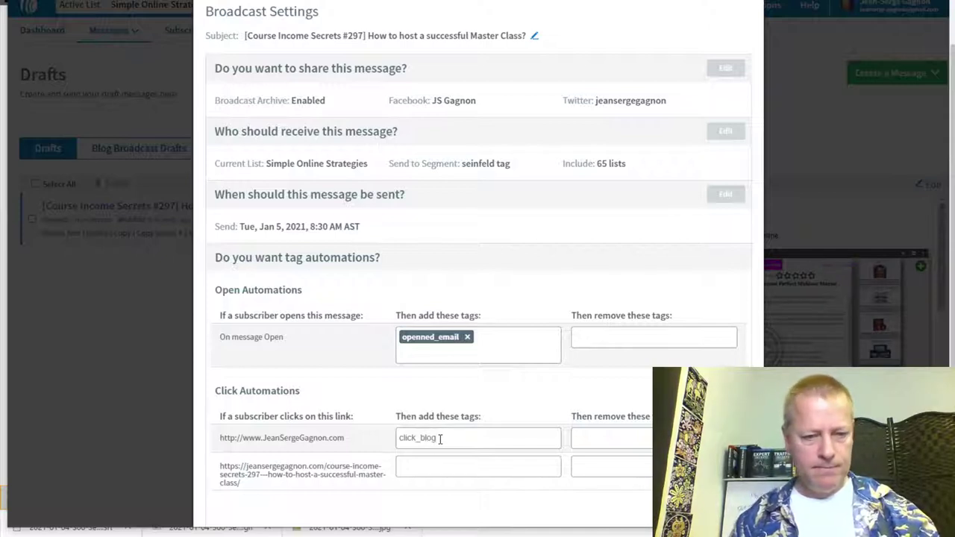
pyautogui.press('Return')
pyautogui.write('cl')
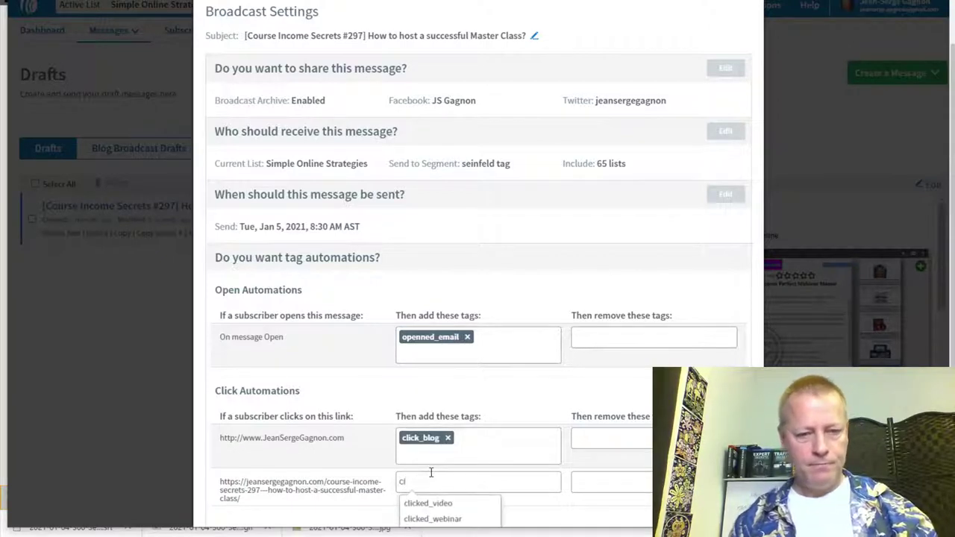
pyautogui.click(427, 503)
pyautogui.scroll(-2, 600, 396)
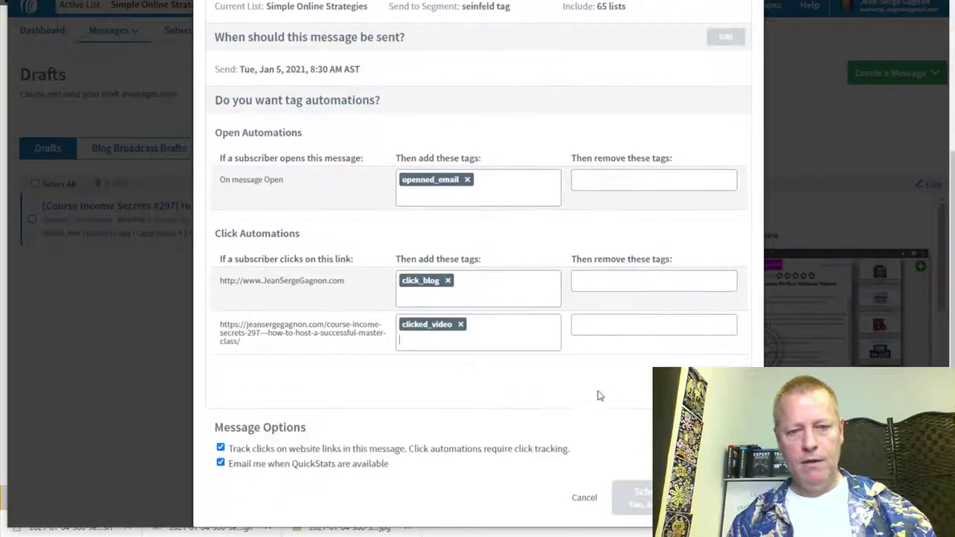
# Turn off the QuickStats email notification and schedule the broadcast
pyautogui.click(303, 416)
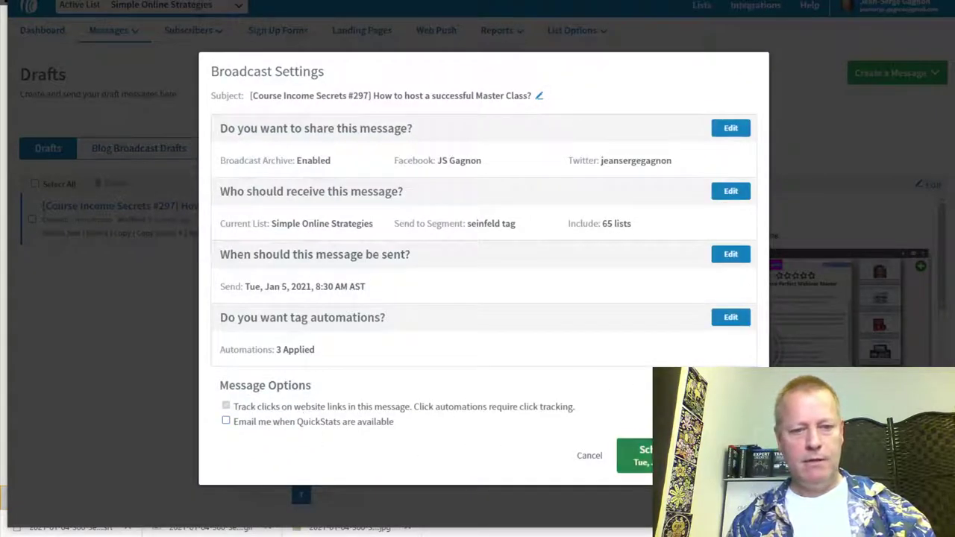
pyautogui.click(633, 455)
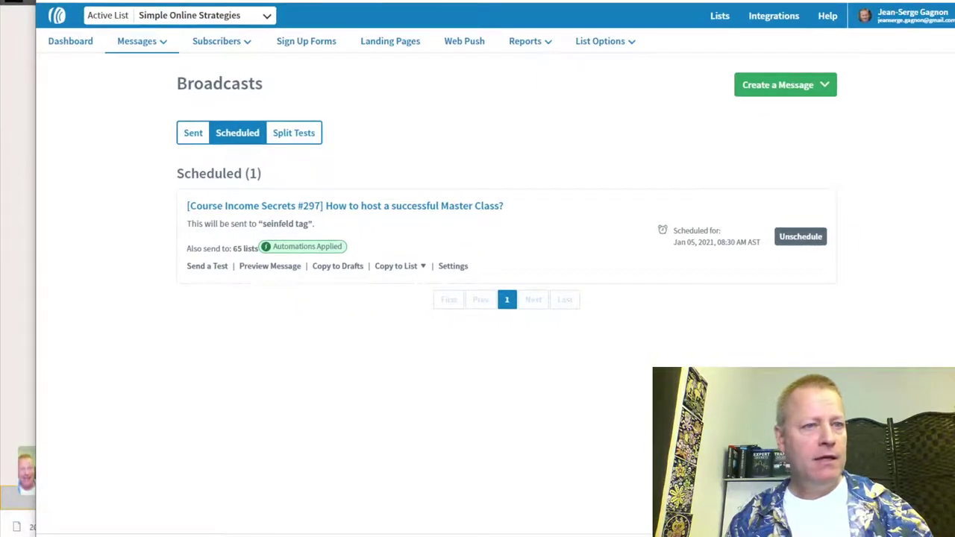
# Open SoundCloud from the bookmarks and view the track upload page with its file chooser
pyautogui.click(261, 2)
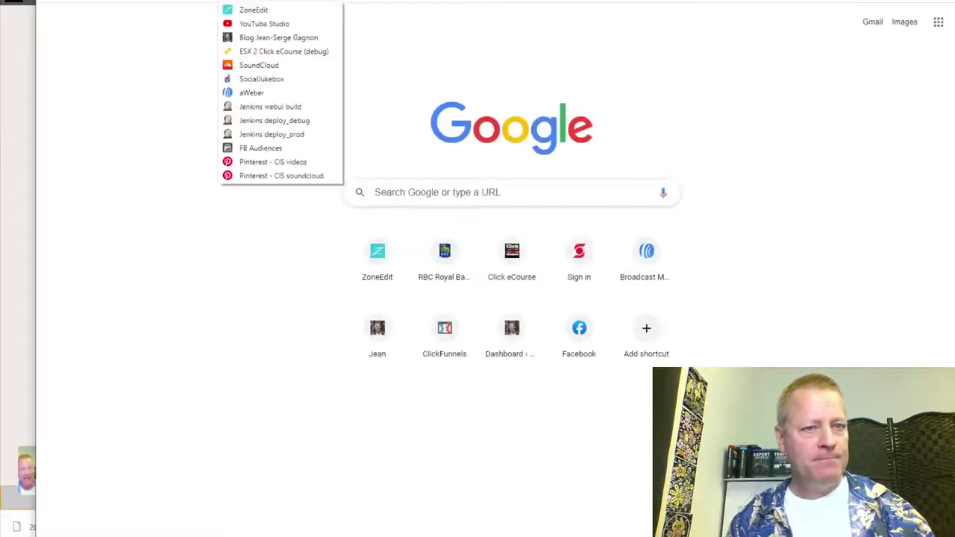
pyautogui.click(269, 67)
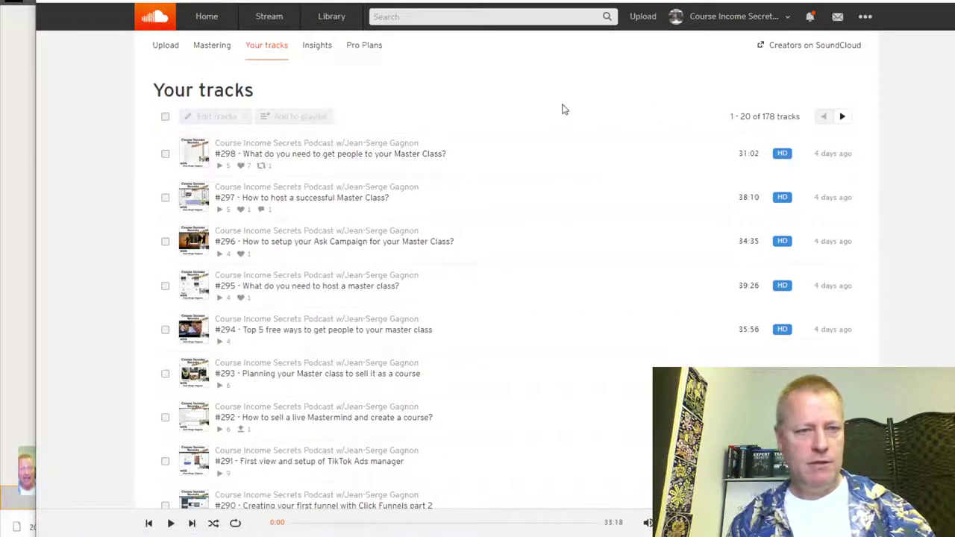
pyautogui.click(166, 48)
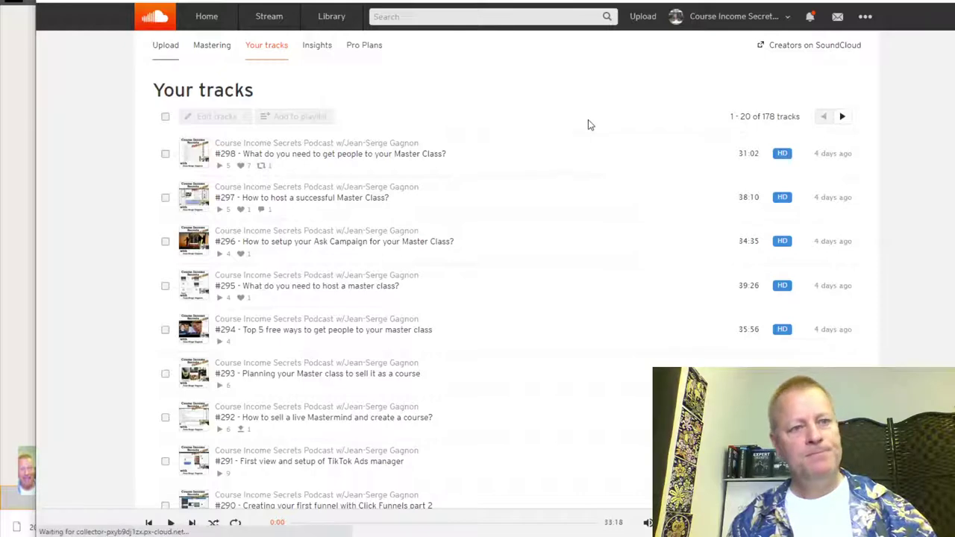
pyautogui.click(529, 215)
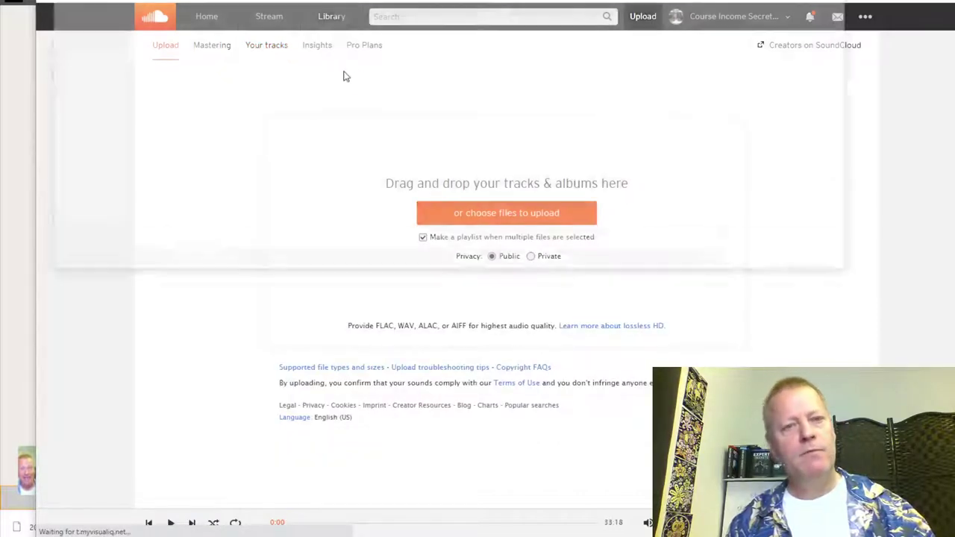
pyautogui.press('Escape')
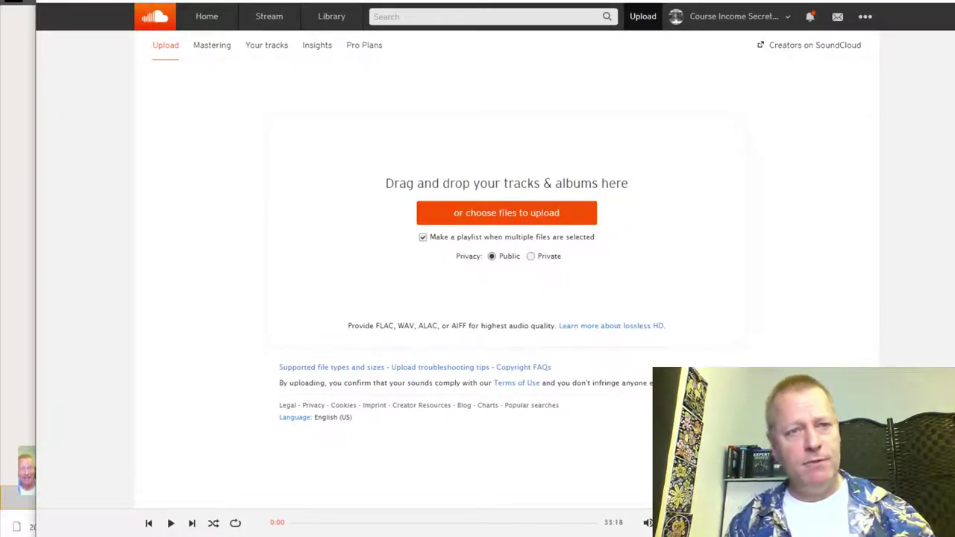
# Return to the SoundCloud track list and examine the play counts of the podcast episodes from #298 to #279
pyautogui.click(261, 48)
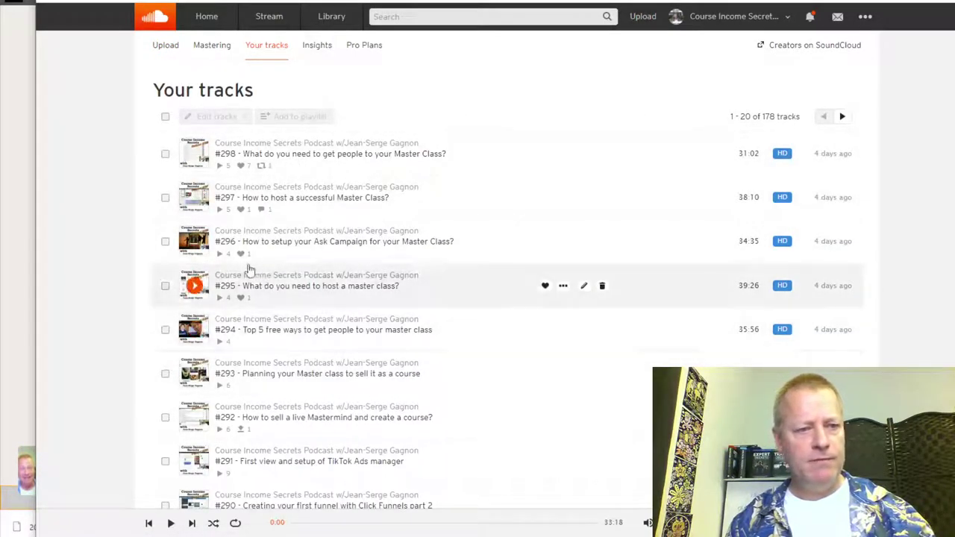
pyautogui.scroll(-3, 232, 444)
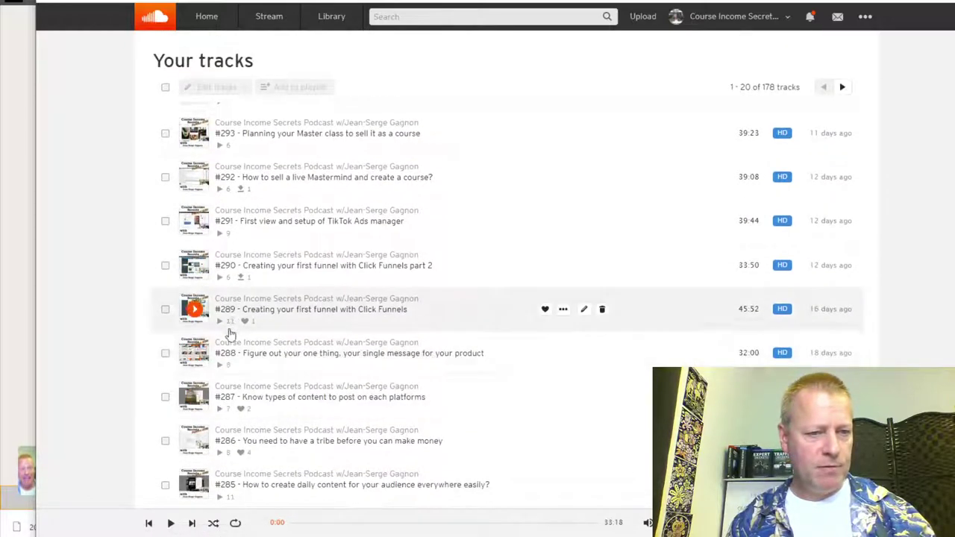
pyautogui.scroll(-2, 239, 448)
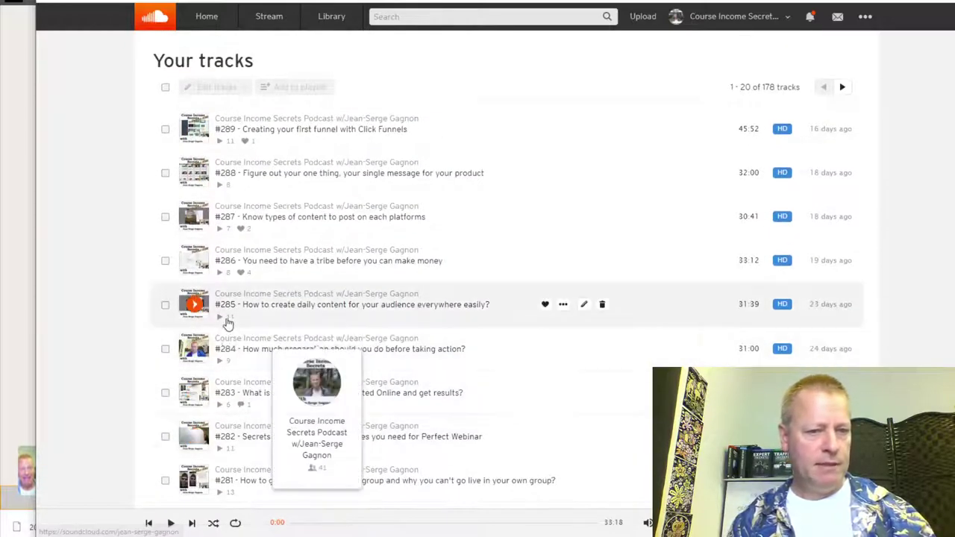
pyautogui.scroll(-1, 233, 396)
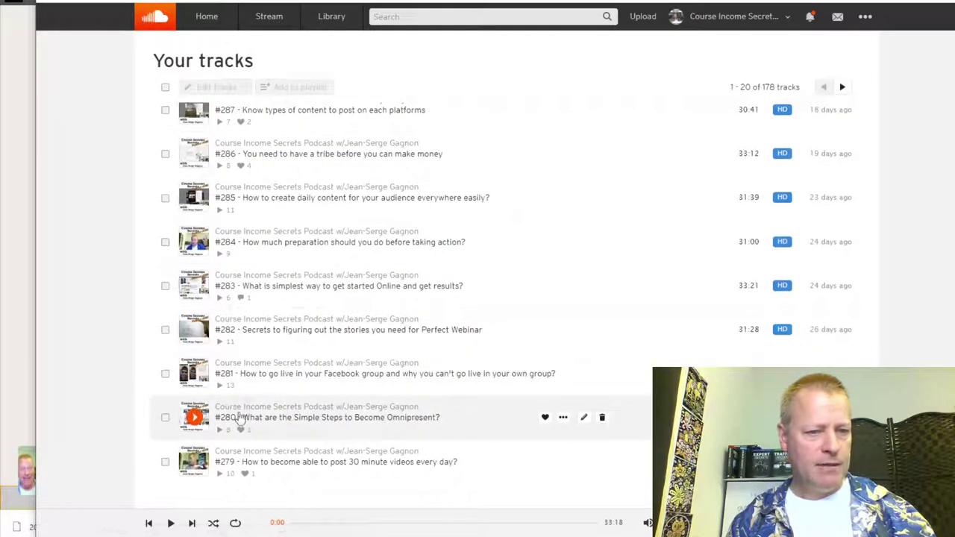
pyautogui.scroll(6, 276, 442)
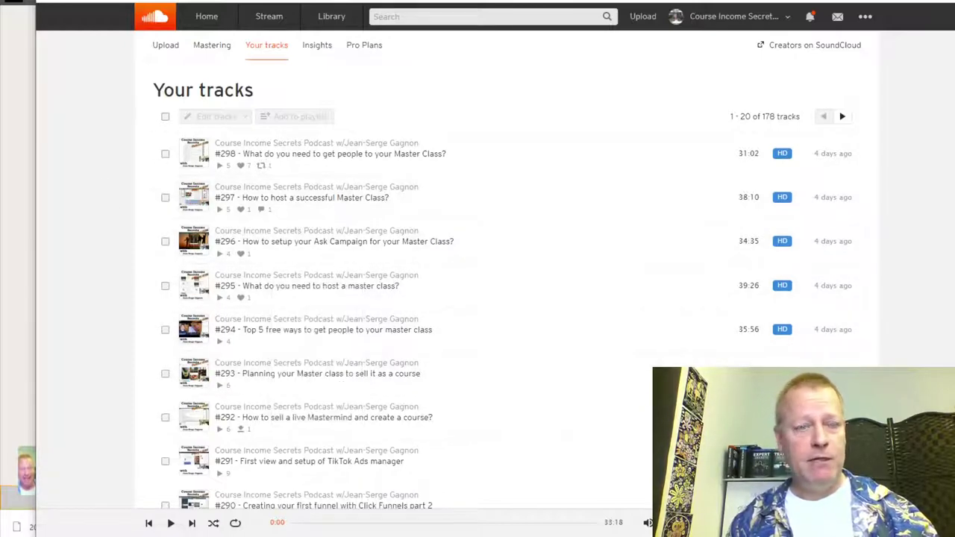
# Open Social Jukebox in a new tab and sign in with Twitter, authorizing the app's access to the account
pyautogui.hotkey('ctrl', 'Tab')
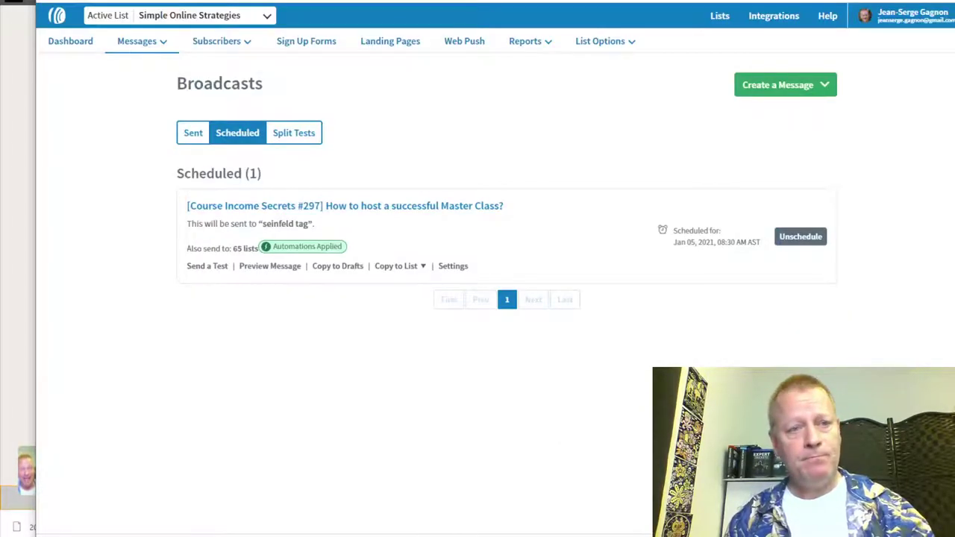
pyautogui.hotkey('ctrl', 't')
pyautogui.click(248, 2)
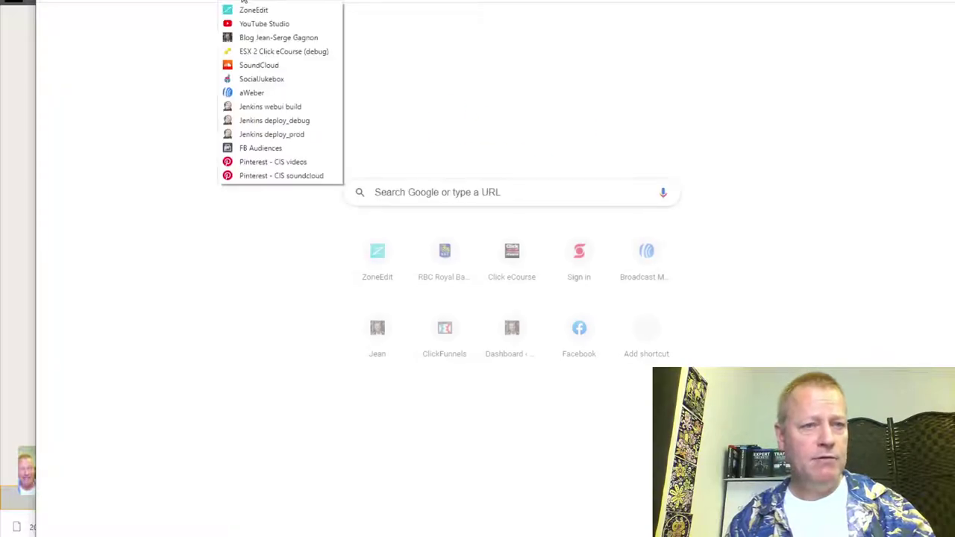
pyautogui.click(282, 79)
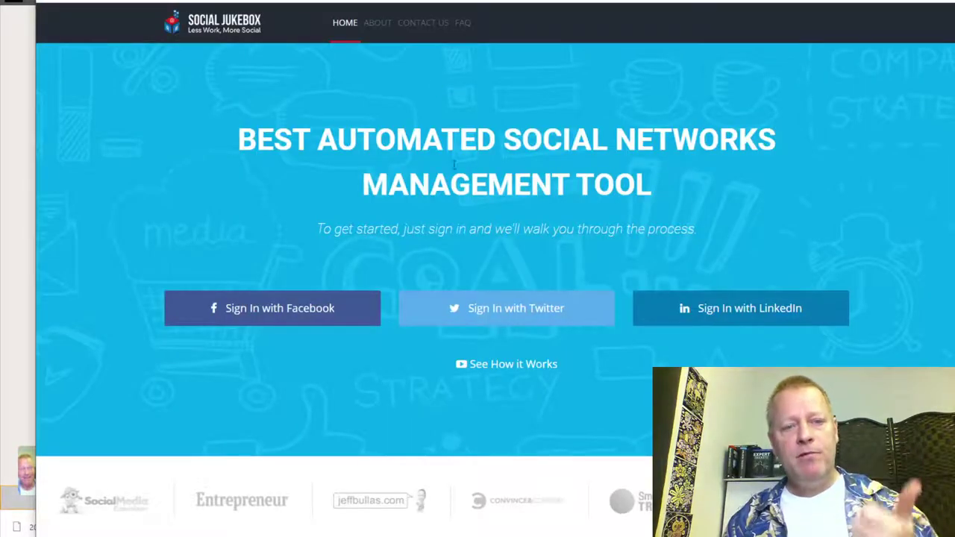
pyautogui.click(612, 291)
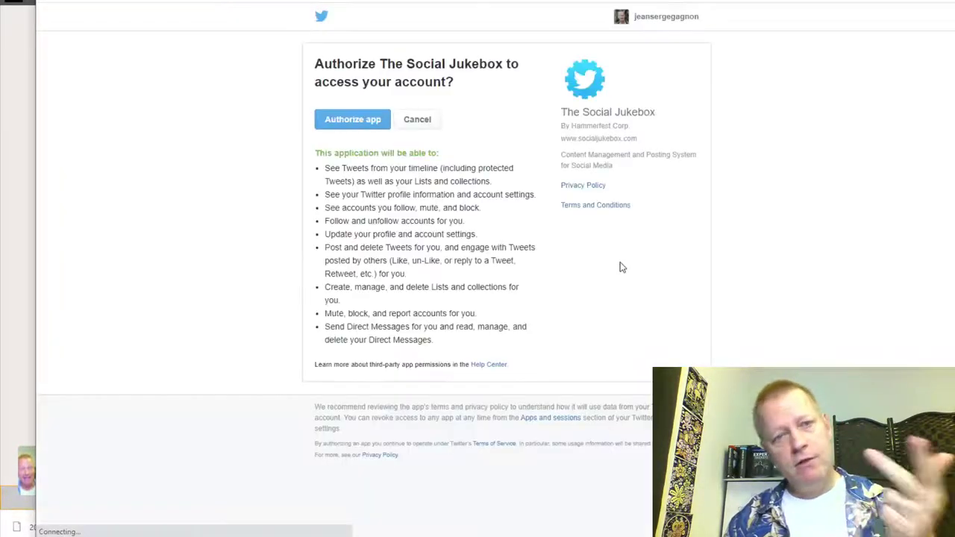
pyautogui.click(372, 121)
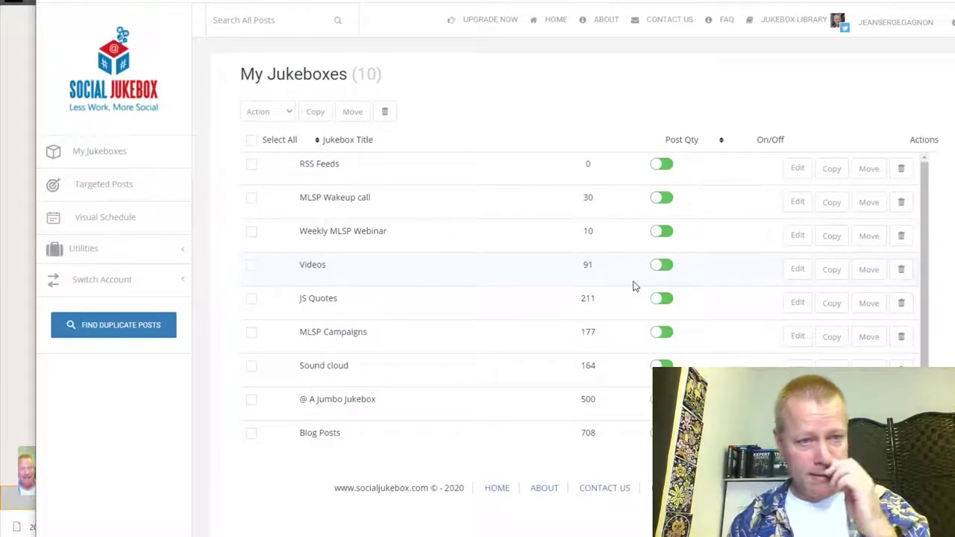
# Open the Blog Posts jukebox, sort its posts by creation date with the newest first, and examine the recent episode posts
pyautogui.click(320, 434)
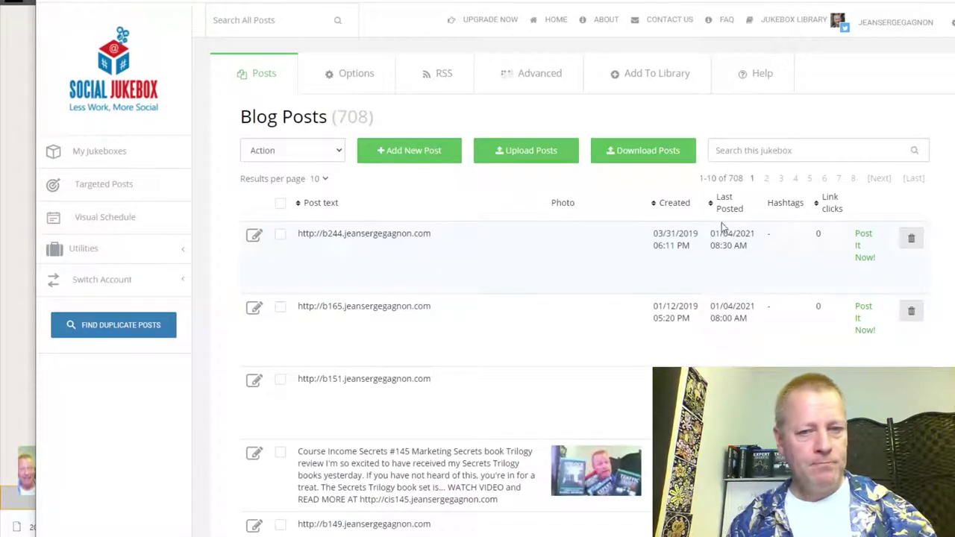
pyautogui.click(677, 204)
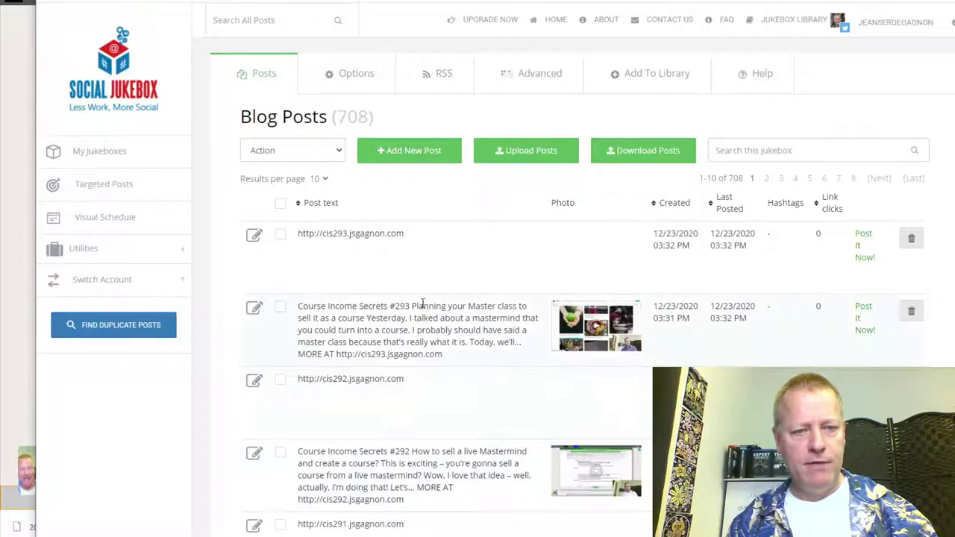
pyautogui.scroll(-7, 416, 486)
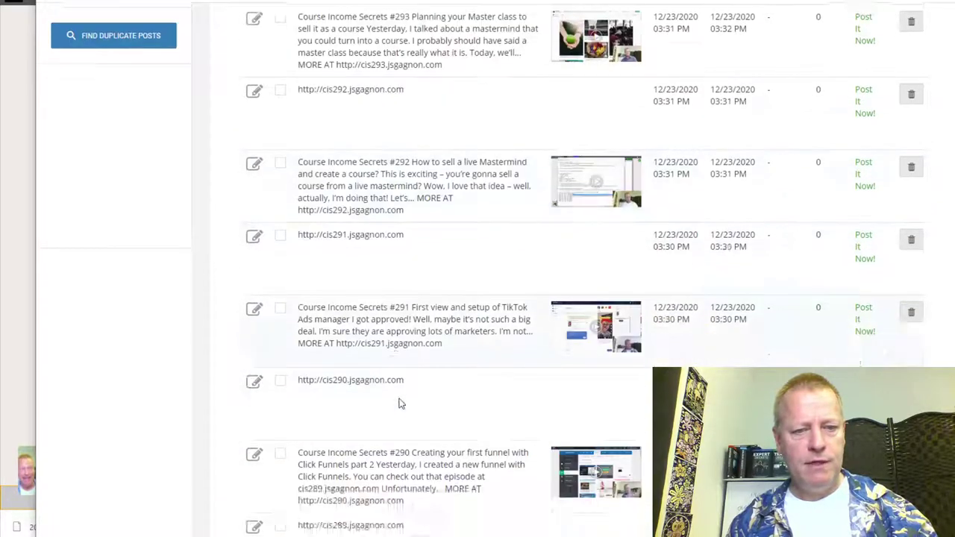
pyautogui.scroll(7, 422, 336)
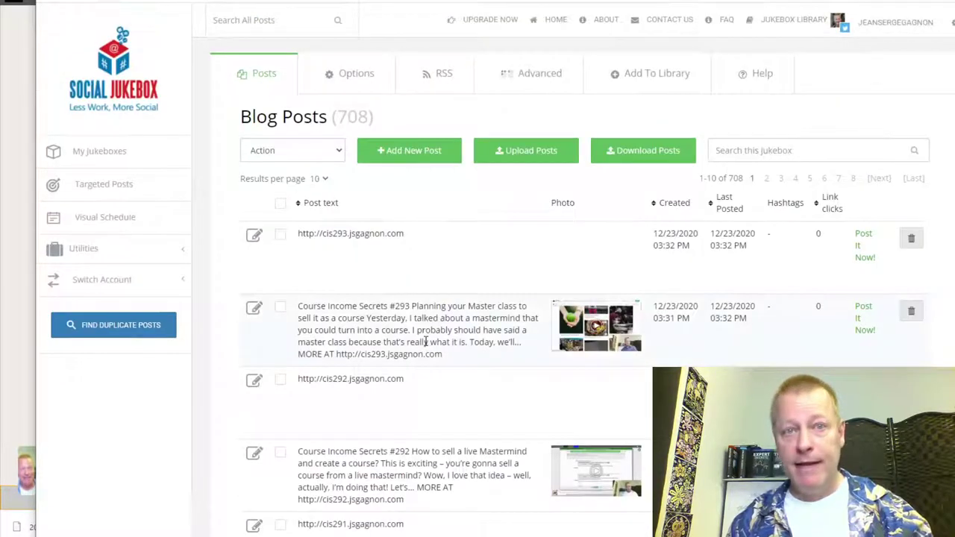
pyautogui.scroll(-5, 426, 342)
pyautogui.scroll(5, 426, 336)
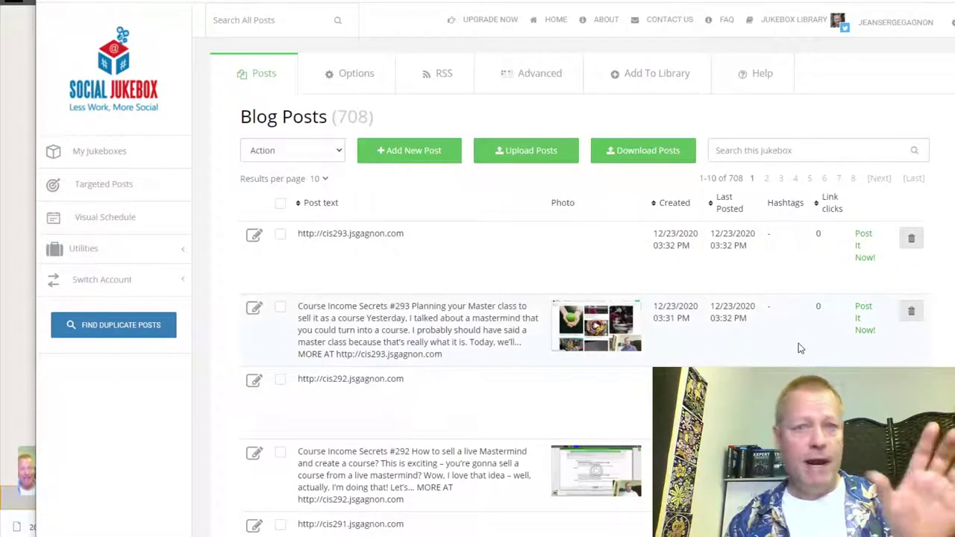
pyautogui.scroll(-3, 800, 347)
pyautogui.scroll(3, 801, 347)
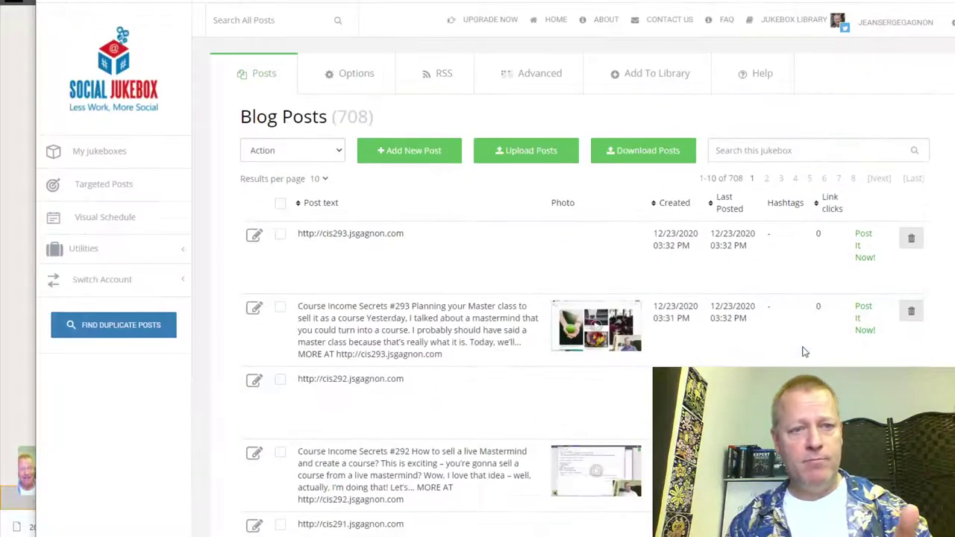
# Examine the Blog Posts jukebox's total post count and the creation and last posted dates of the recent episode posts
pyautogui.doubleClick(351, 116)
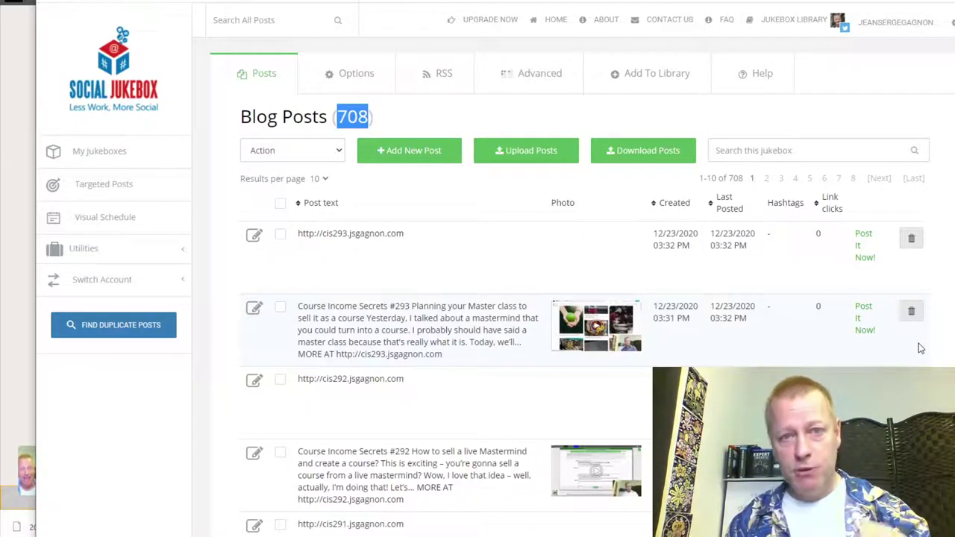
pyautogui.scroll(-3, 906, 341)
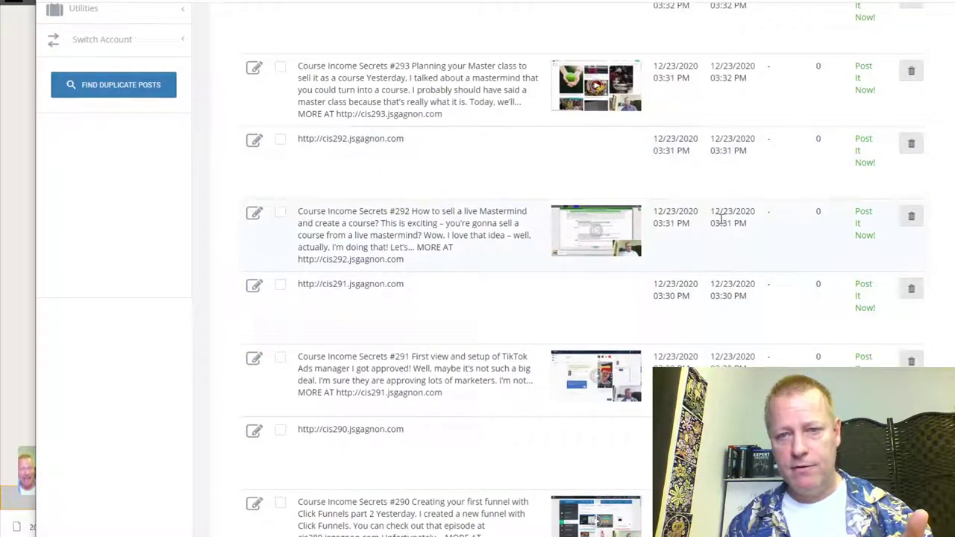
pyautogui.scroll(-2, 722, 321)
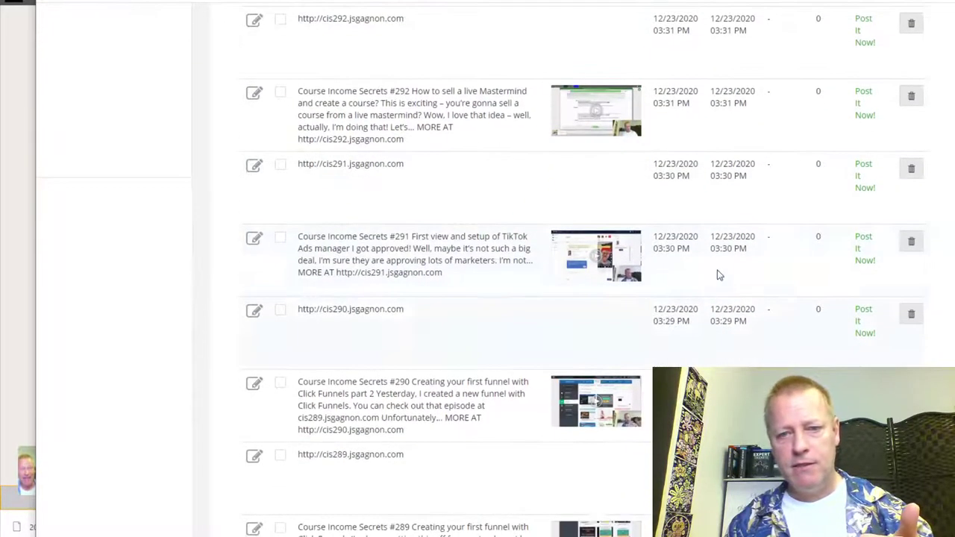
pyautogui.scroll(5, 760, 320)
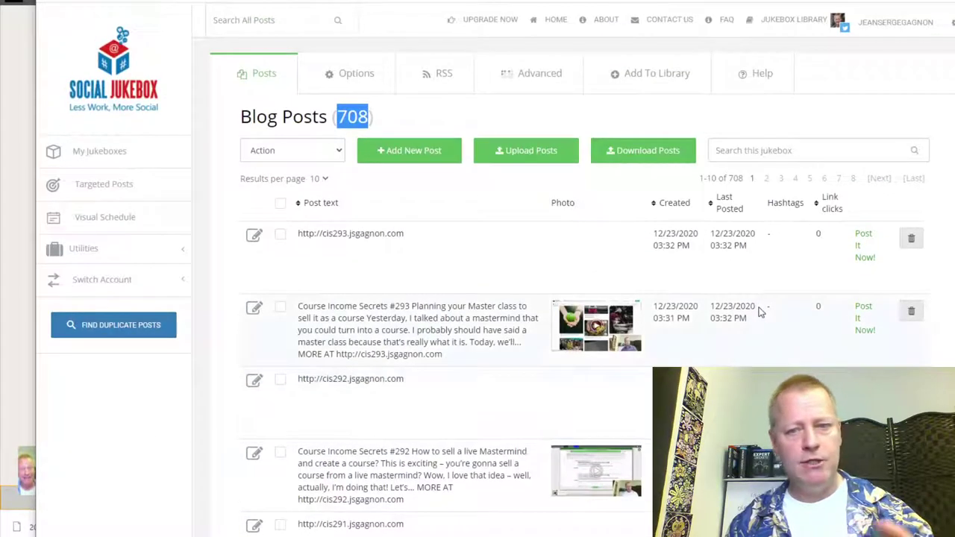
pyautogui.scroll(-1, 783, 336)
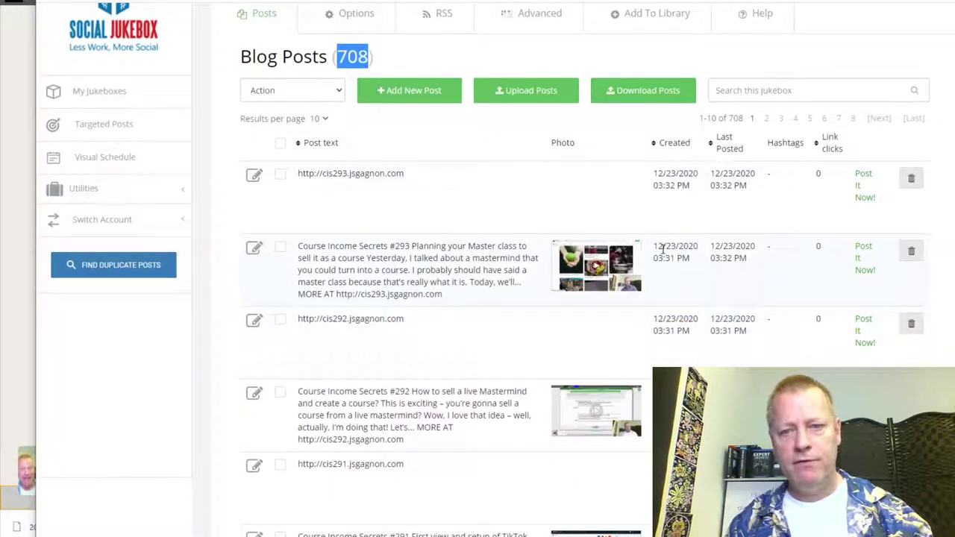
pyautogui.moveTo(663, 249); pyautogui.dragTo(711, 272)
pyautogui.click(713, 273)
pyautogui.scroll(-7, 804, 309)
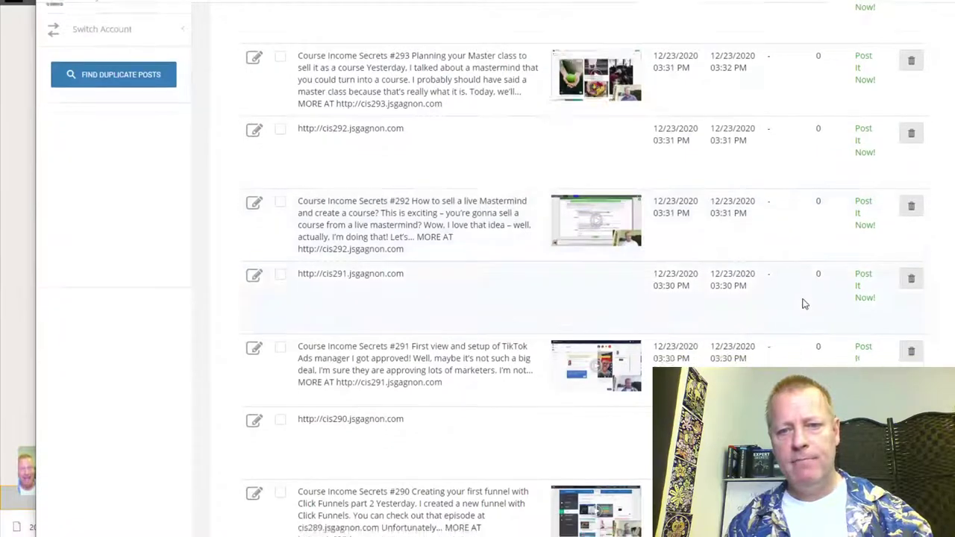
pyautogui.scroll(-1, 804, 303)
pyautogui.scroll(10, 803, 304)
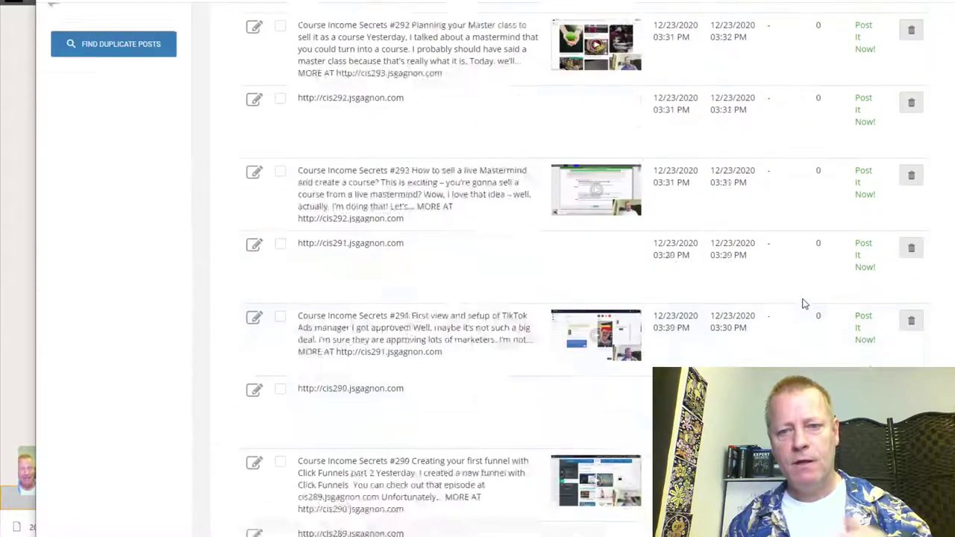
# Sort the Blog Posts jukebox by last posted date, newest first, and examine which older blog and episode links were recently shared
pyautogui.click(734, 219)
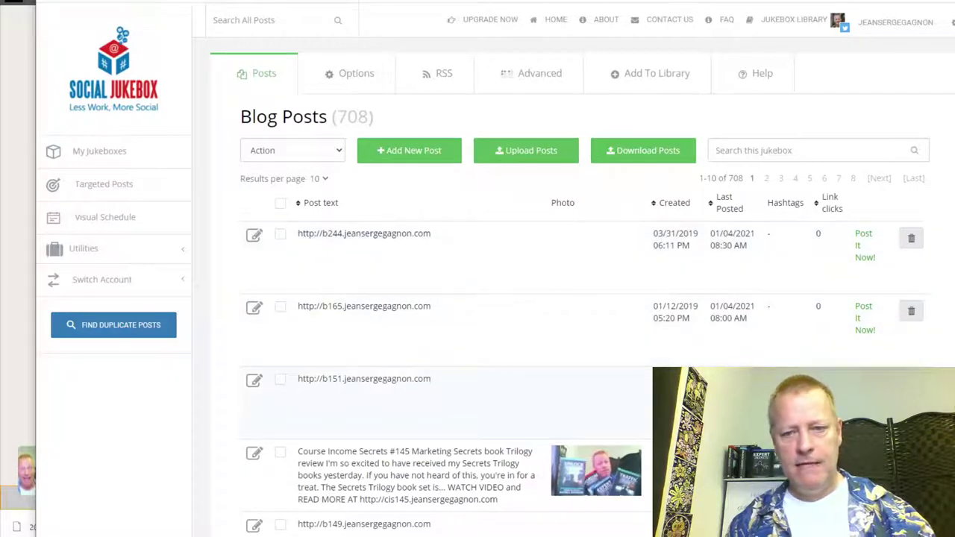
pyautogui.scroll(-3, 759, 336)
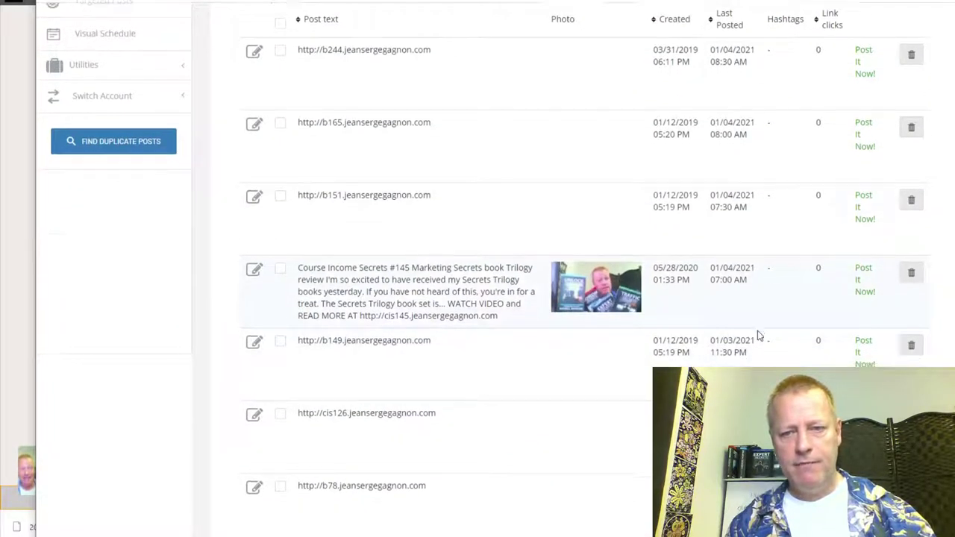
pyautogui.scroll(-2, 736, 256)
pyautogui.scroll(-2, 751, 311)
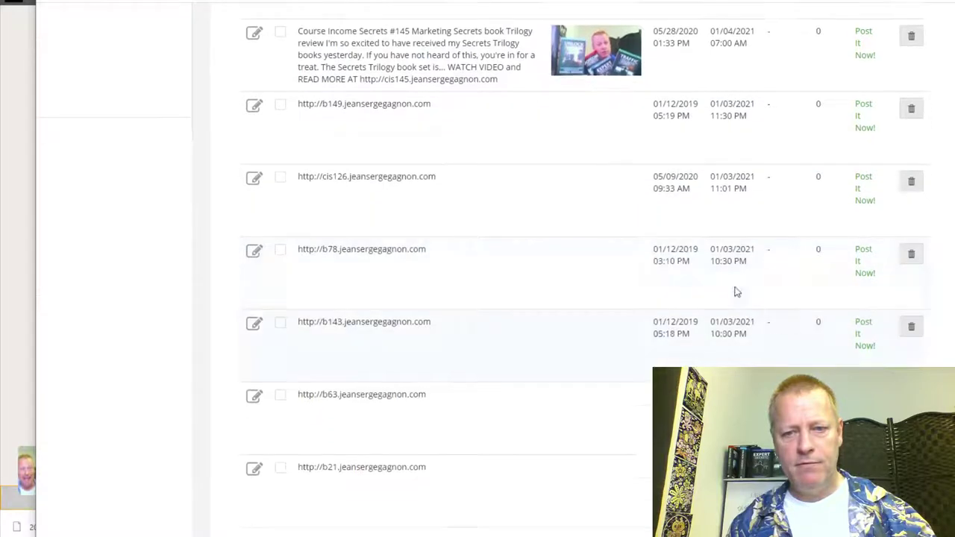
pyautogui.scroll(-2, 503, 295)
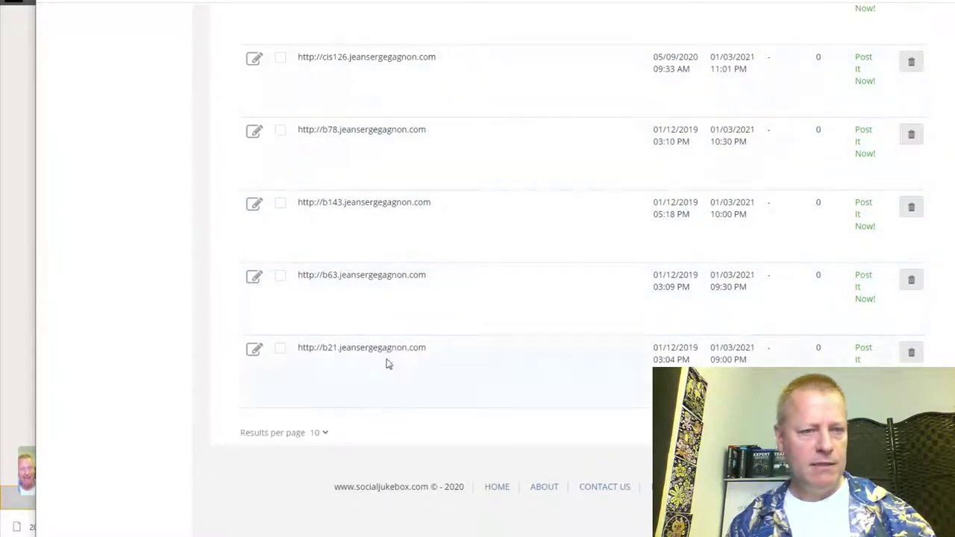
pyautogui.scroll(5, 311, 232)
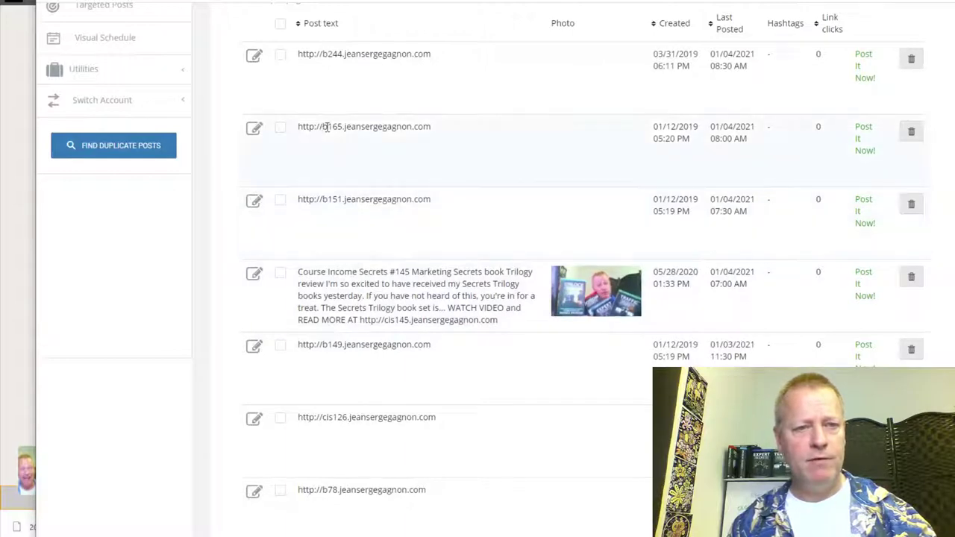
pyautogui.scroll(2, 780, 224)
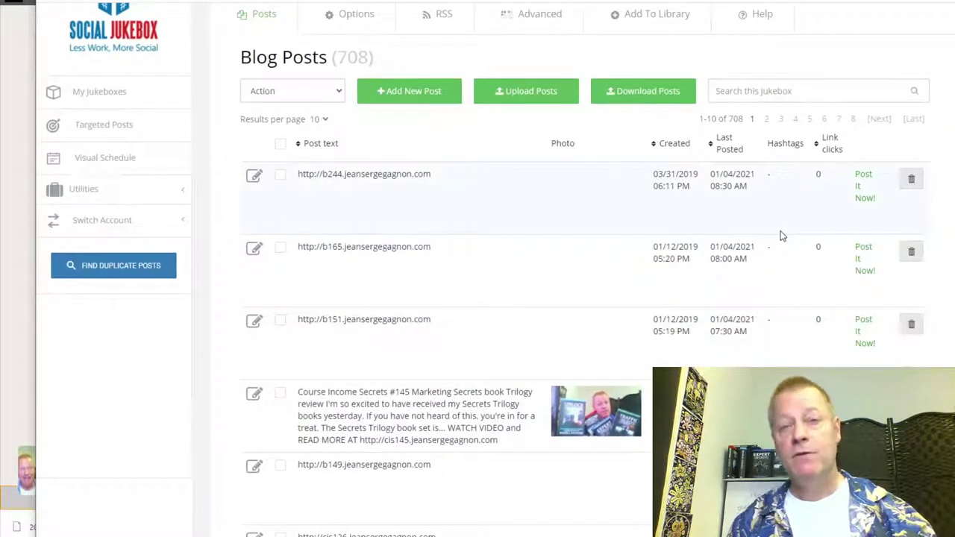
pyautogui.scroll(-3, 787, 297)
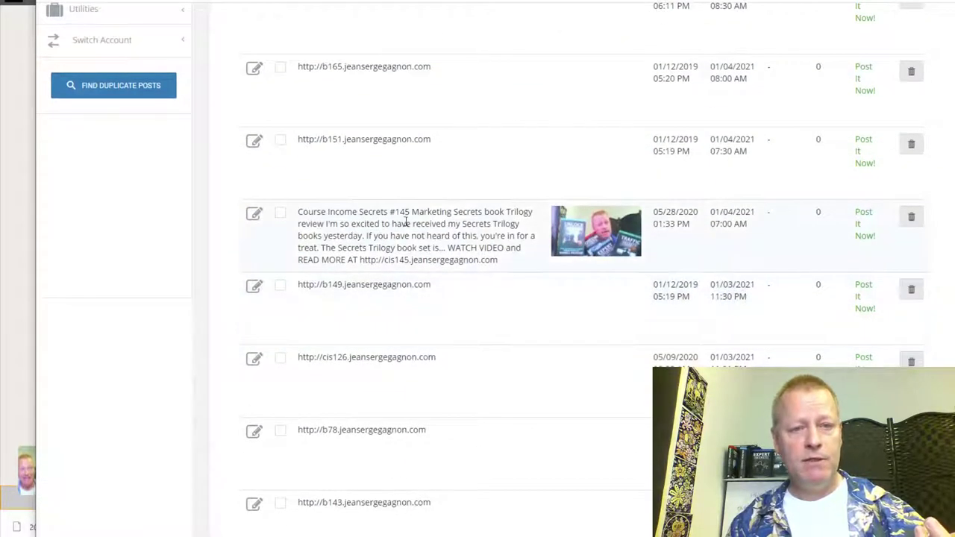
pyautogui.moveTo(597, 231)
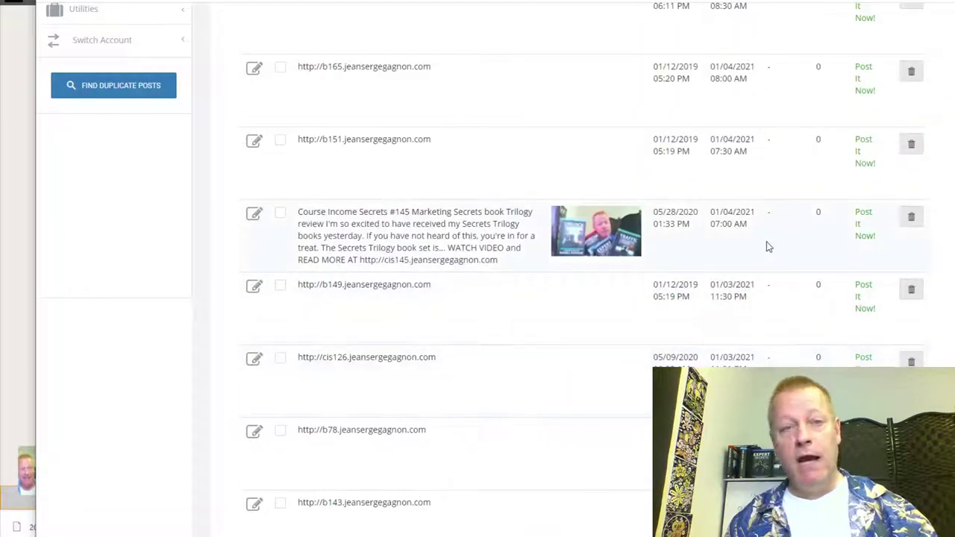
pyautogui.scroll(5, 769, 246)
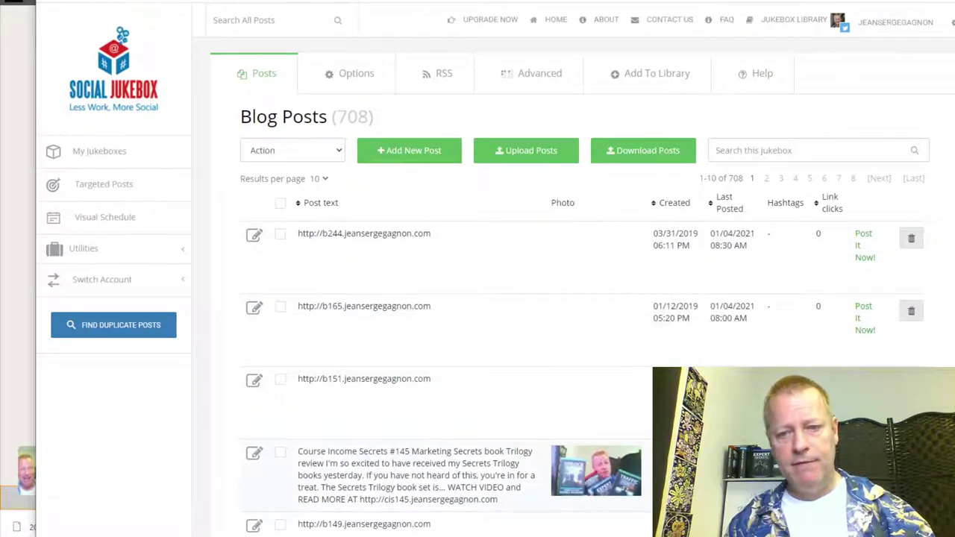
pyautogui.scroll(-2, 485, 269)
pyautogui.scroll(-2, 485, 299)
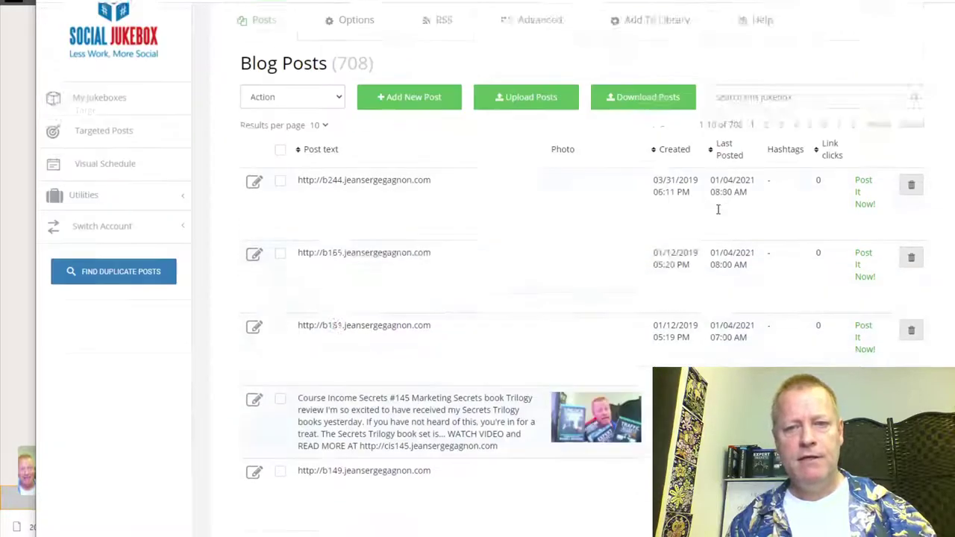
pyautogui.scroll(4, 754, 302)
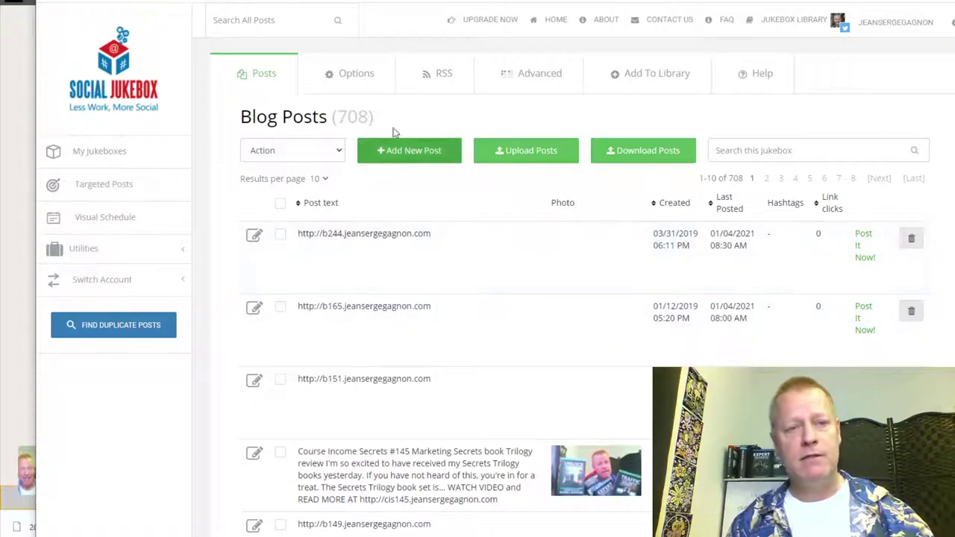
# Sort the posts by creation date, newest first, and run "cd ../*-294-* ; cat jukebox_twitter.txt" in the terminal
pyautogui.click(675, 204)
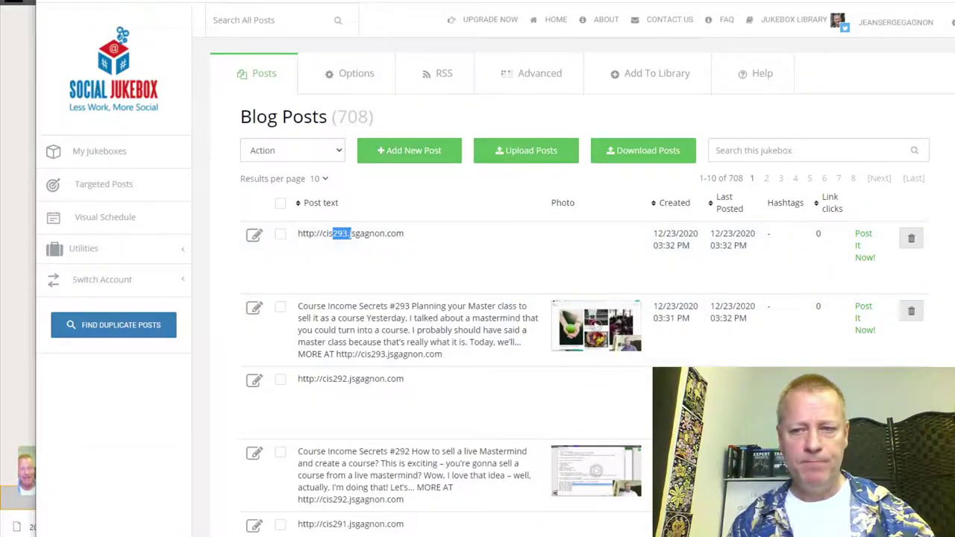
pyautogui.hotkey('alt', 'Tab')
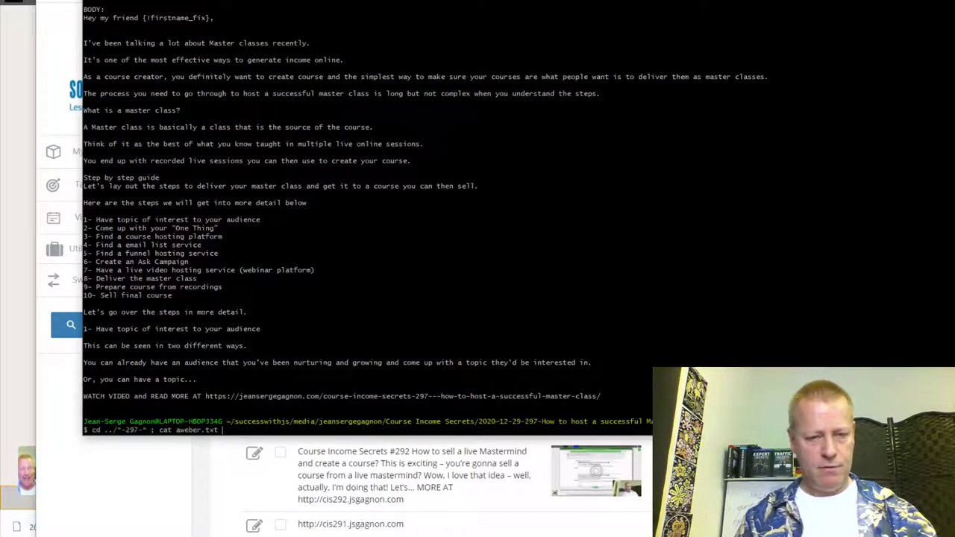
pyautogui.press('BackSpace')
pyautogui.press('BackSpace')
pyautogui.press('BackSpace')
pyautogui.press('BackSpace')
pyautogui.press('BackSpace')
pyautogui.press('BackSpace')
pyautogui.press('BackSpace')
pyautogui.press('BackSpace')
pyautogui.press('BackSpace')
pyautogui.press('BackSpace')
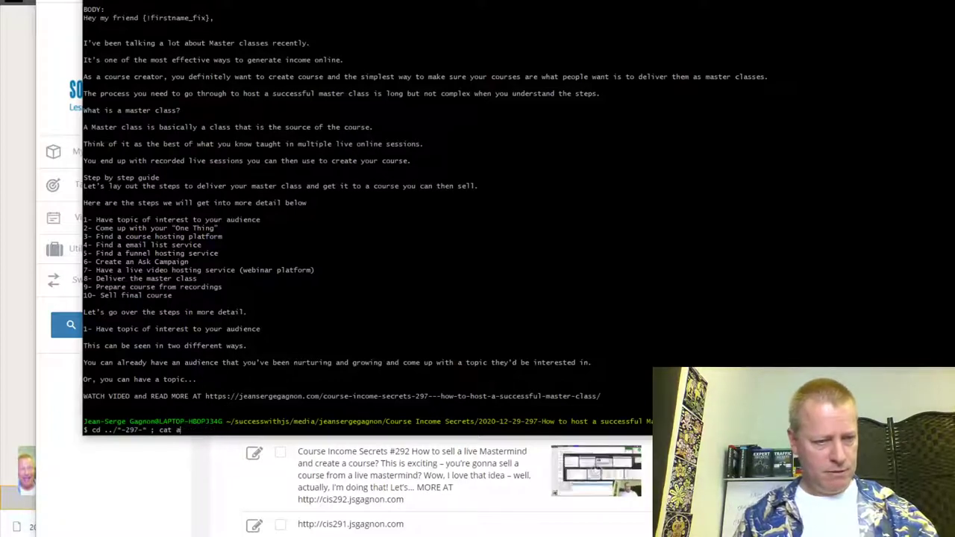
pyautogui.write('jukebox_twitter.txt |')
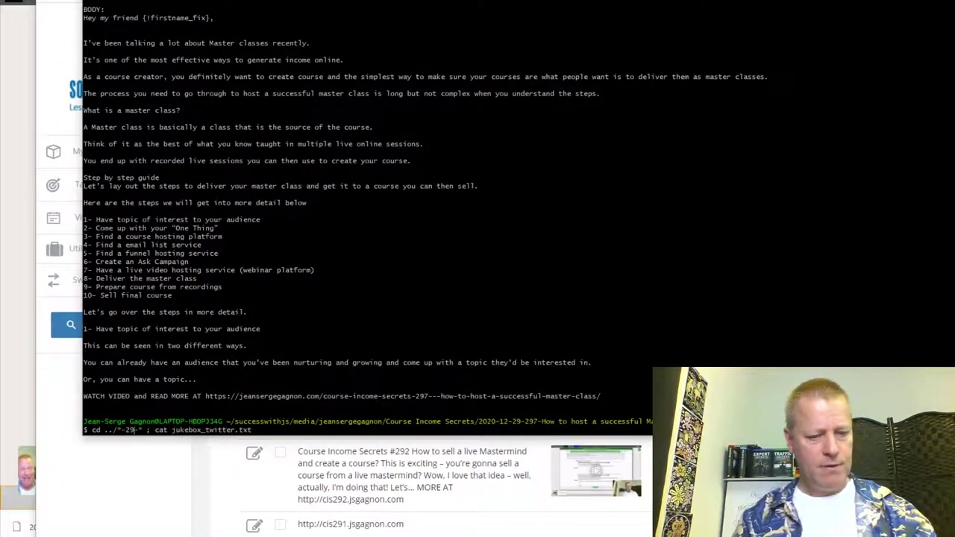
pyautogui.press('Return')
pyautogui.hotkey('alt', 'Tab')
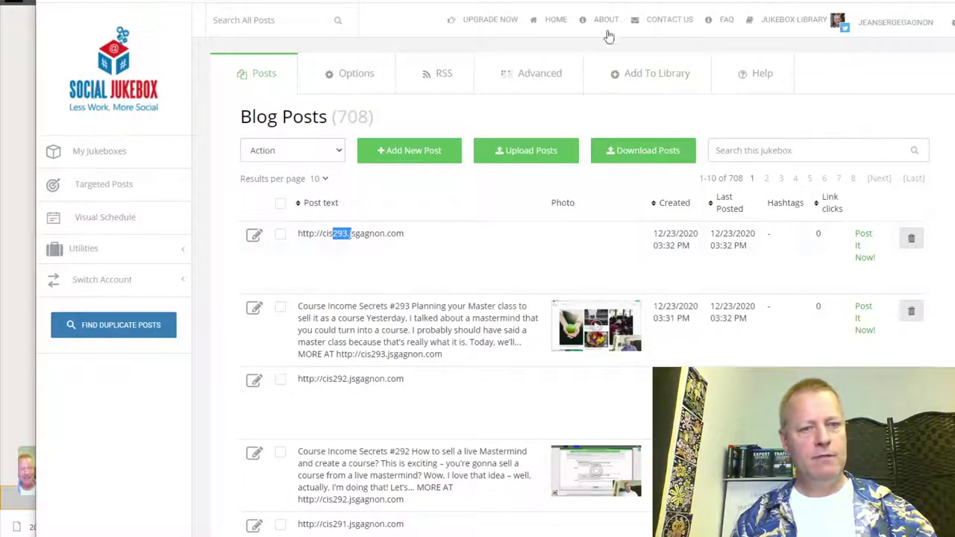
pyautogui.click(417, 153)
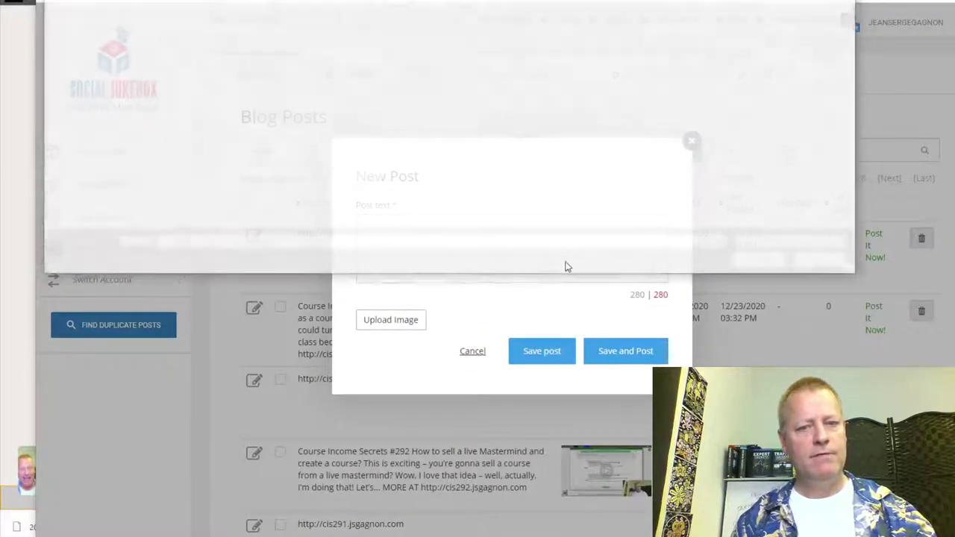
pyautogui.hotkey('alt', 'Up')
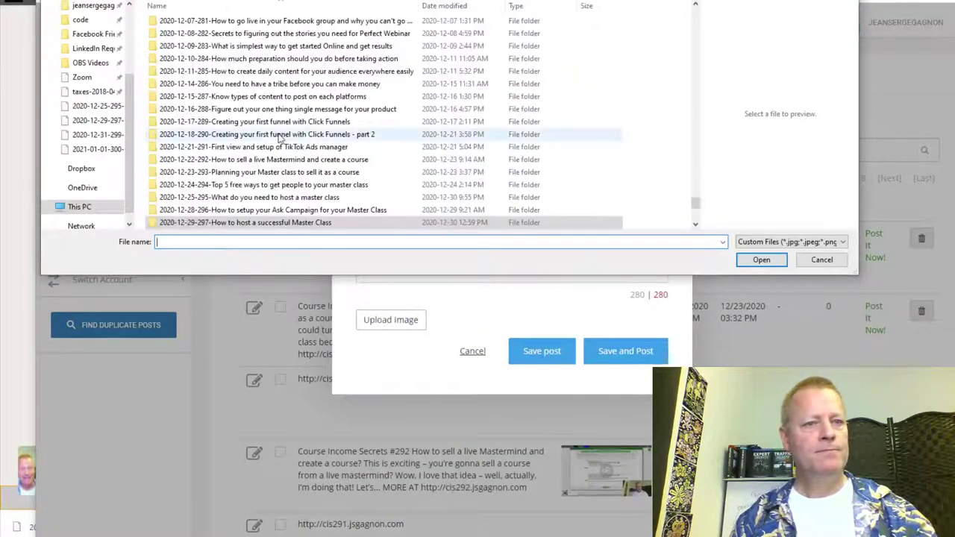
pyautogui.doubleClick(236, 186)
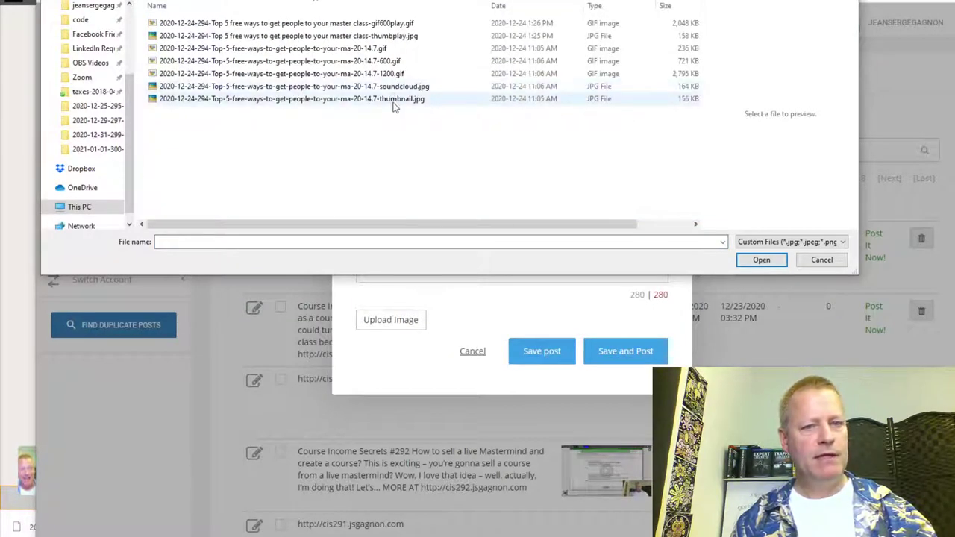
pyautogui.click(403, 23)
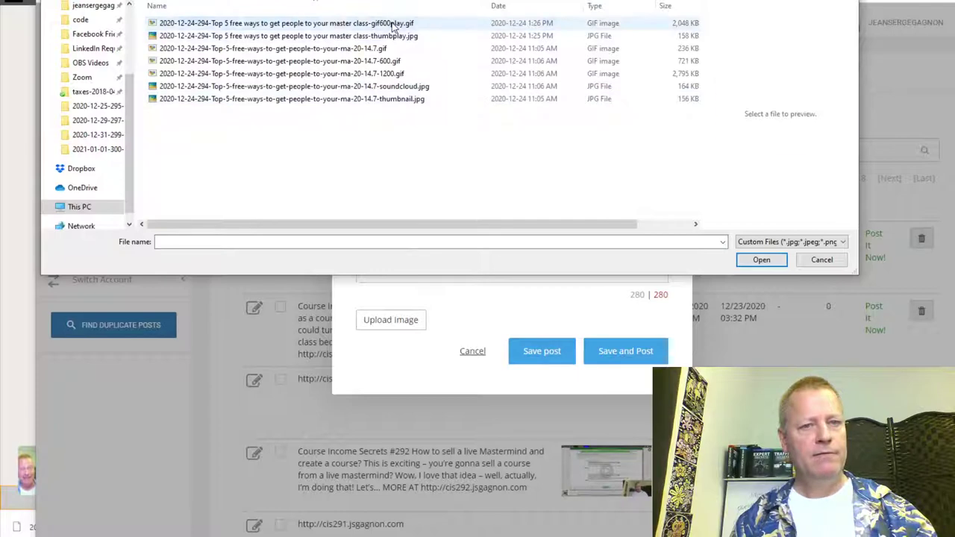
pyautogui.click(761, 260)
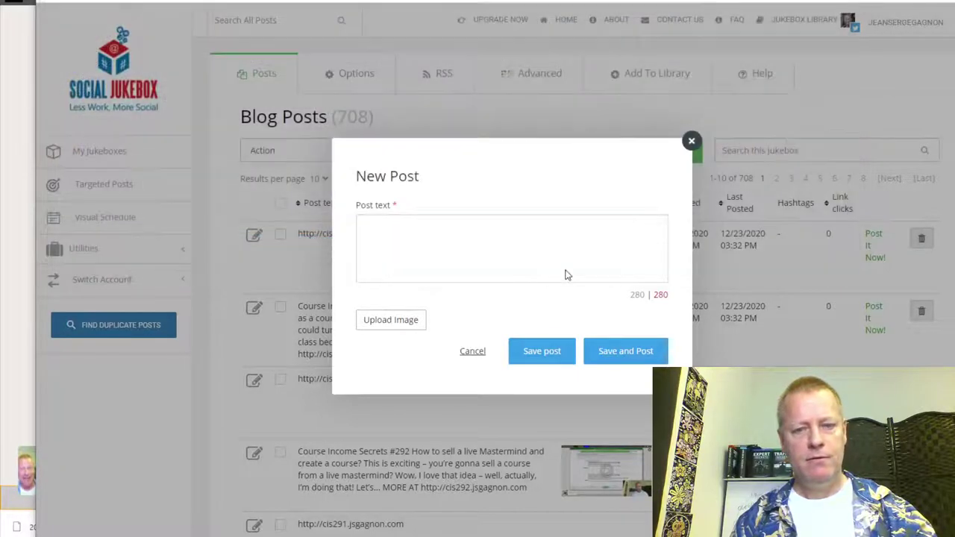
# Copy the full episode #294 Twitter text from the terminal, through the cis294.jsgagnon.com link, into the new post's text
pyautogui.hotkey('alt', 'Tab')
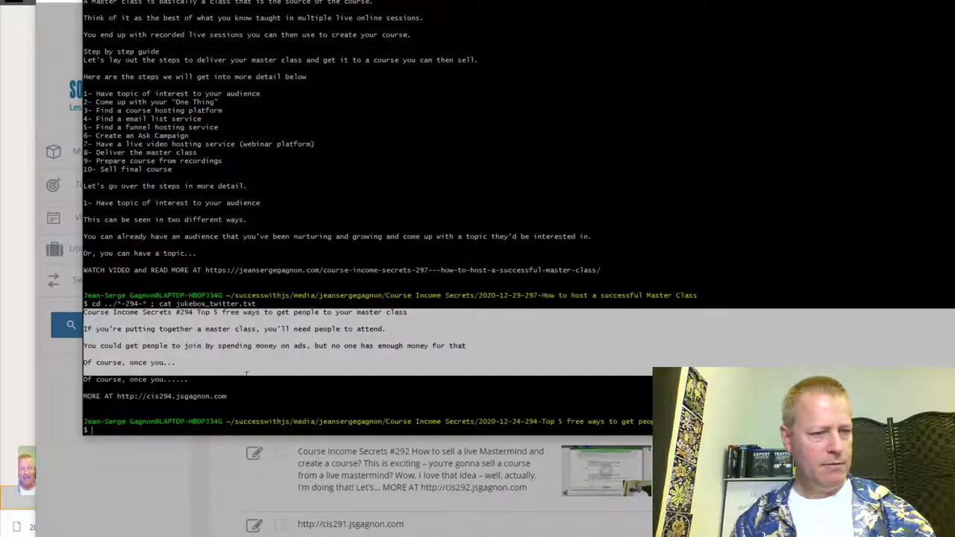
pyautogui.hotkey('alt', 'Tab')
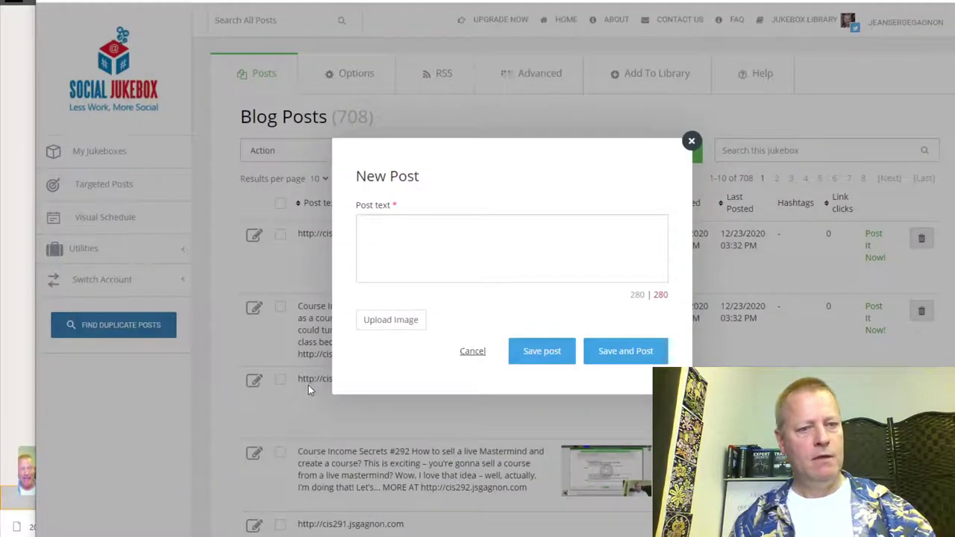
pyautogui.hotkey('alt', 'Tab')
pyautogui.moveTo(84, 309); pyautogui.dragTo(230, 396)
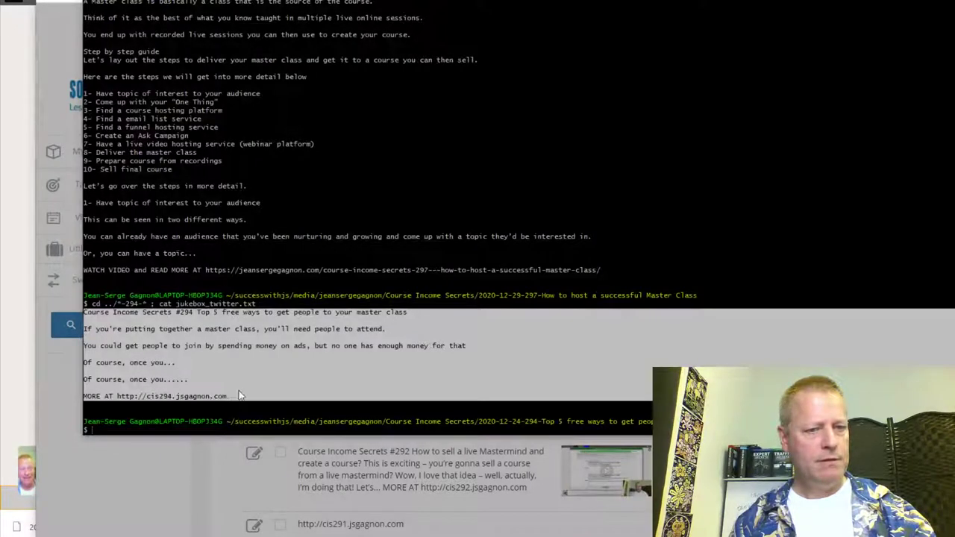
pyautogui.hotkey('alt', 'Tab')
pyautogui.click(485, 255)
pyautogui.hotkey('ctrl', 'v')
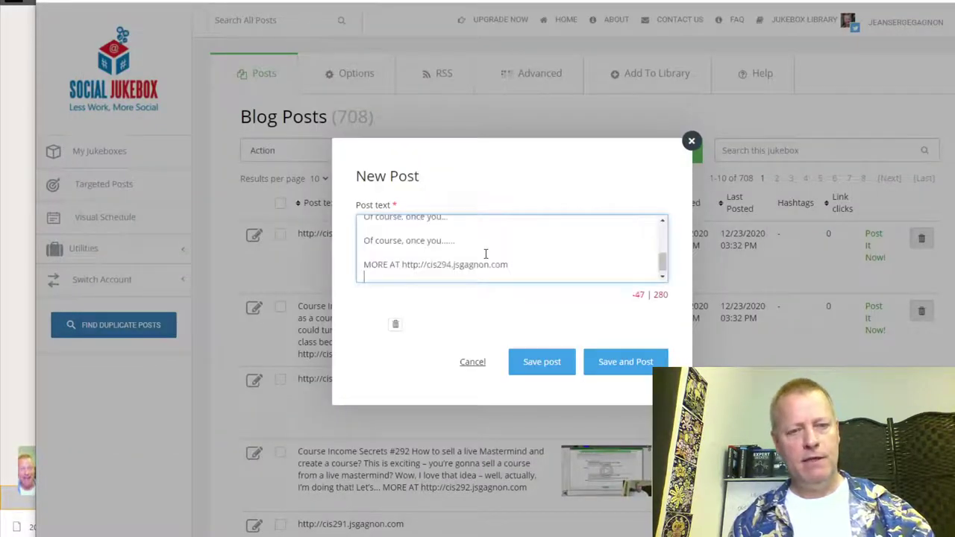
# Shorten the post text to fit the 280-character limit, removing the "Of course, once you..." lines and ending the last sentence with "enough money for..."
pyautogui.click(641, 297)
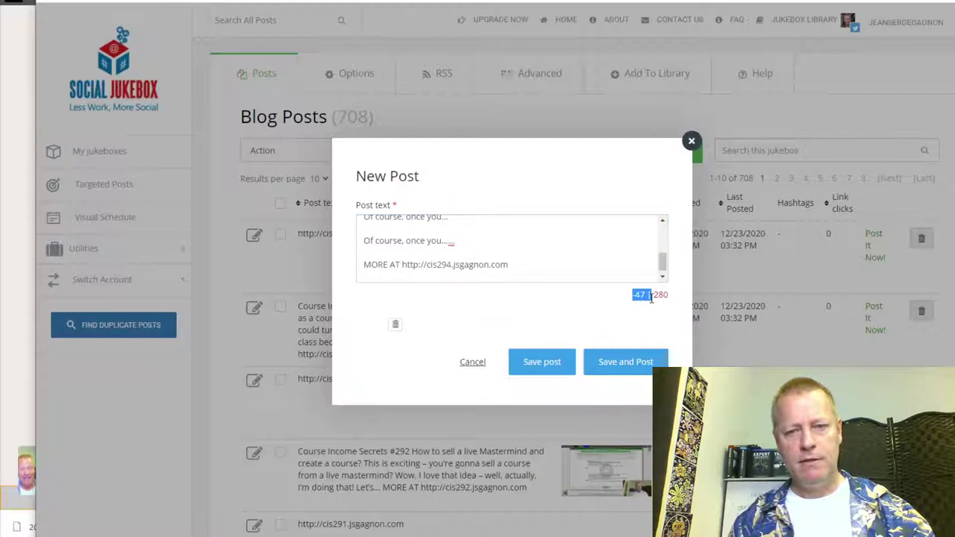
pyautogui.moveTo(457, 240); pyautogui.dragTo(350, 242)
pyautogui.press('Delete')
pyautogui.press('BackSpace')
pyautogui.press('BackSpace')
pyautogui.press('BackSpace')
pyautogui.press('BackSpace')
pyautogui.press('BackSpace')
pyautogui.press('BackSpace')
pyautogui.press('BackSpace')
pyautogui.press('BackSpace')
pyautogui.press('BackSpace')
pyautogui.press('BackSpace')
pyautogui.press('BackSpace')
pyautogui.press('BackSpace')
pyautogui.press('BackSpace')
pyautogui.press('BackSpace')
pyautogui.press('BackSpace')
pyautogui.press('BackSpace')
pyautogui.press('BackSpace')
pyautogui.press('BackSpace')
pyautogui.press('BackSpace')
pyautogui.press('BackSpace')
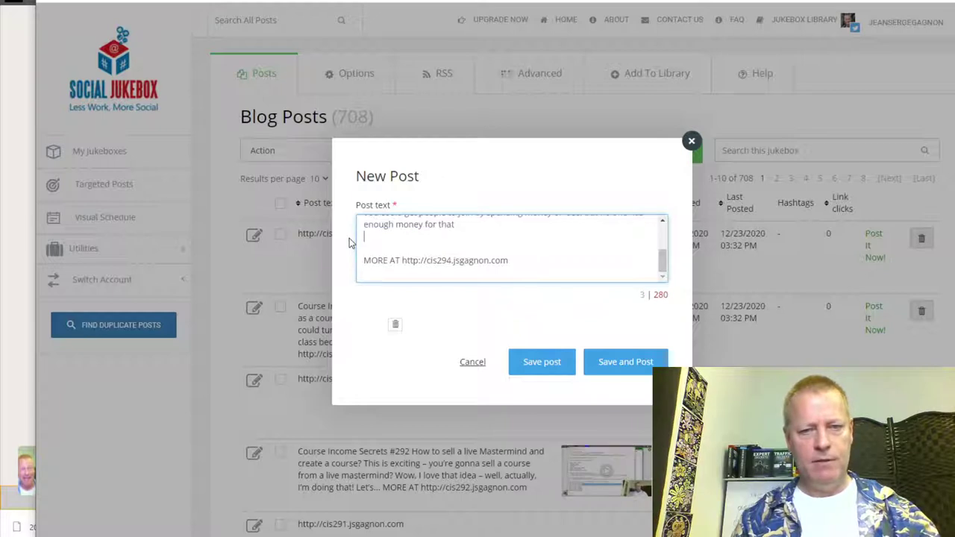
pyautogui.press('BackSpace')
pyautogui.press('BackSpace')
pyautogui.press('BackSpace')
pyautogui.press('BackSpace')
pyautogui.press('BackSpace')
pyautogui.press('BackSpace')
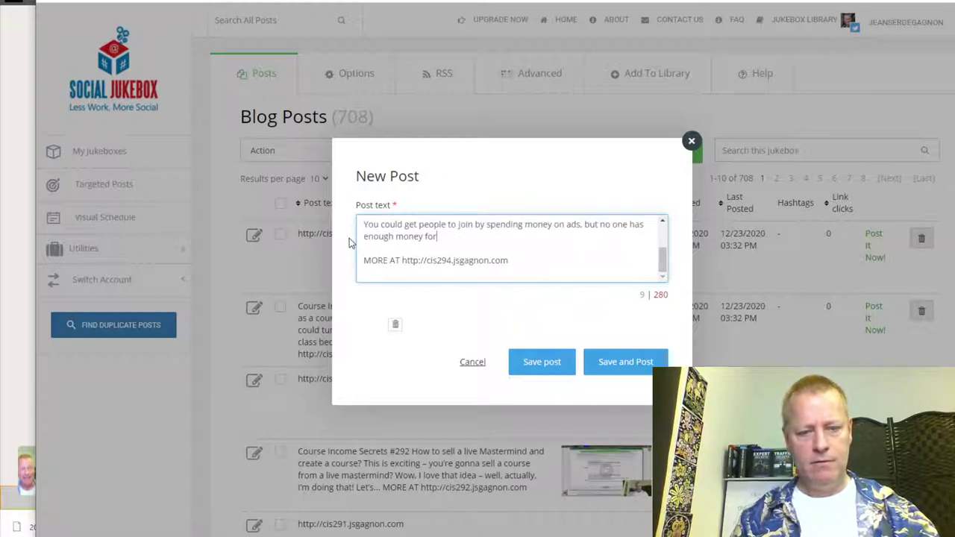
pyautogui.write('...')
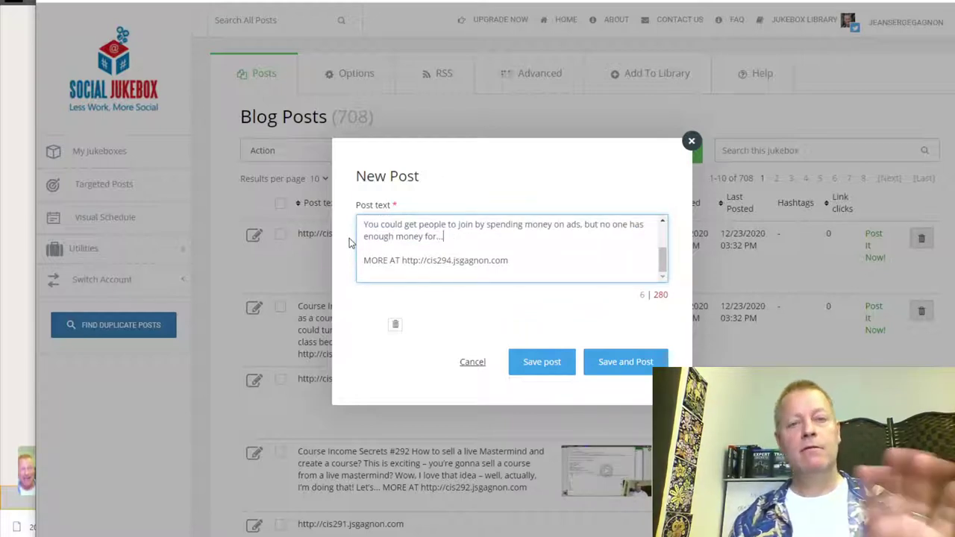
# Check the remaining character allowance, and save and immediately publish the episode #294 post with its GIF
pyautogui.doubleClick(643, 294)
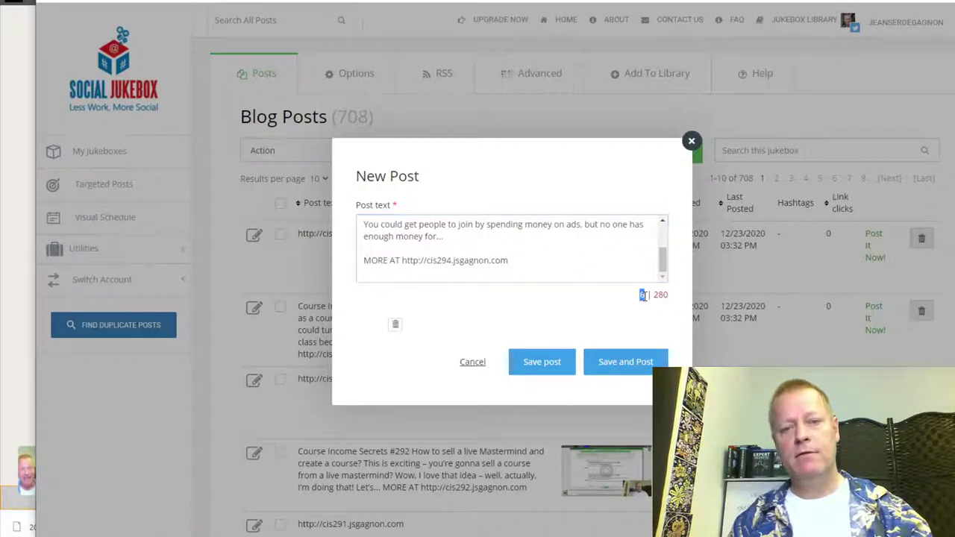
pyautogui.moveTo(654, 295); pyautogui.dragTo(659, 294)
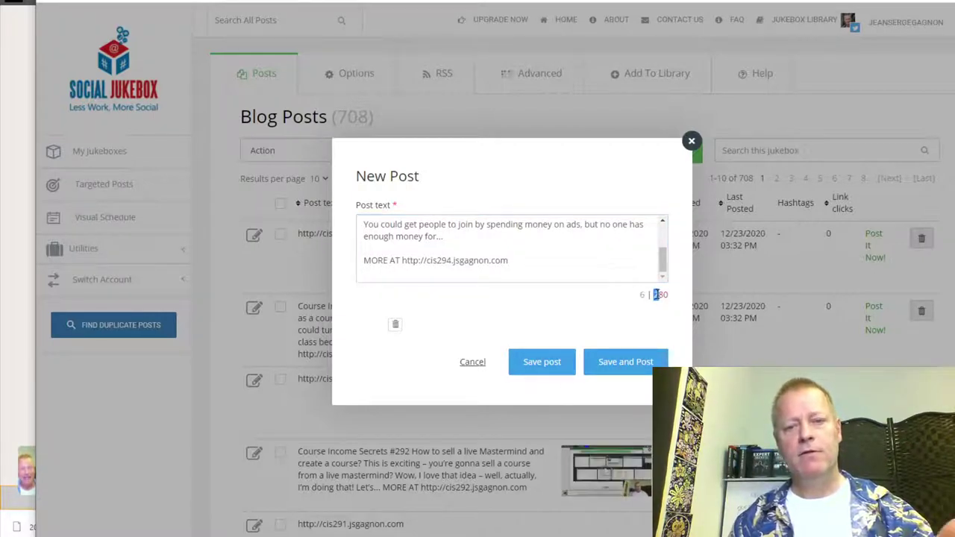
pyautogui.click(625, 364)
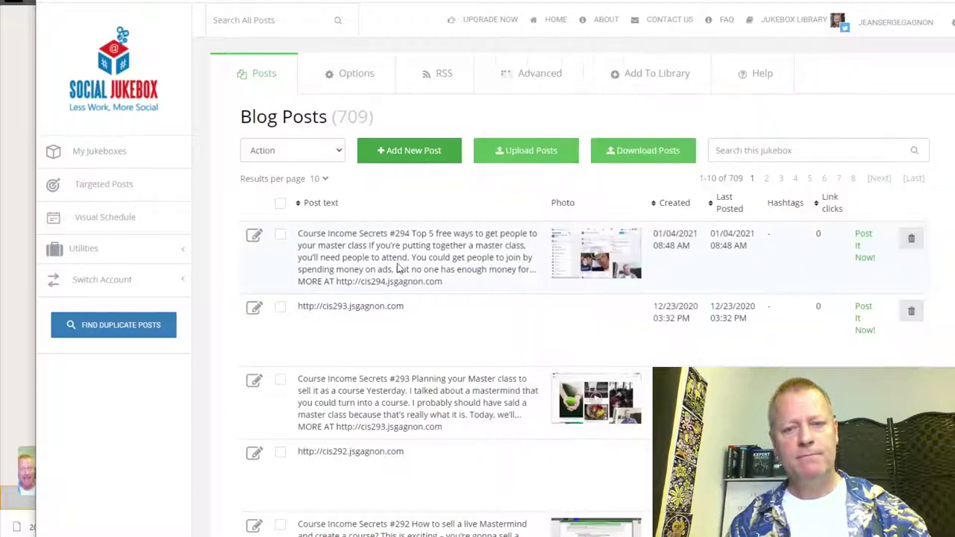
pyautogui.moveTo(448, 283); pyautogui.dragTo(340, 288)
pyautogui.hotkey('ctrl', 'c')
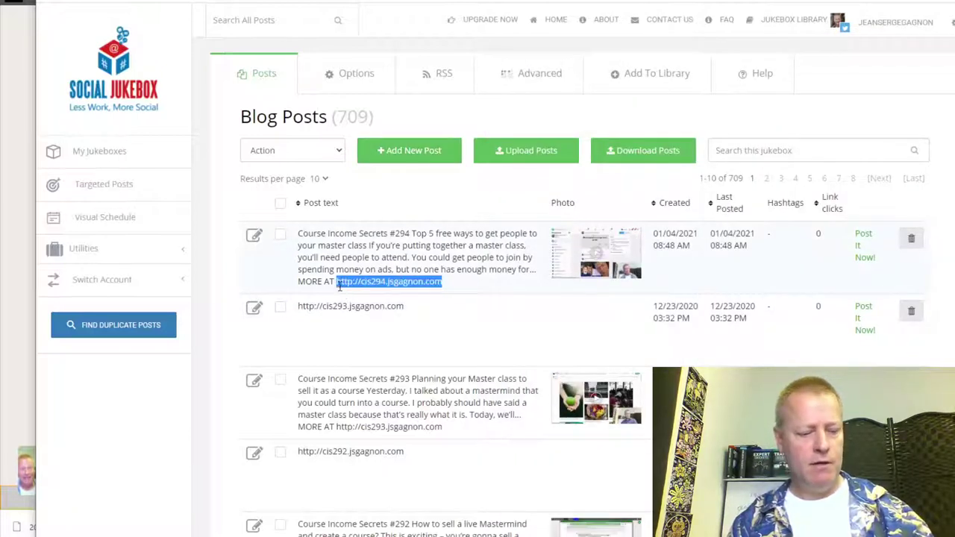
pyautogui.click(414, 152)
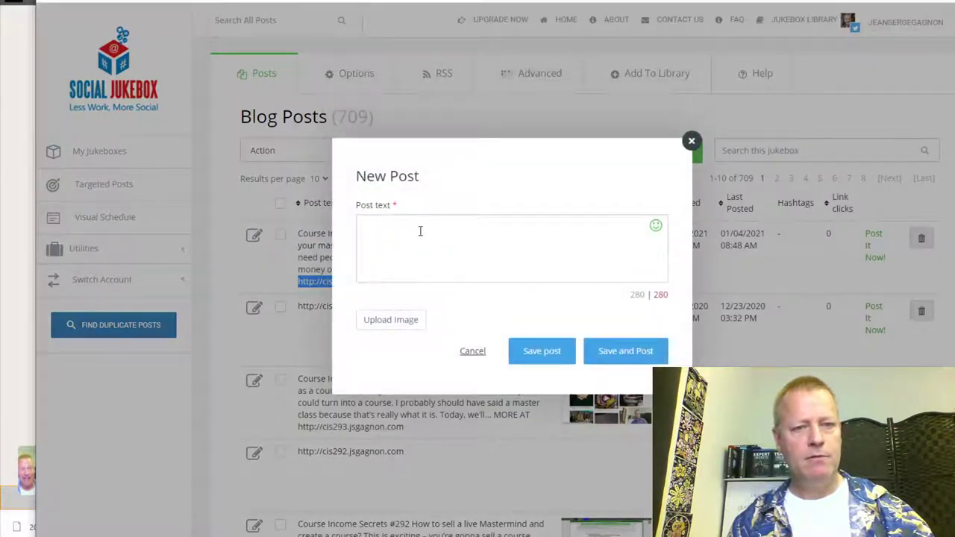
pyautogui.hotkey('ctrl', 'v')
pyautogui.click(619, 353)
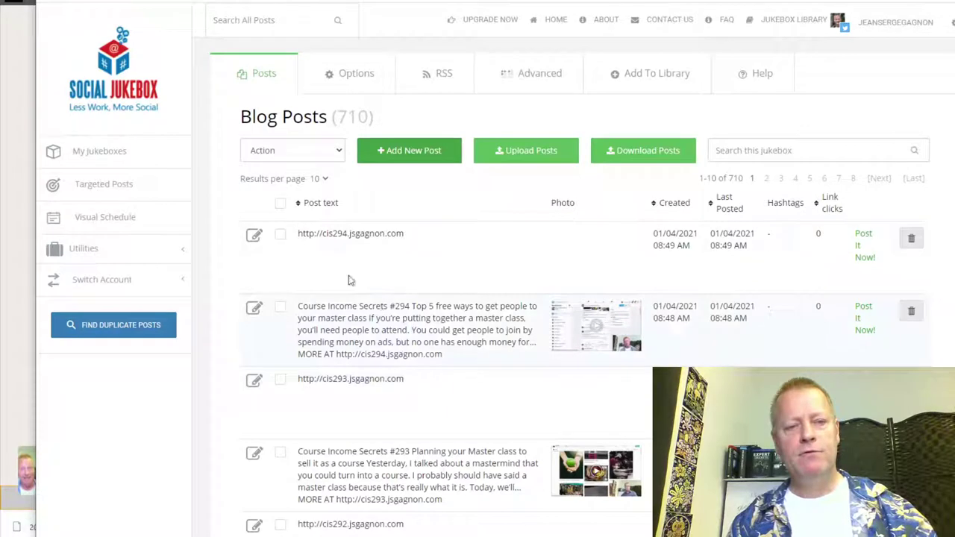
pyautogui.doubleClick(348, 118)
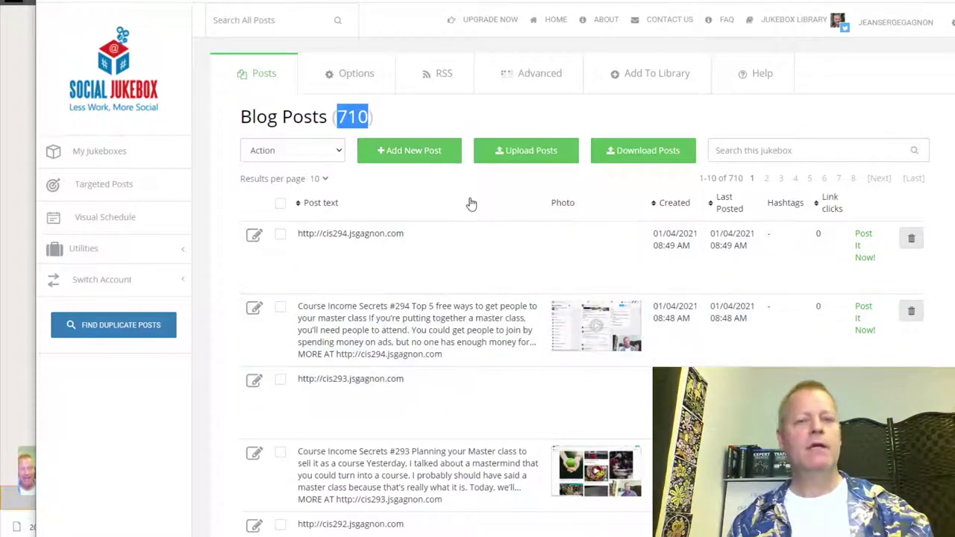
pyautogui.click(486, 125)
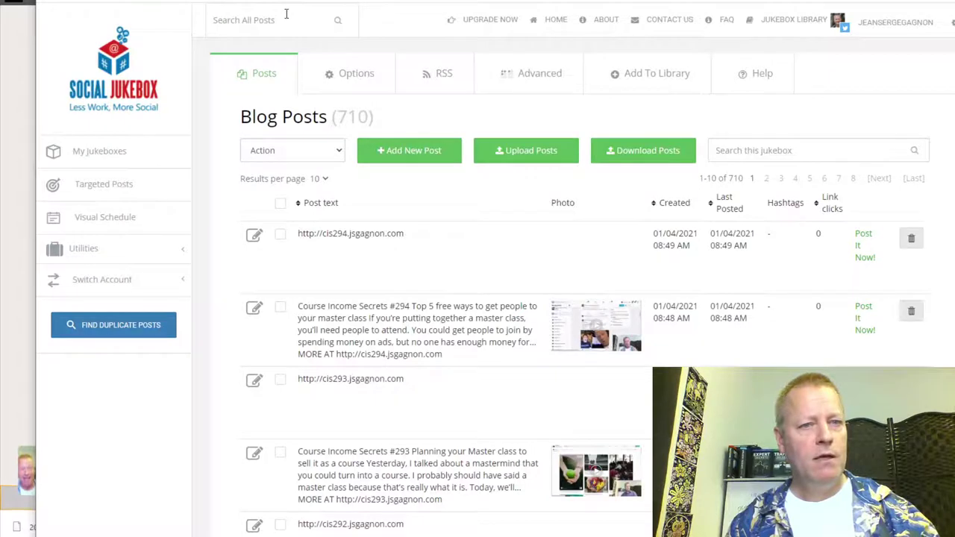
# Switch to AWeber and view the scheduled broadcasts of the Simple Online Strategies list
pyautogui.hotkey('ctrl', 't')
pyautogui.click(251, 6)
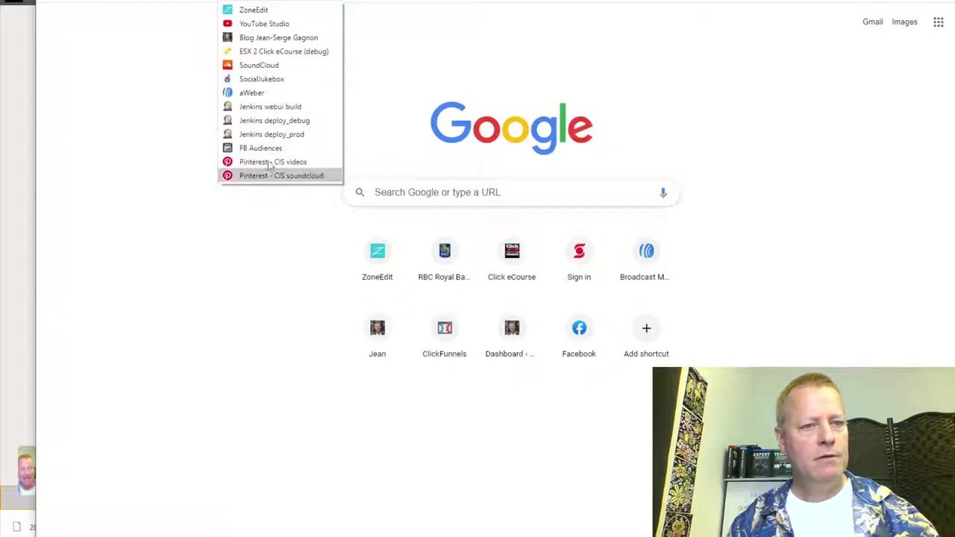
pyautogui.click(269, 84)
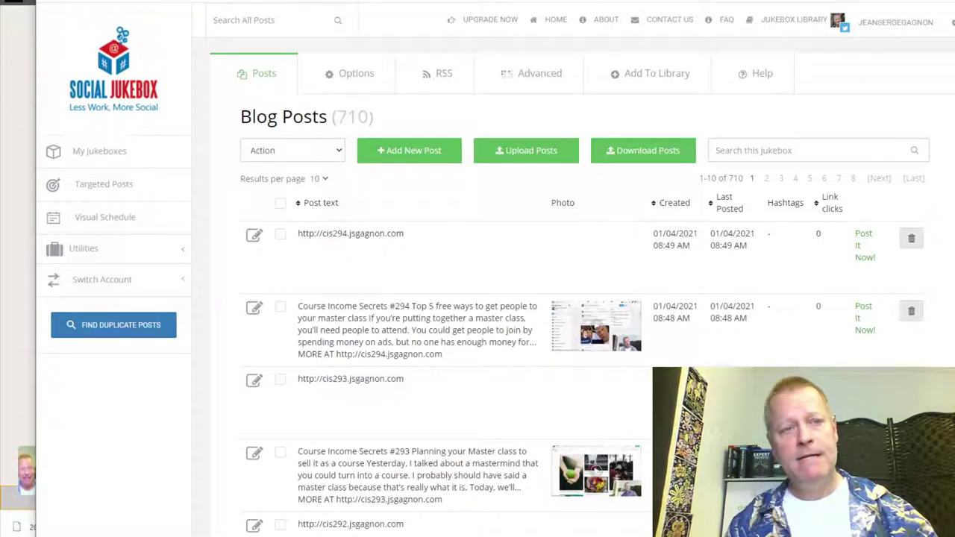
pyautogui.hotkey('ctrl', 'Tab')
pyautogui.hotkey('ctrl', 'Tab')
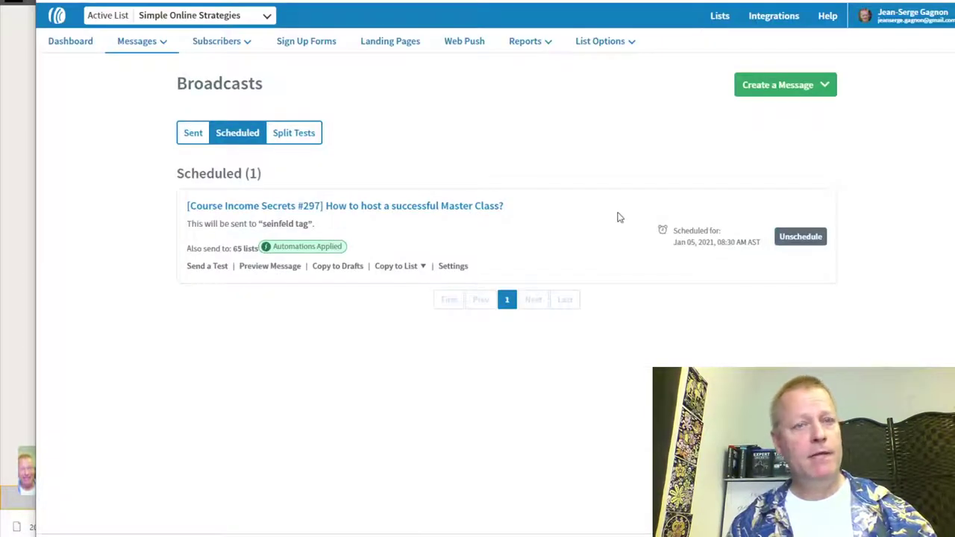